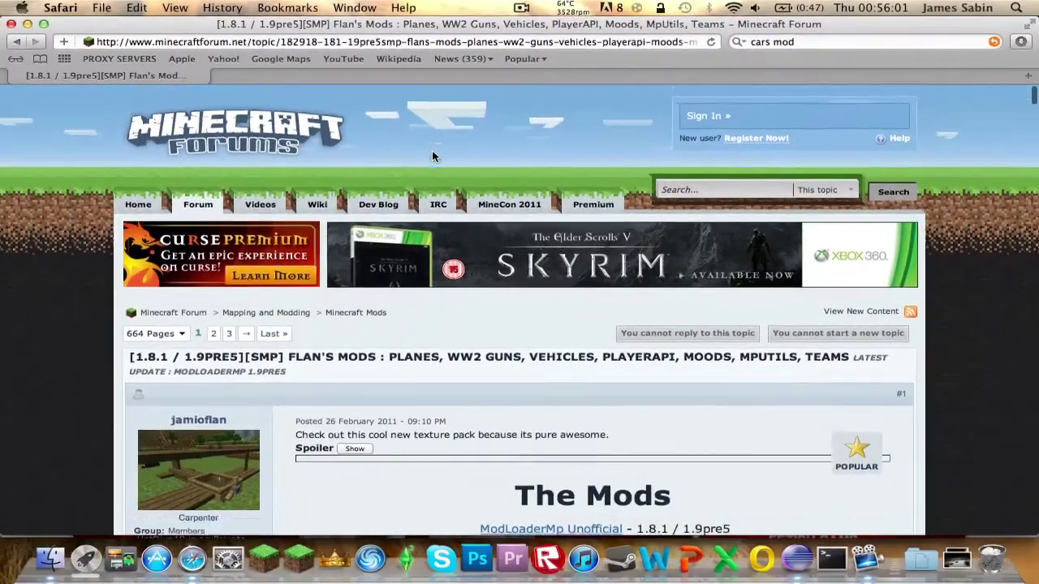
# Step: Jump to the Vehicles Mod section in The Mods list
pyautogui.scroll(-2, 432, 156)
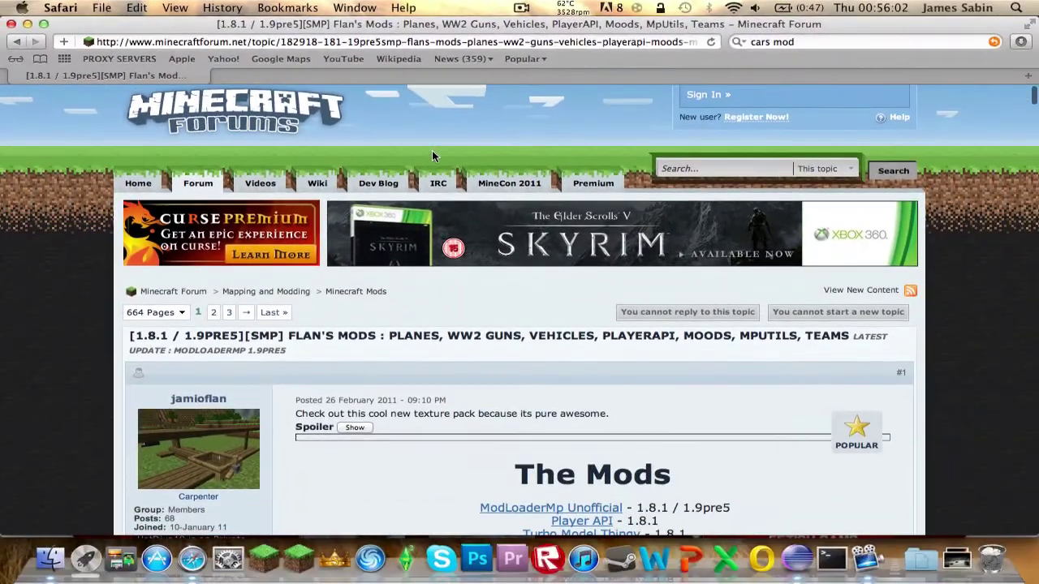
pyautogui.scroll(-8, 431, 151)
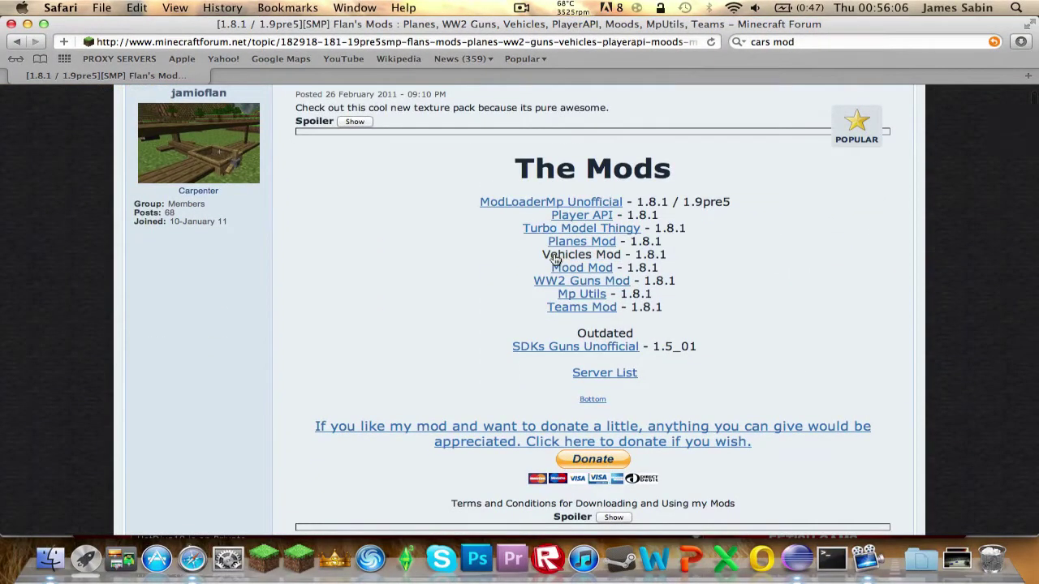
pyautogui.click(581, 256)
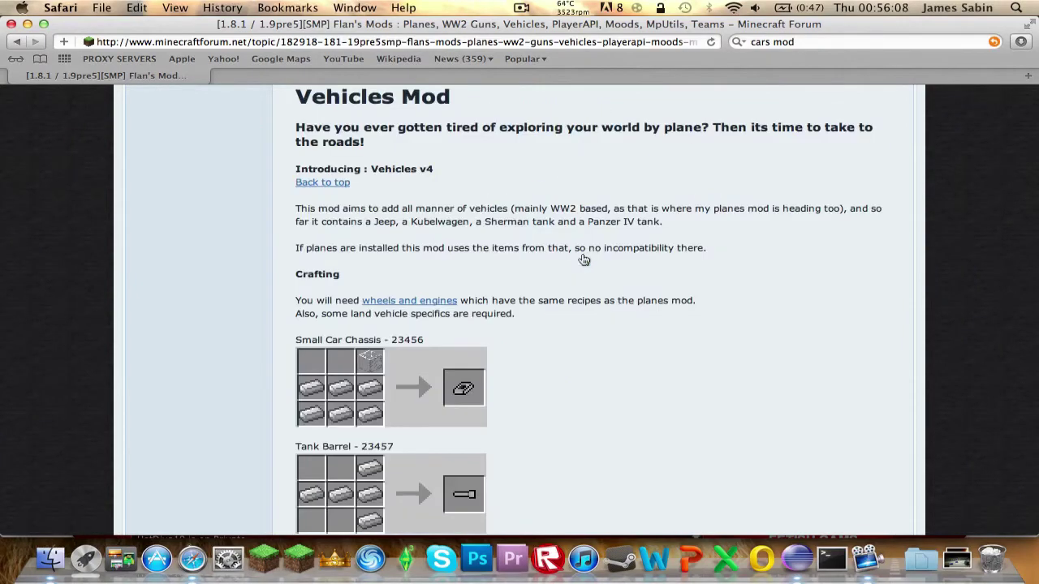
# Step: Open the ModLoader and AudioMod thread and the Vehicles client download link in new tabs
pyautogui.scroll(-20, 666, 326)
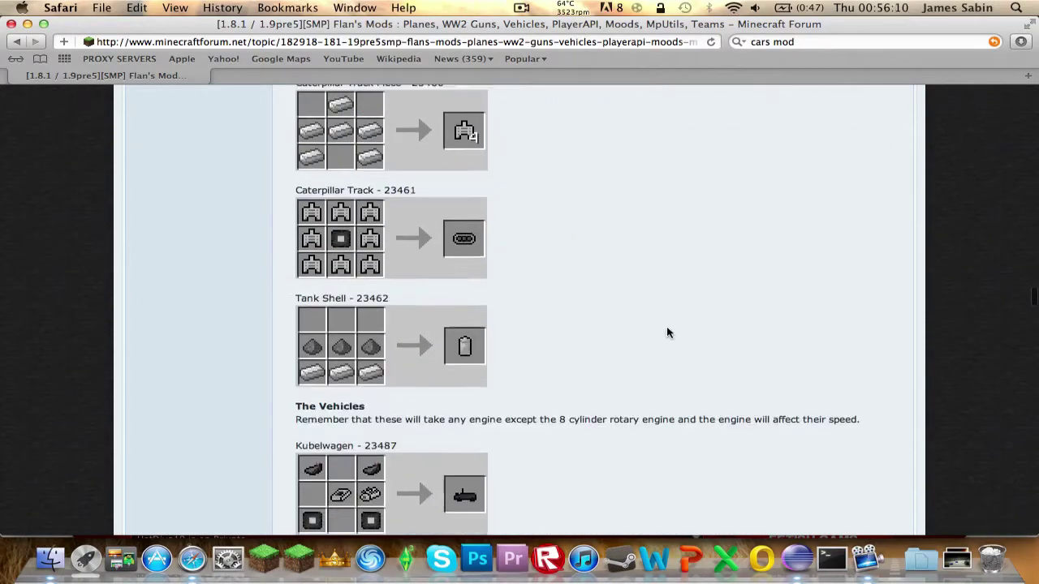
pyautogui.scroll(-15, 666, 326)
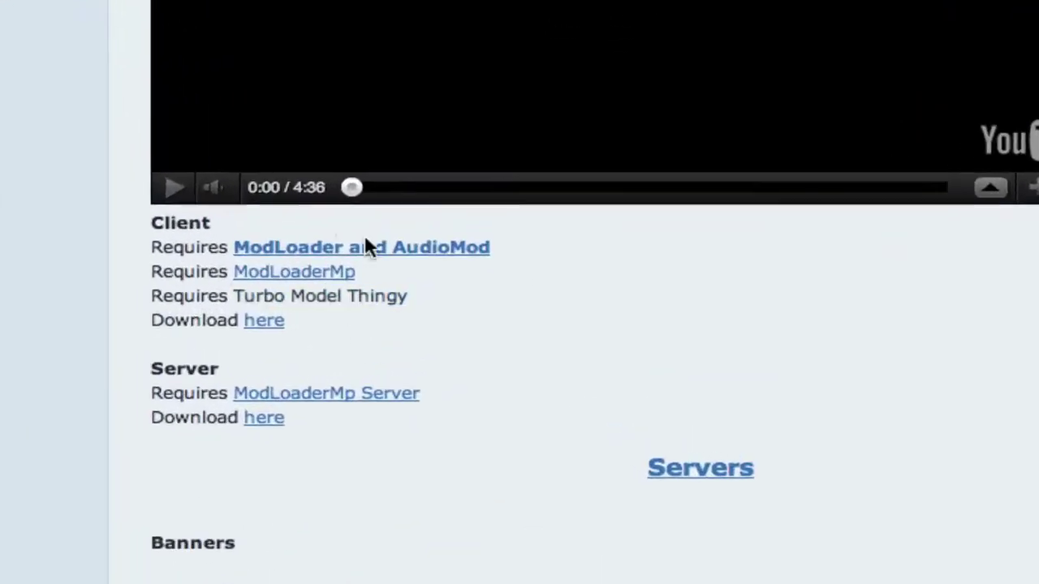
pyautogui.click(447, 251)
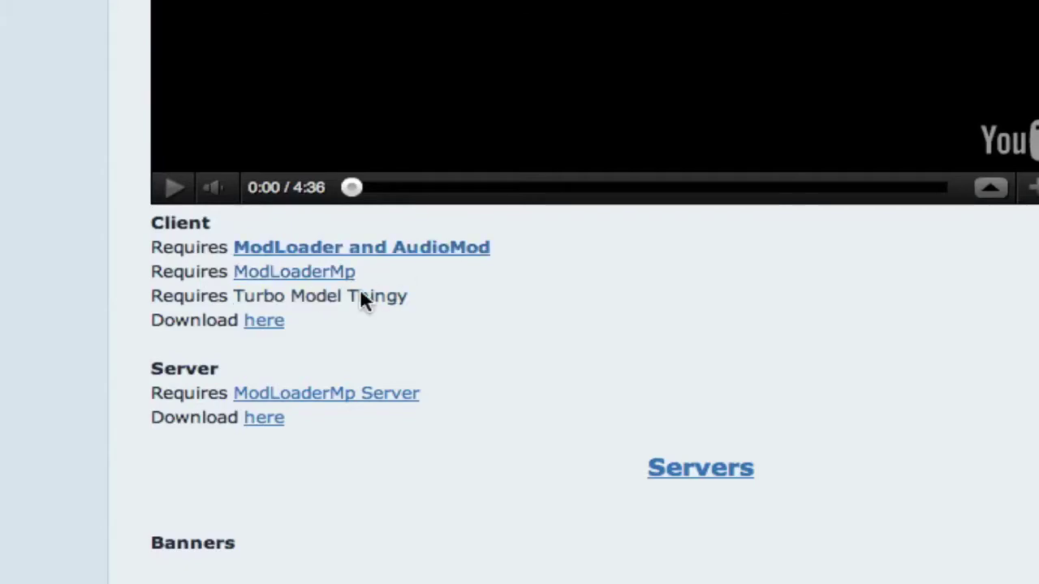
pyautogui.click(264, 319)
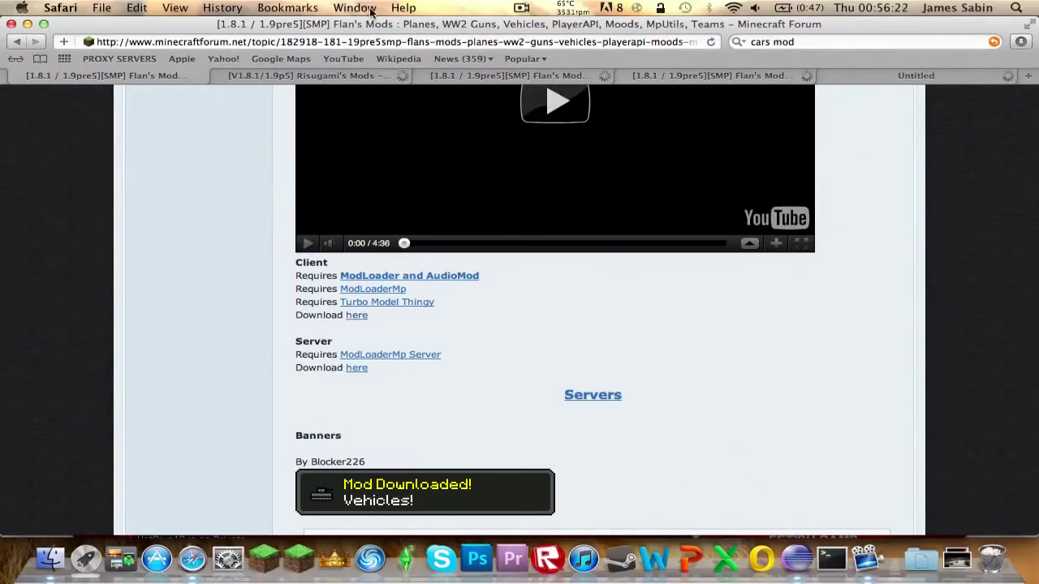
# Step: Download ModLoader Beta 1.8.1 directly from Risugami's Mods thread
pyautogui.click(262, 76)
pyautogui.scroll(-10, 560, 325)
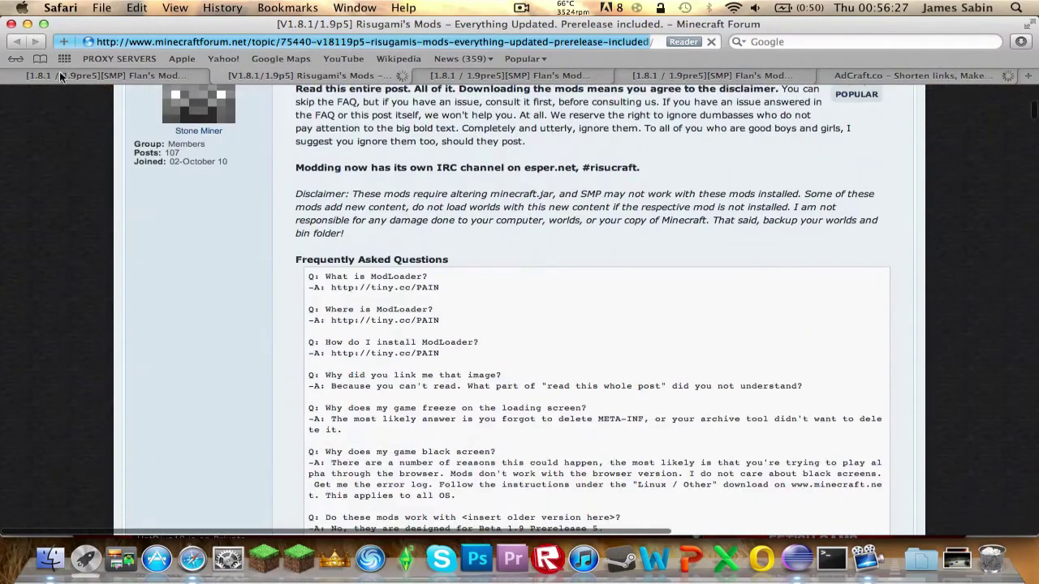
pyautogui.click(60, 76)
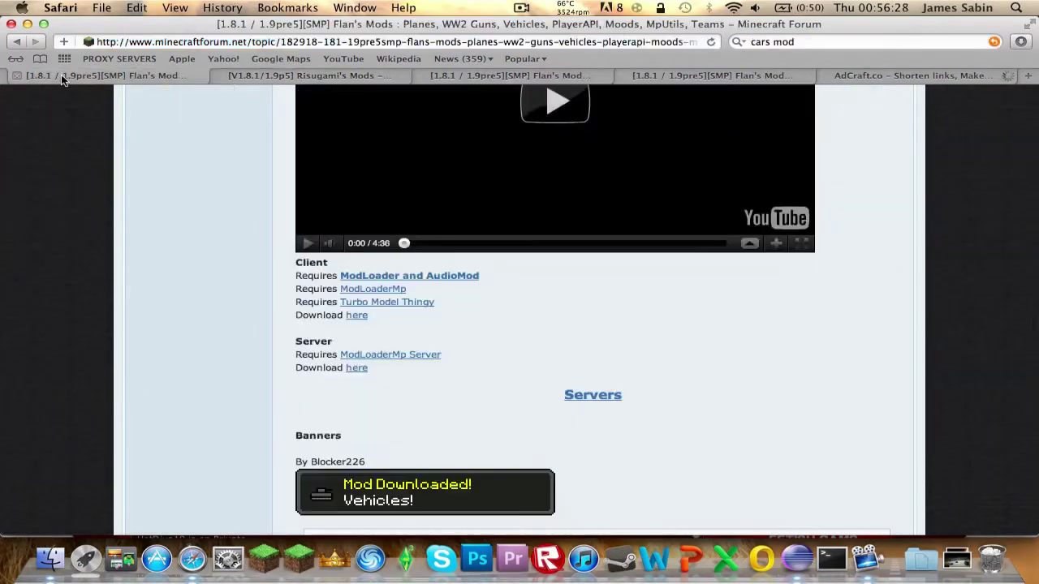
pyautogui.click(275, 75)
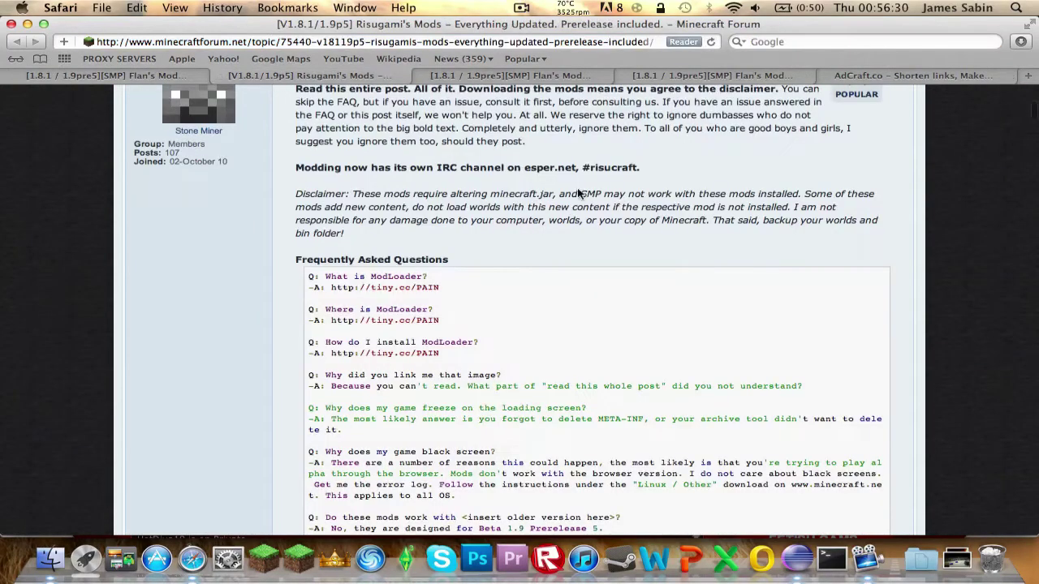
pyautogui.scroll(-15, 577, 189)
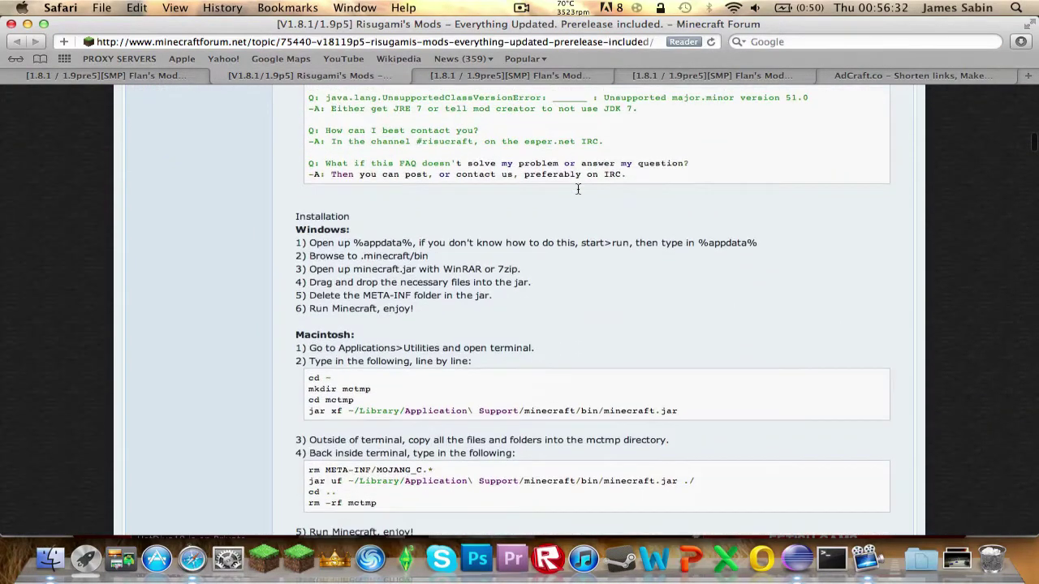
pyautogui.scroll(-5, 578, 189)
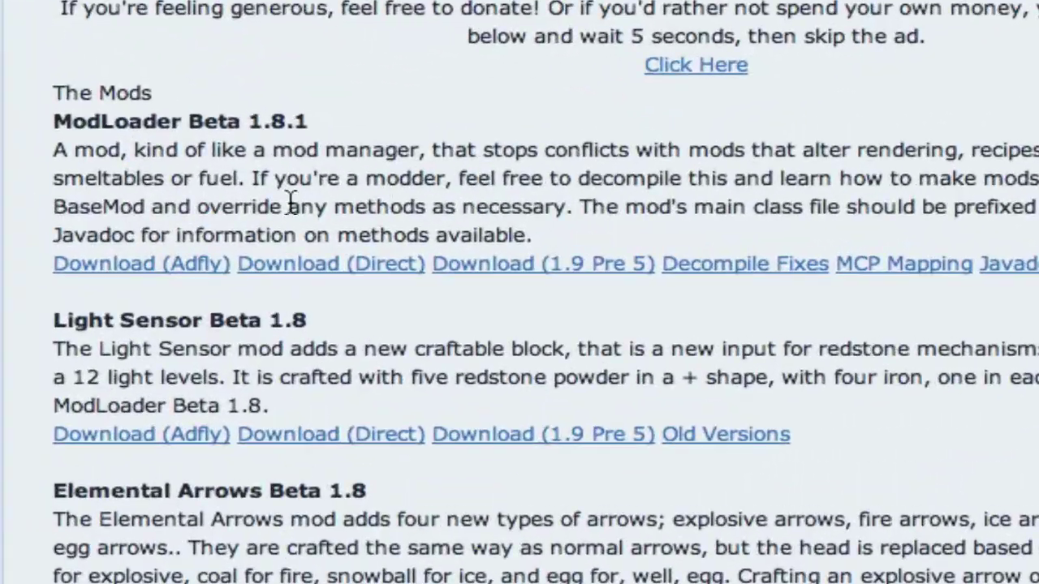
pyautogui.click(328, 264)
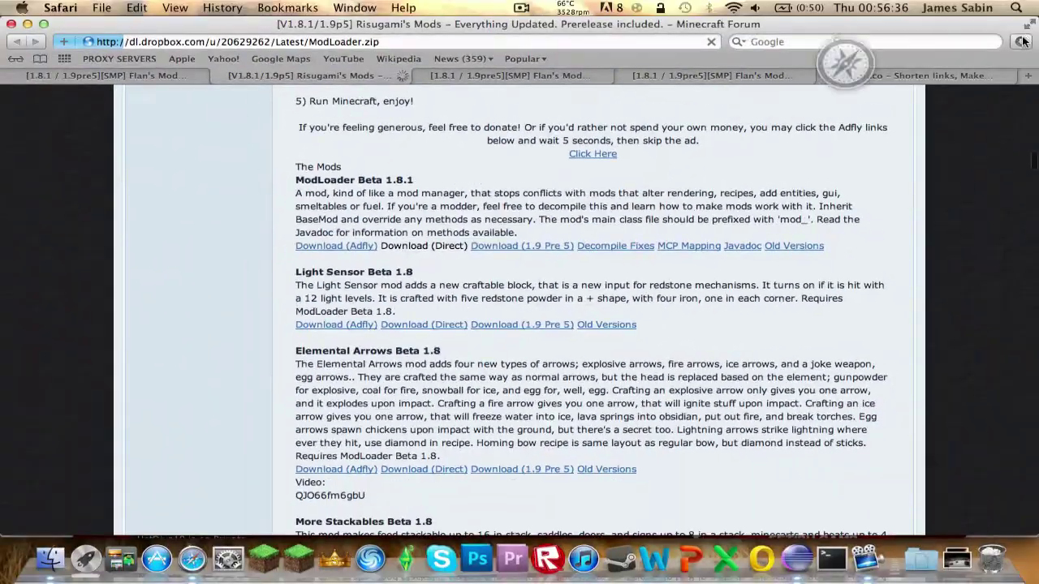
# Step: Download AudioMod Beta 1.8 directly, then close Risugami's Mods thread
pyautogui.scroll(-10, 458, 172)
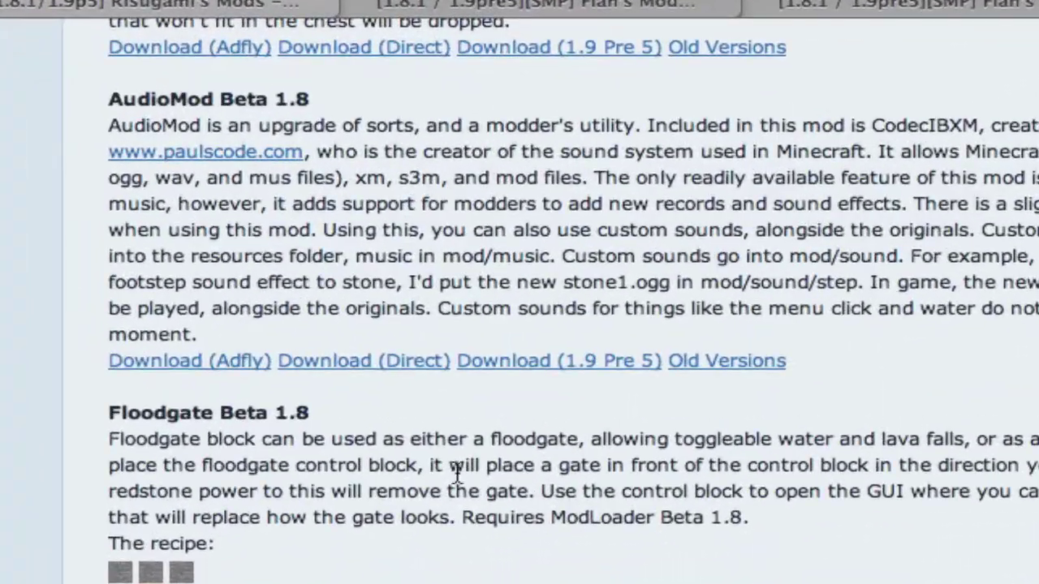
pyautogui.click(359, 360)
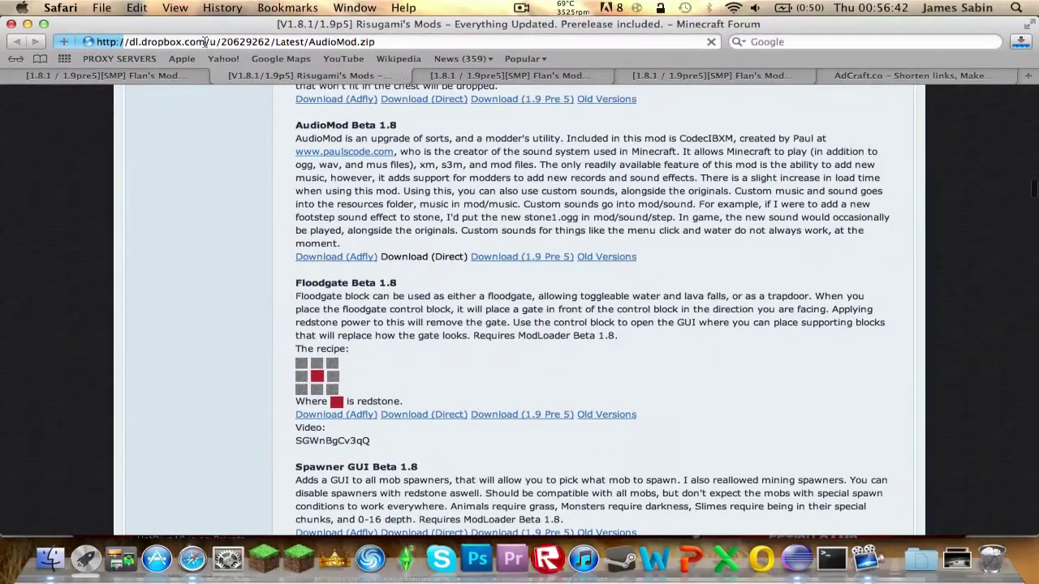
pyautogui.click(217, 77)
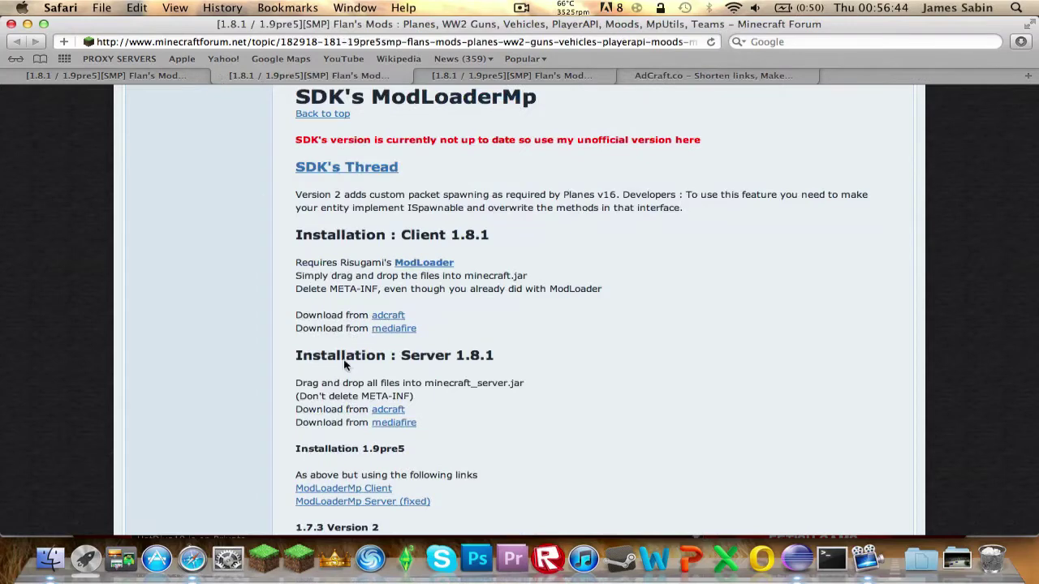
# Step: Download ModLoaderMp 1.8.1.zip from the SDK's client MediaFire link, then close that page
pyautogui.click(129, 75)
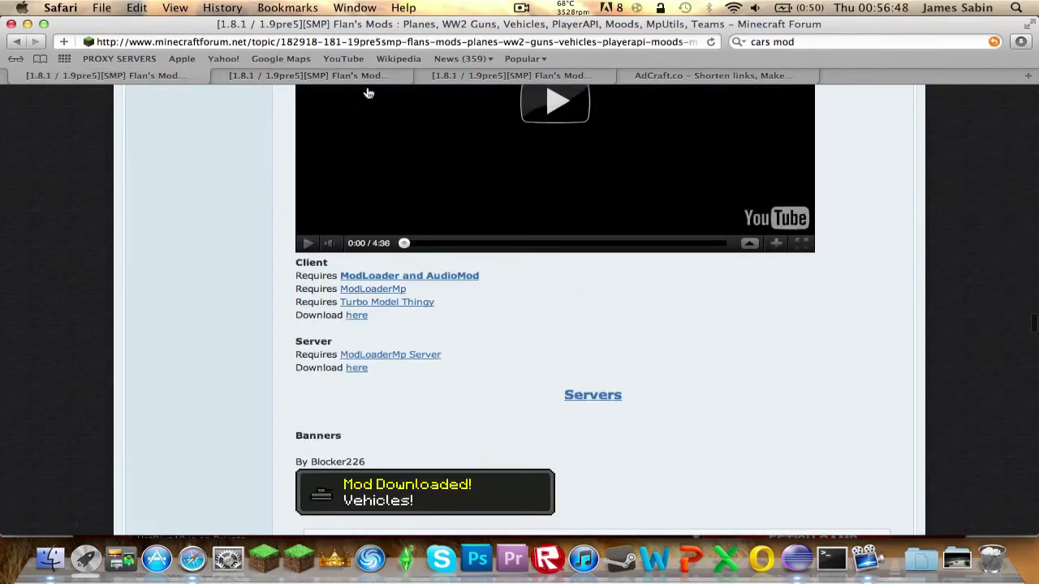
pyautogui.click(328, 75)
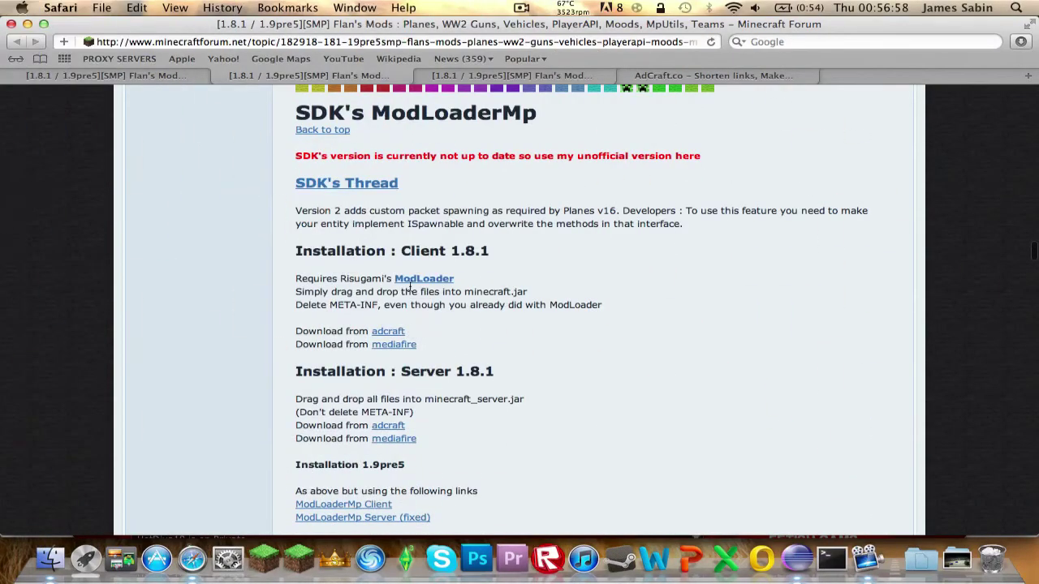
pyautogui.click(394, 346)
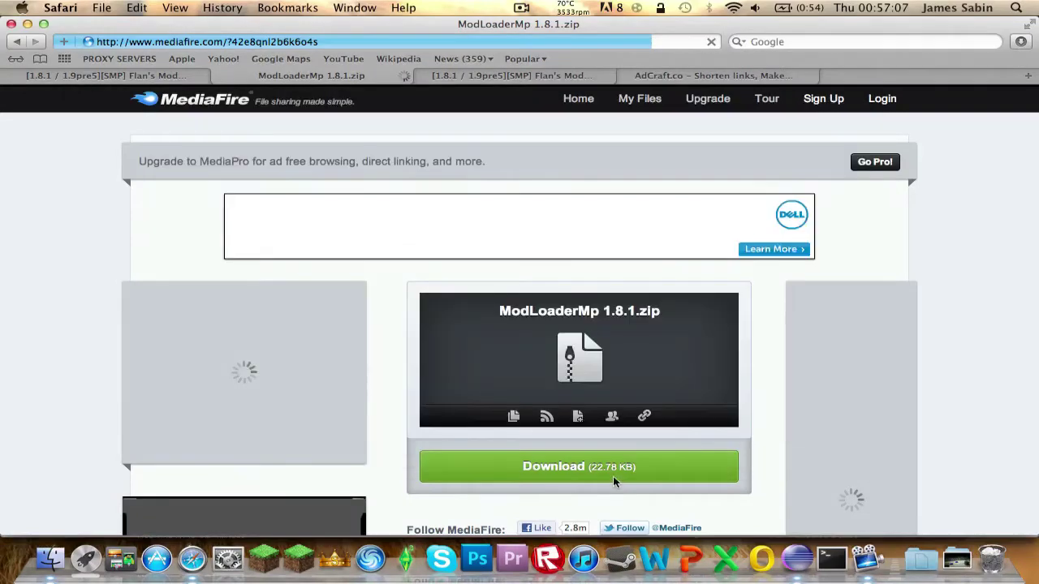
pyautogui.click(613, 477)
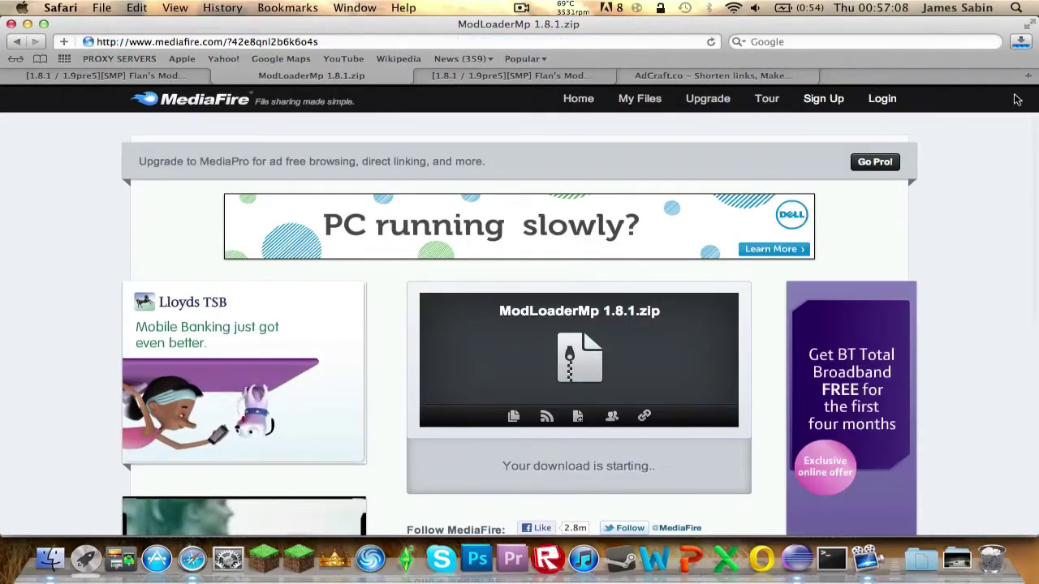
pyautogui.click(219, 74)
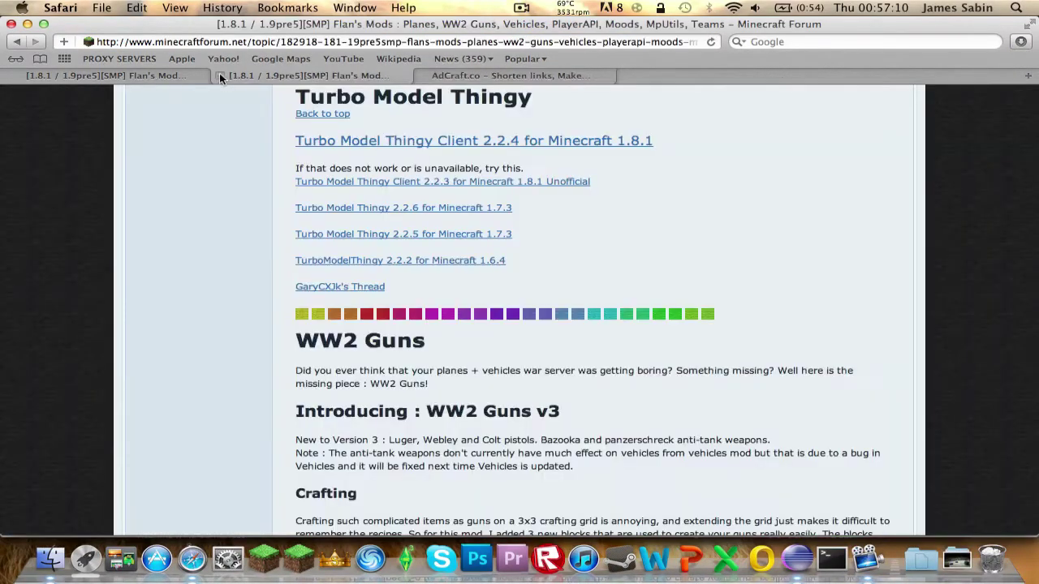
# Step: Open GaryCXJk's Turbo Model Thingy thread from the Vehicles client requirements
pyautogui.click(122, 75)
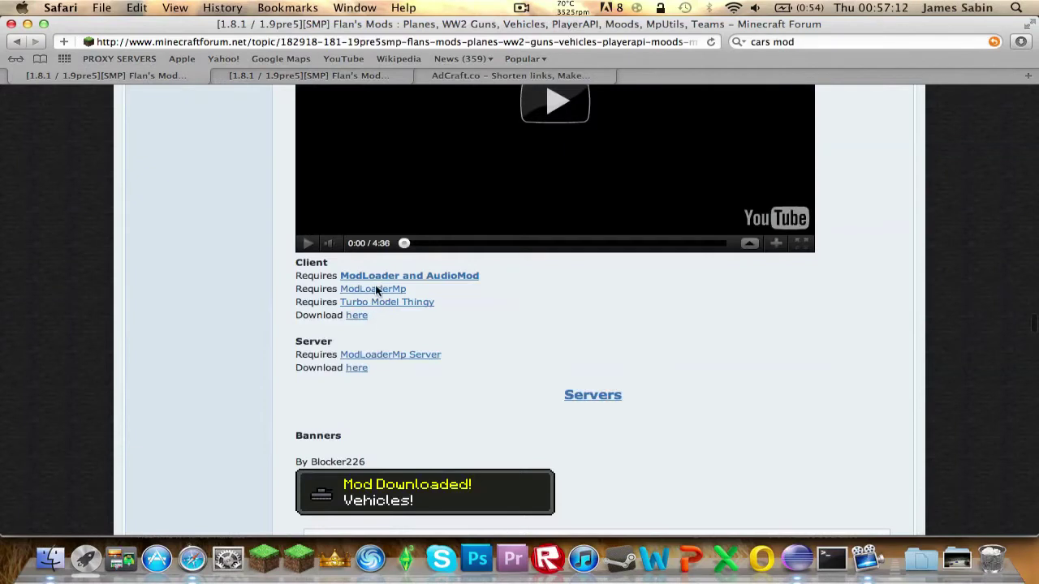
pyautogui.click(363, 74)
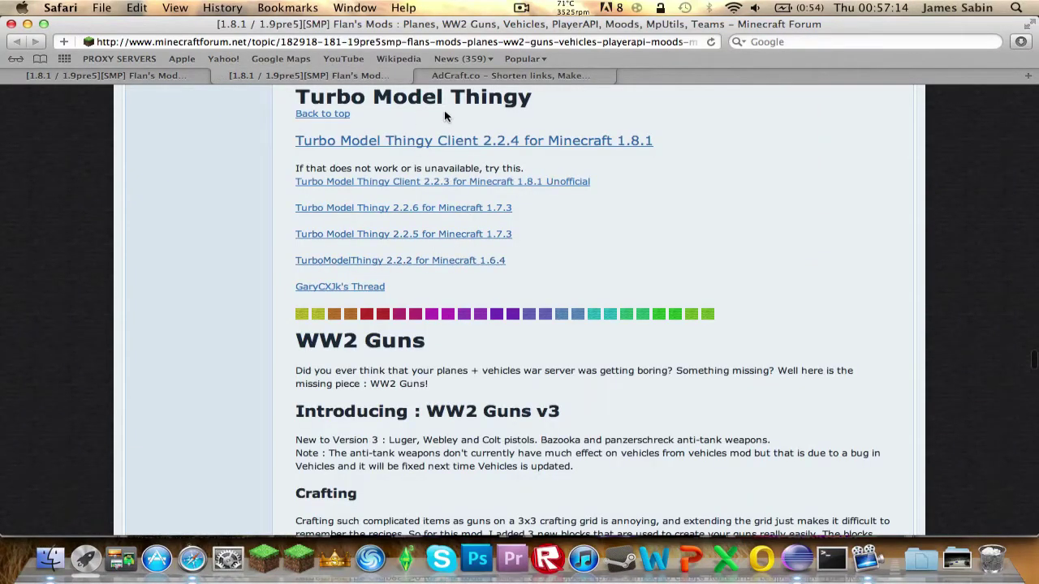
pyautogui.click(492, 151)
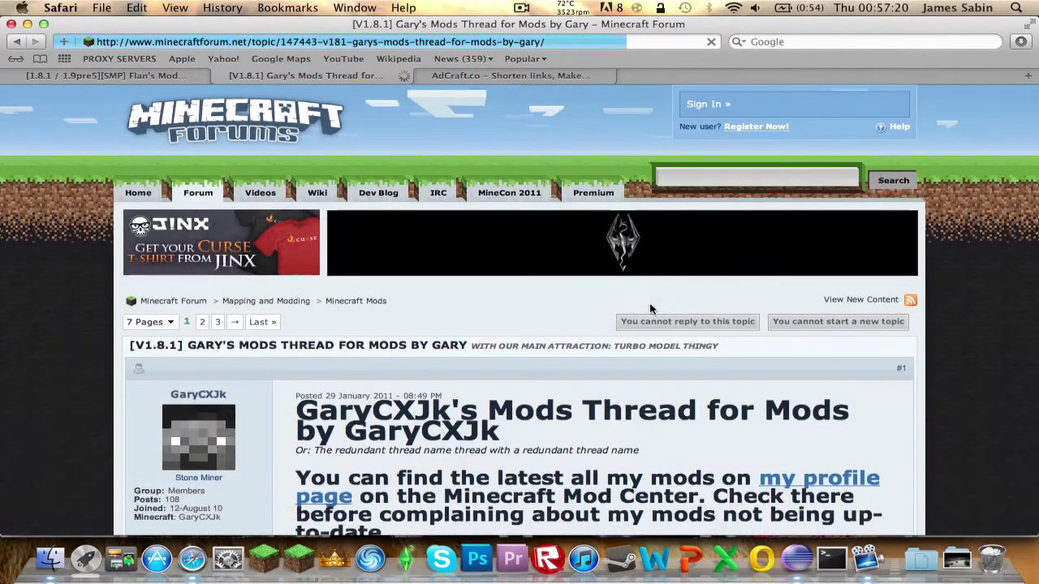
pyautogui.scroll(-10, 649, 308)
pyautogui.scroll(-12, 649, 308)
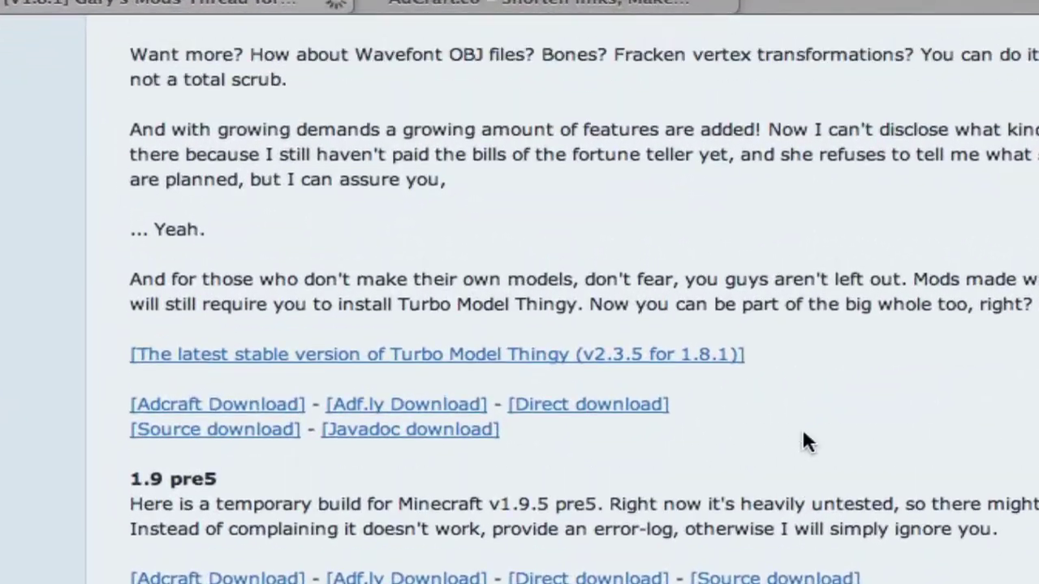
pyautogui.scroll(1, 803, 434)
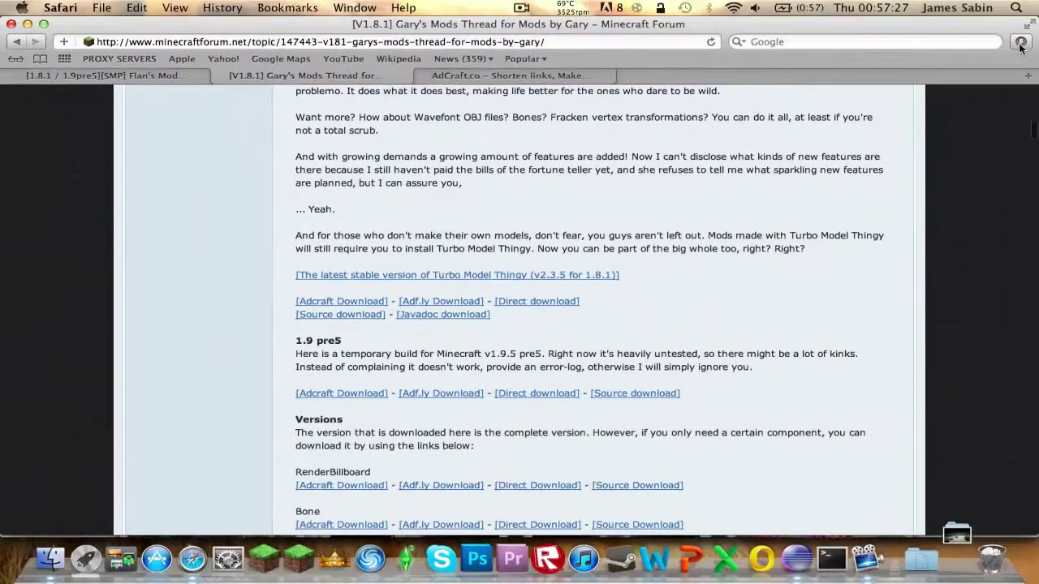
# Step: Check the downloads list, close the Gary's Mods thread, and return to Flan's Mods page
pyautogui.click(1021, 44)
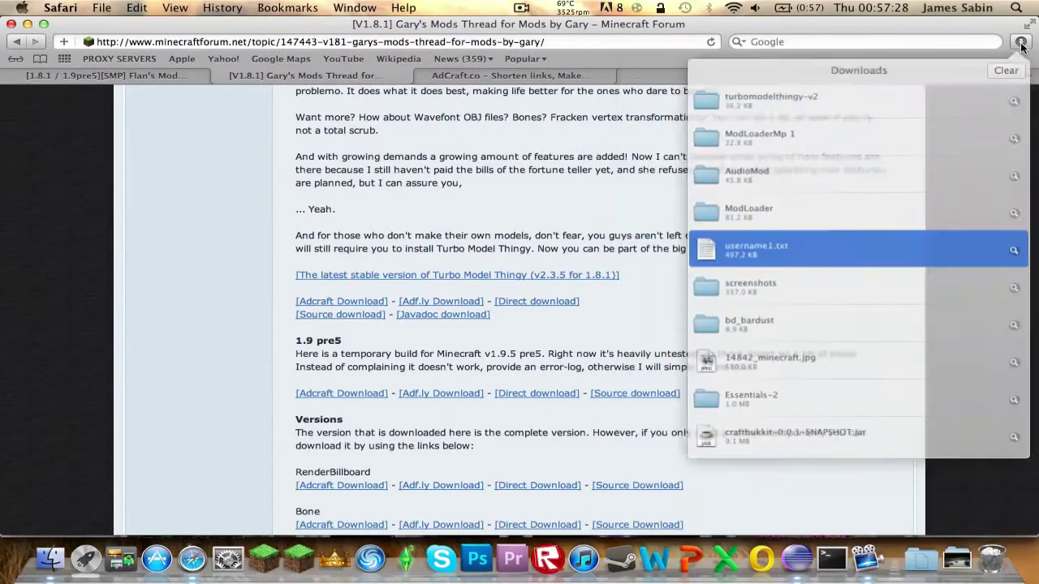
pyautogui.click(405, 128)
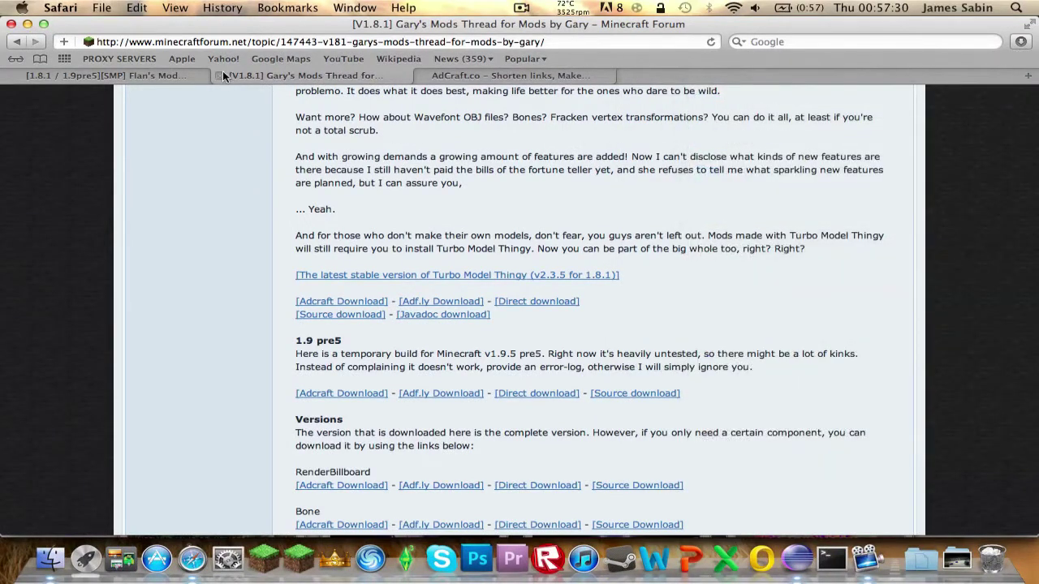
pyautogui.click(219, 73)
pyautogui.click(148, 75)
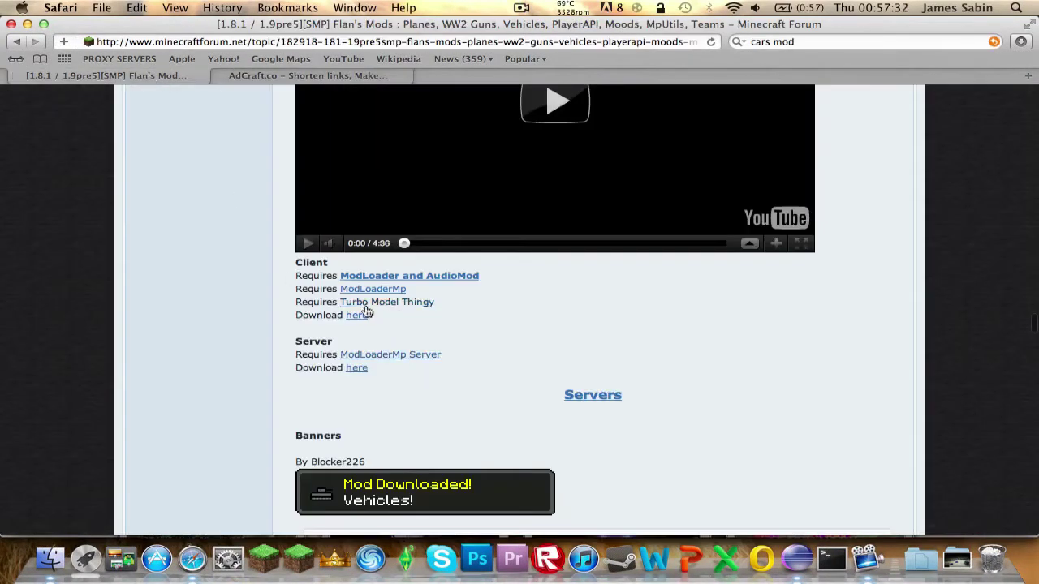
# Step: Download Vehicles 1.8.1 v4.zip via AdCraft's MediaFire link, skipping the MediaPro pop-up
pyautogui.click(267, 75)
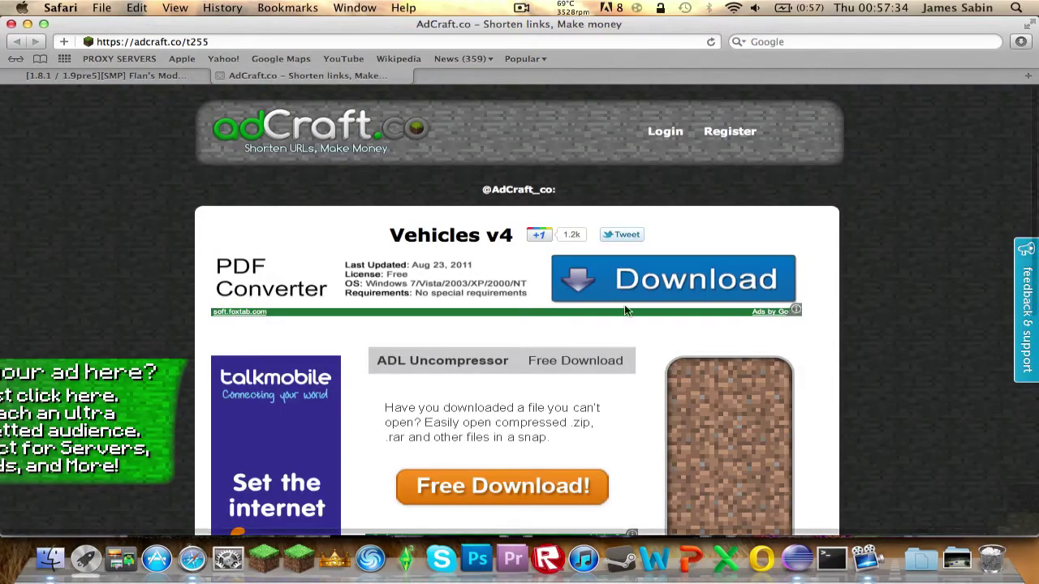
pyautogui.scroll(-3, 464, 306)
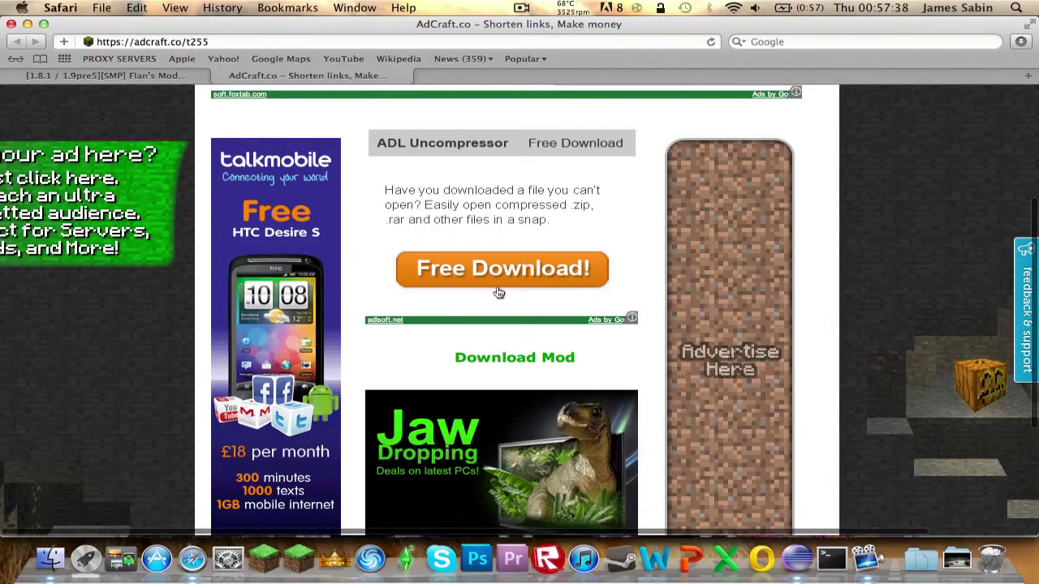
pyautogui.scroll(2, 504, 268)
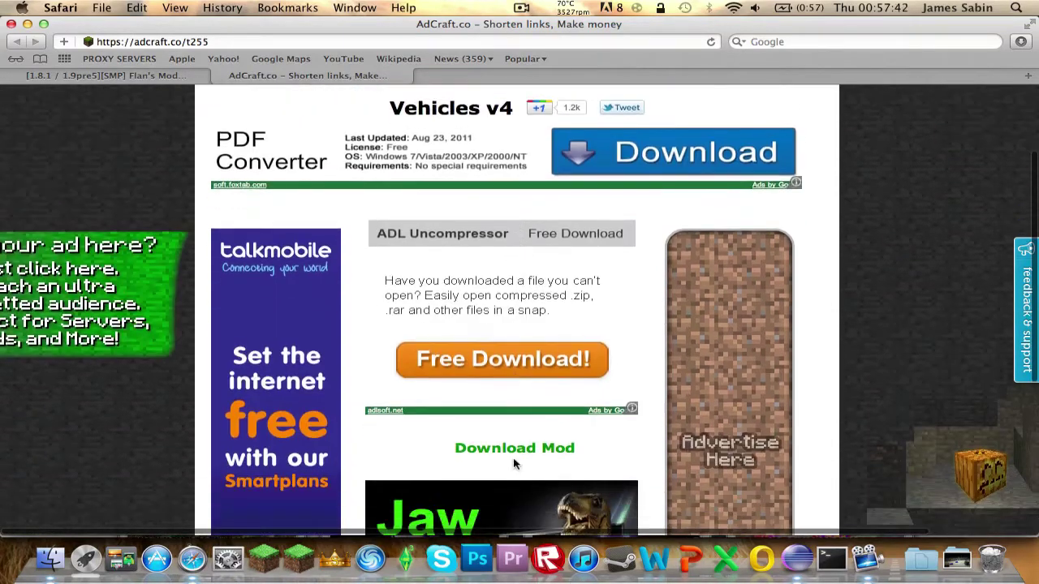
pyautogui.click(509, 457)
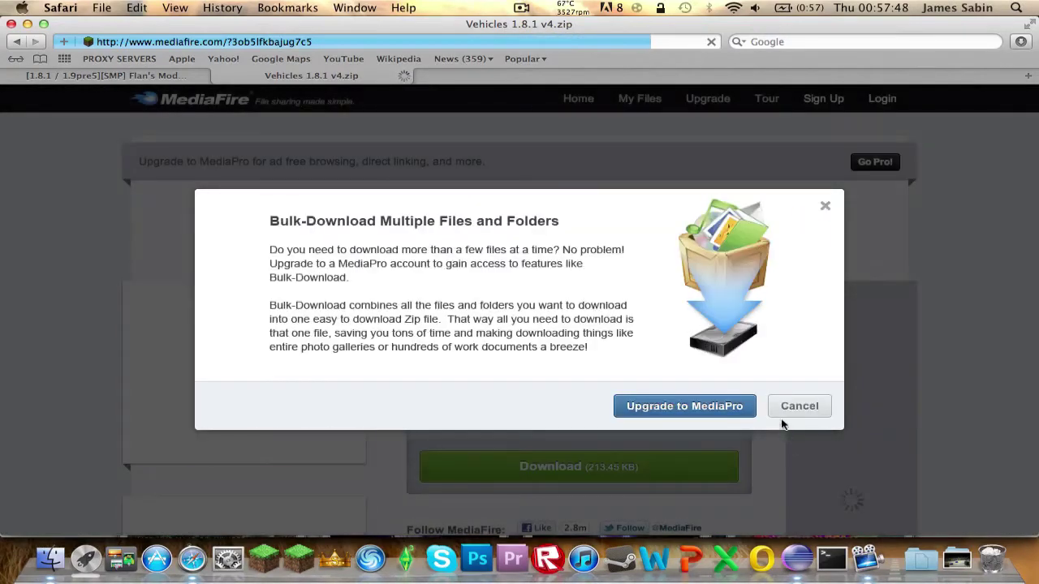
pyautogui.click(799, 409)
pyautogui.click(633, 451)
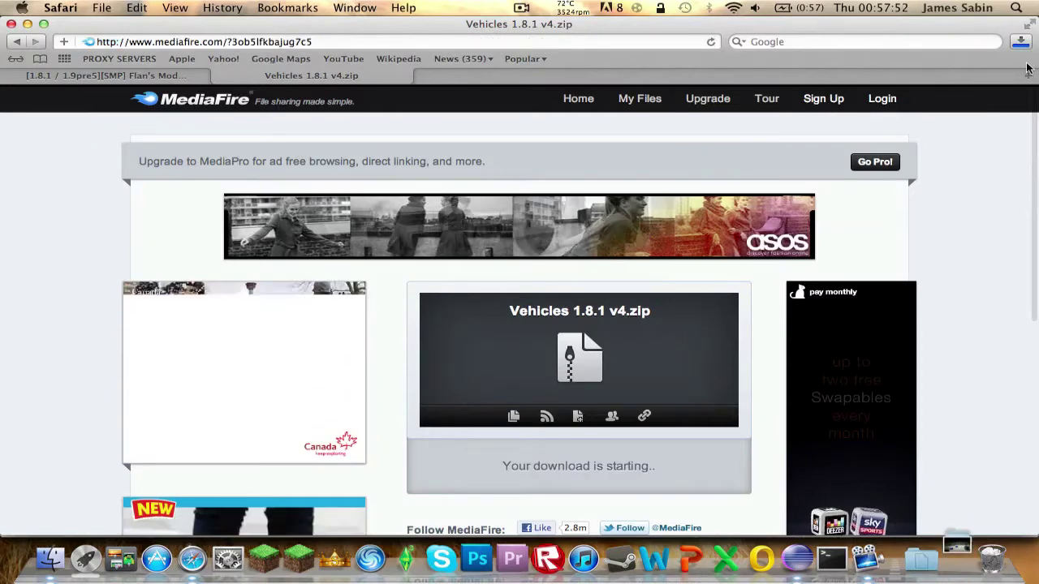
pyautogui.click(216, 76)
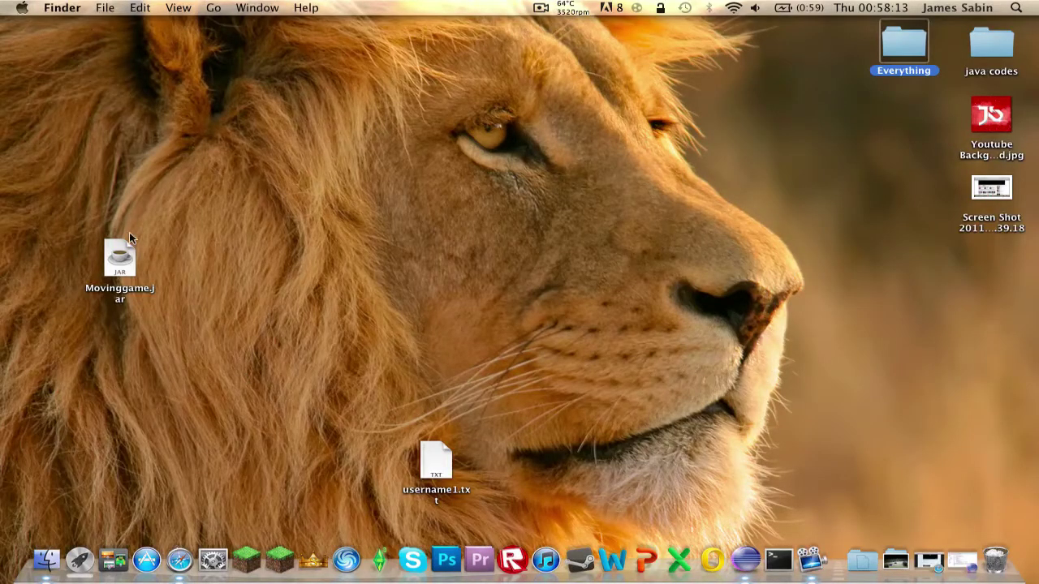
# Step: Open ~/Library/Application Support in a new Finder window via Go to Folder
pyautogui.click(48, 560)
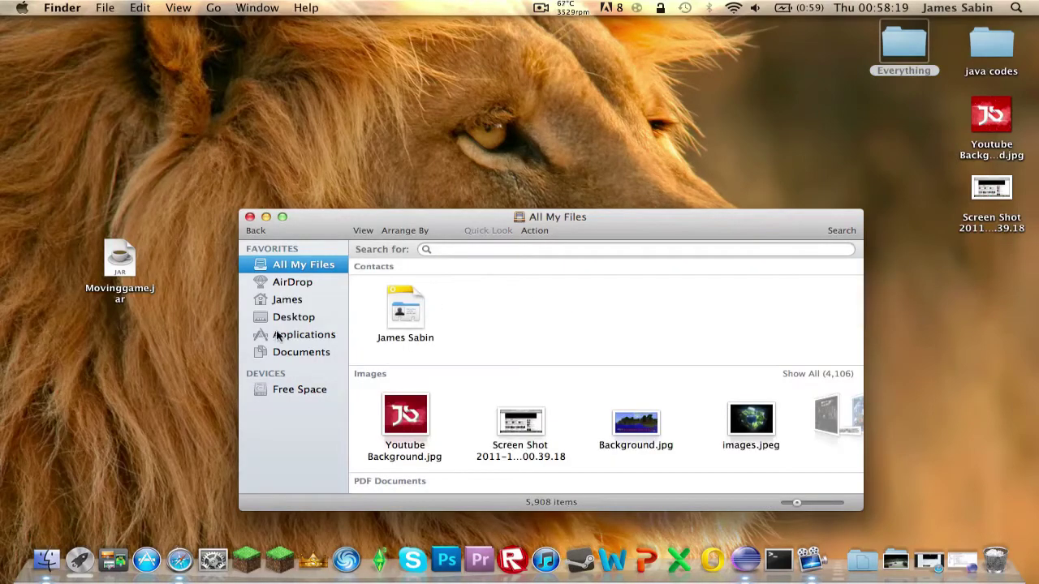
pyautogui.click(213, 7)
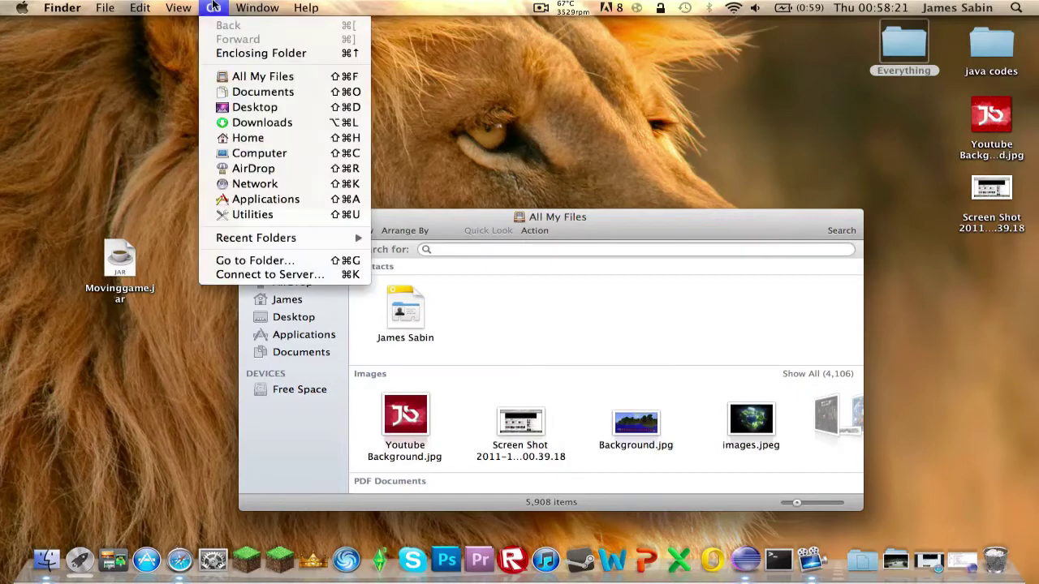
pyautogui.click(239, 261)
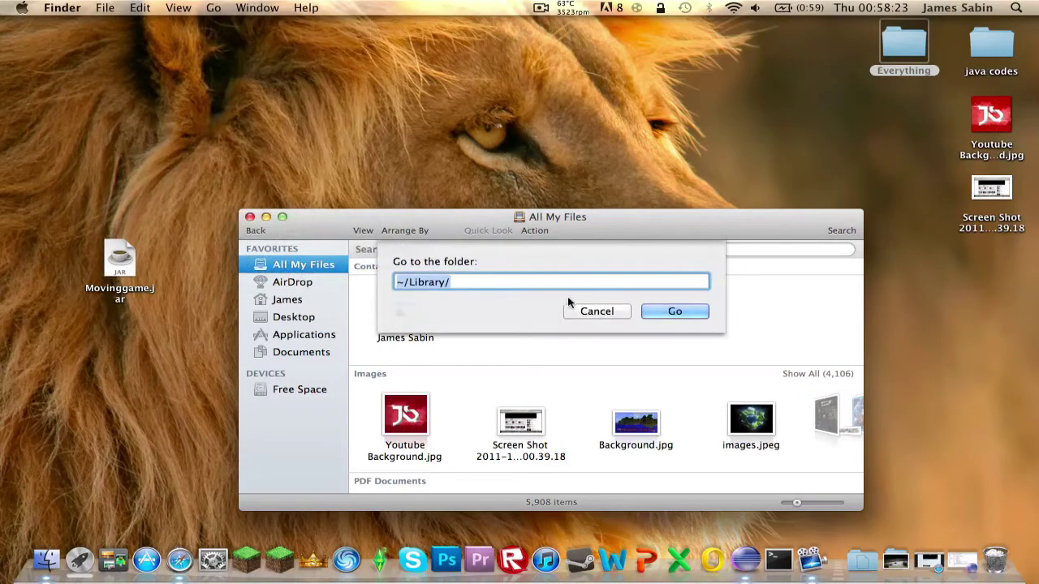
pyautogui.click(547, 282)
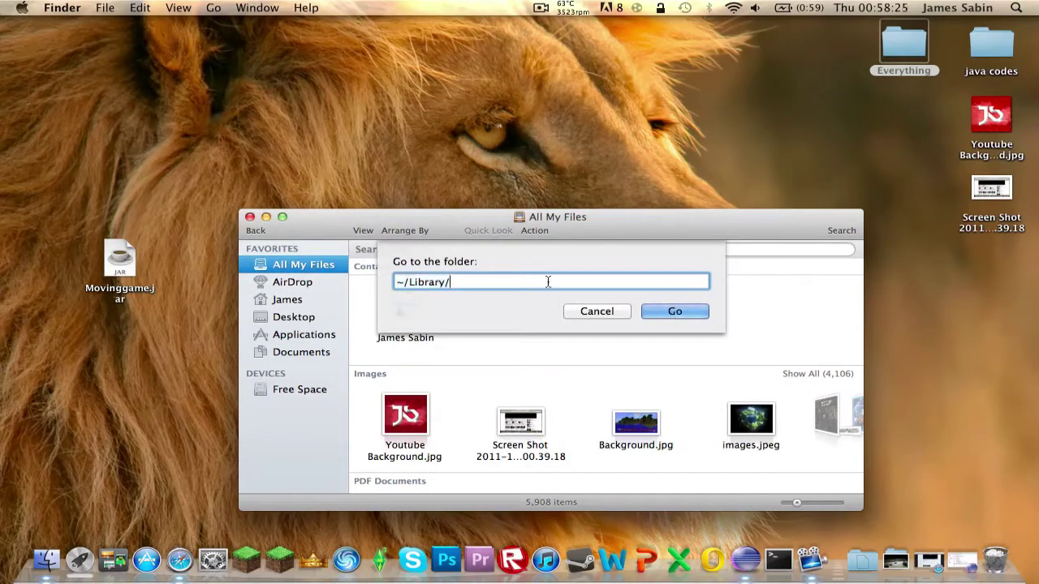
pyautogui.click(662, 313)
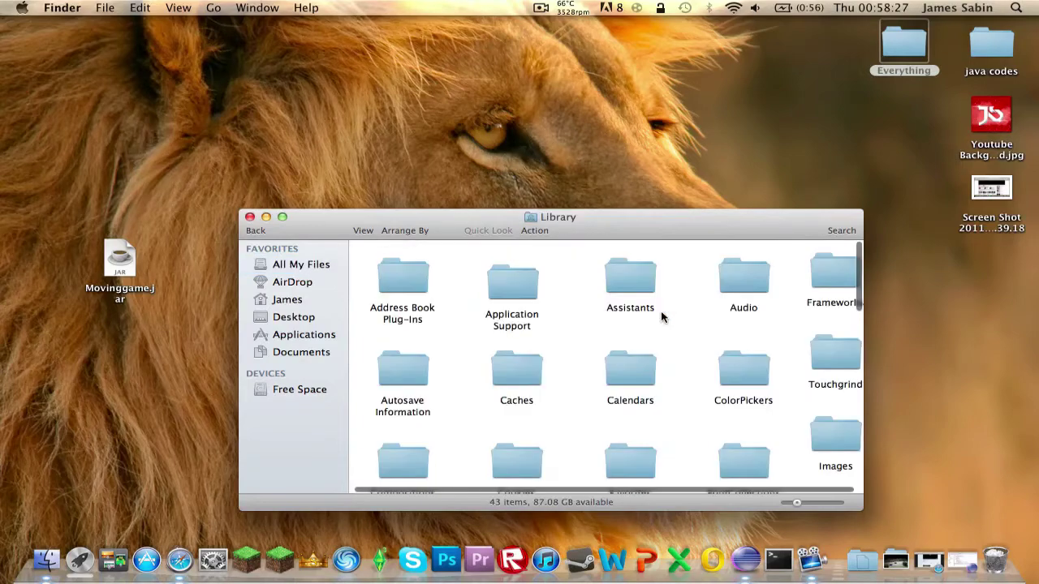
pyautogui.scroll(-5, 575, 315)
pyautogui.scroll(5, 575, 315)
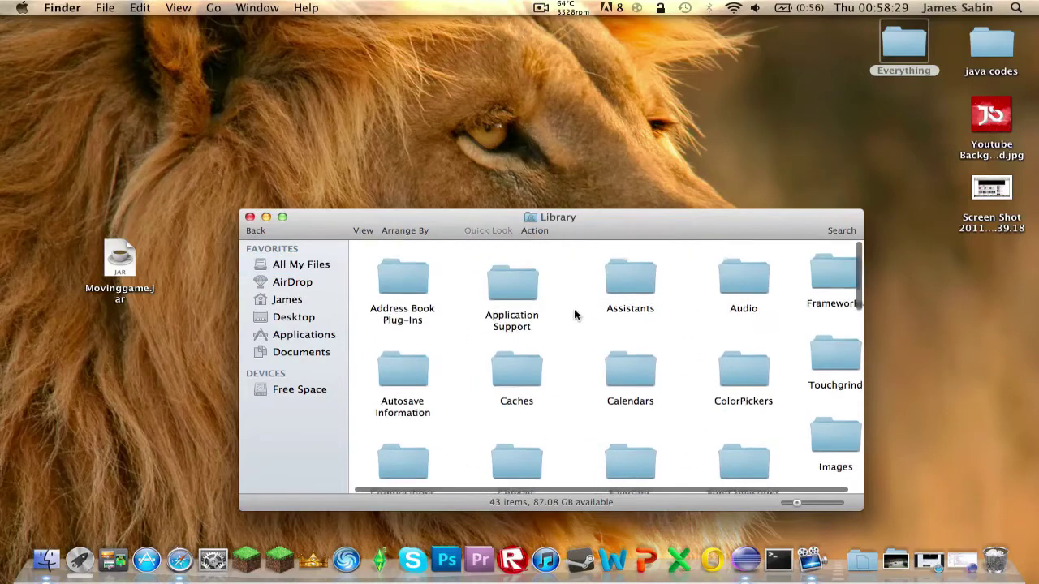
pyautogui.doubleClick(512, 281)
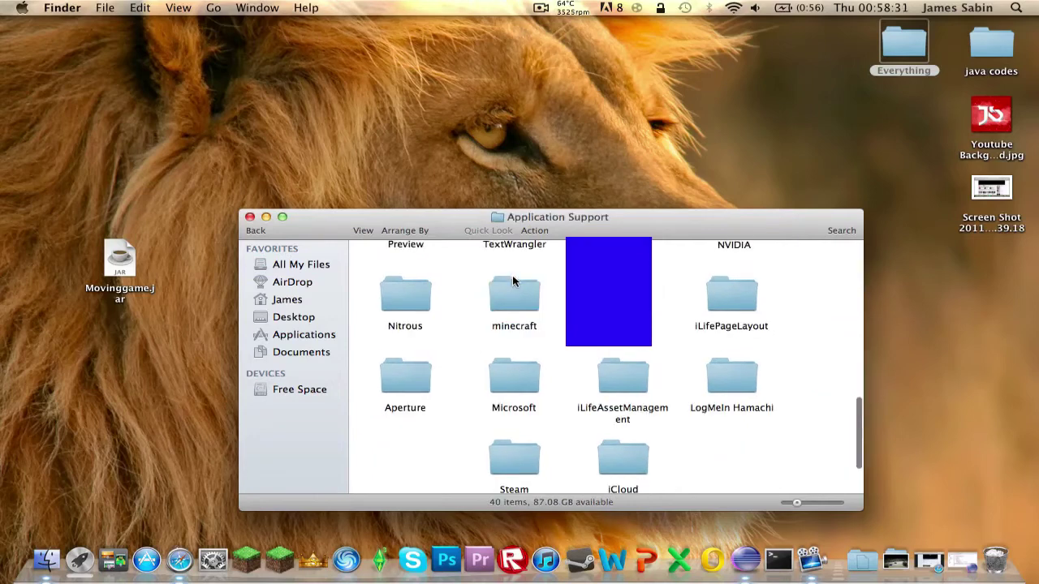
# Step: Move the minecraft folder to the Trash and close the window
pyautogui.scroll(5, 660, 292)
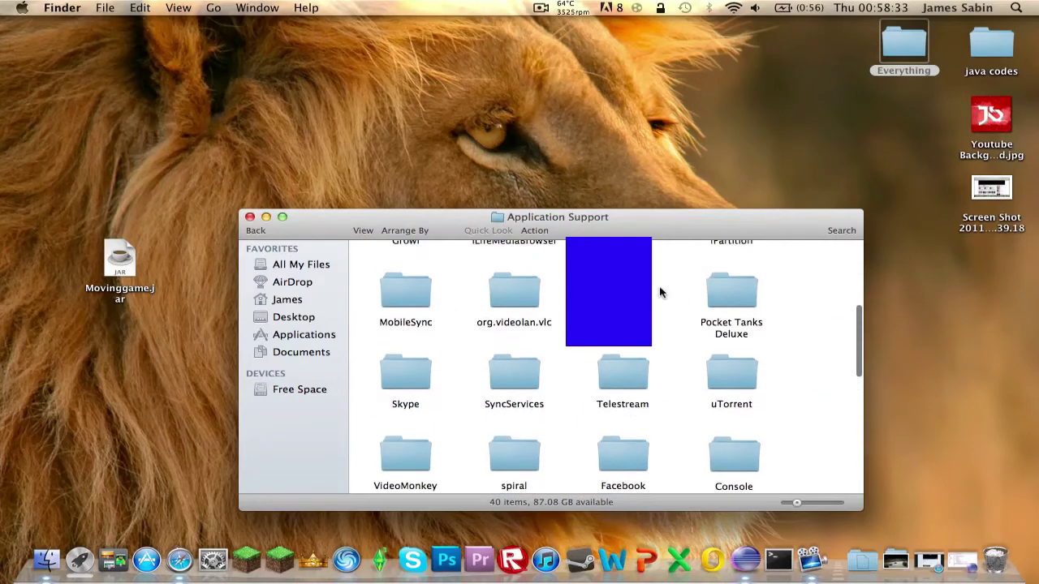
pyautogui.scroll(-2, 659, 292)
pyautogui.scroll(-5, 659, 292)
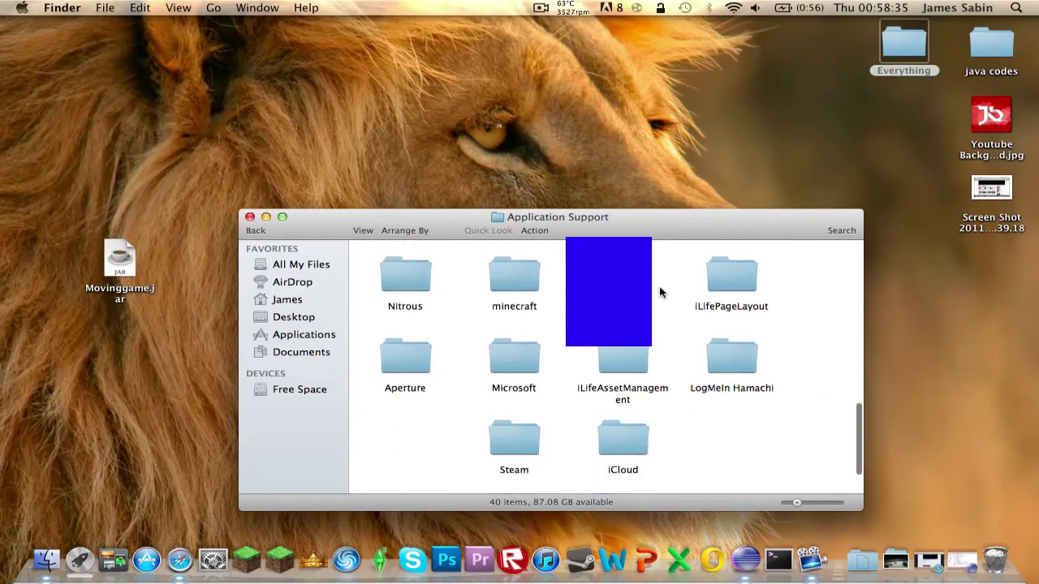
pyautogui.rightClick(529, 271)
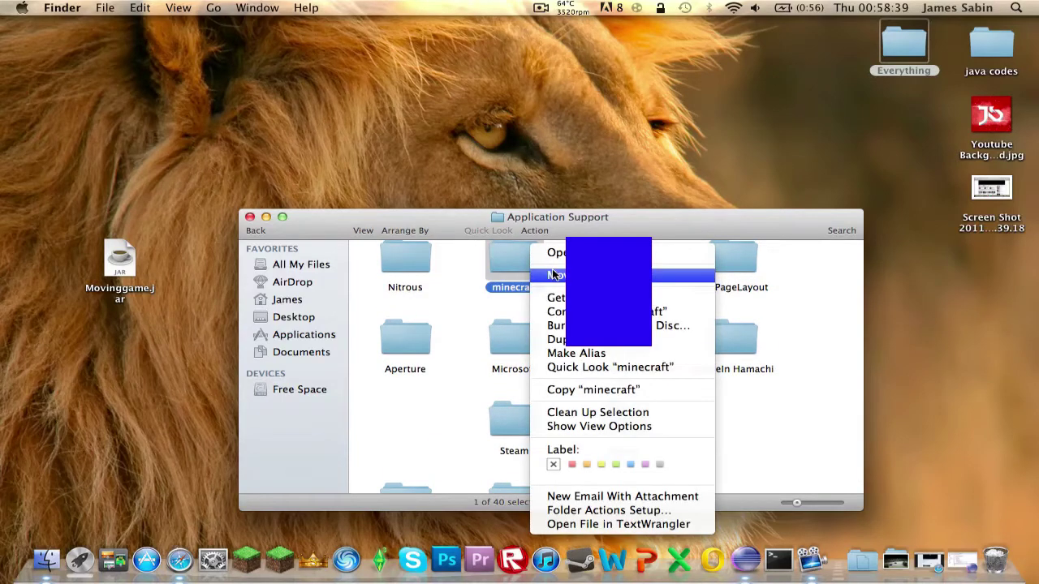
pyautogui.click(553, 275)
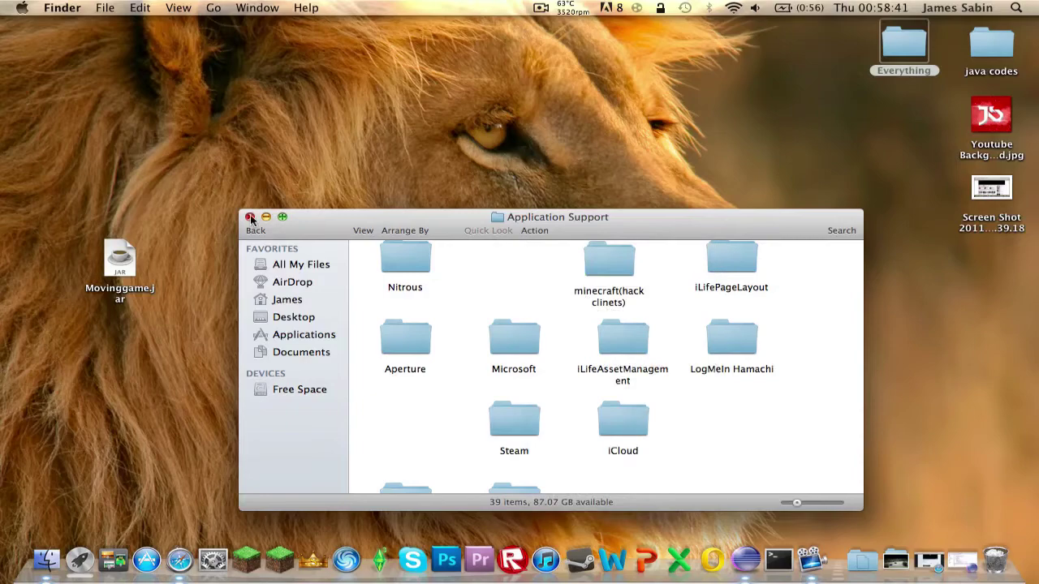
pyautogui.click(250, 217)
# Step: Log into the maximized Minecraft Launcher with the account credentials, then quit with Cmd+Q
pyautogui.click(245, 574)
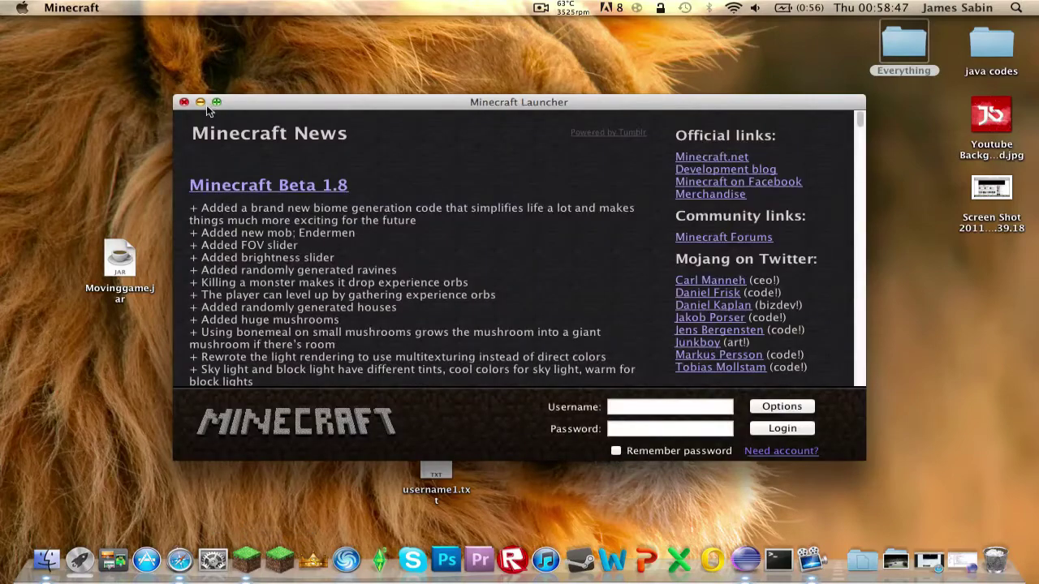
pyautogui.click(217, 103)
pyautogui.click(799, 517)
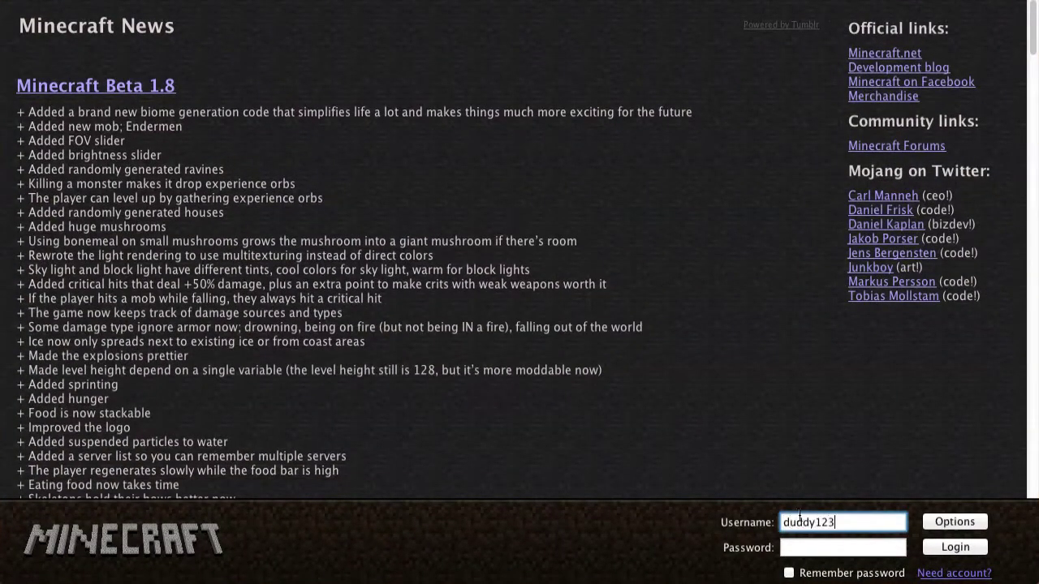
pyautogui.click(817, 546)
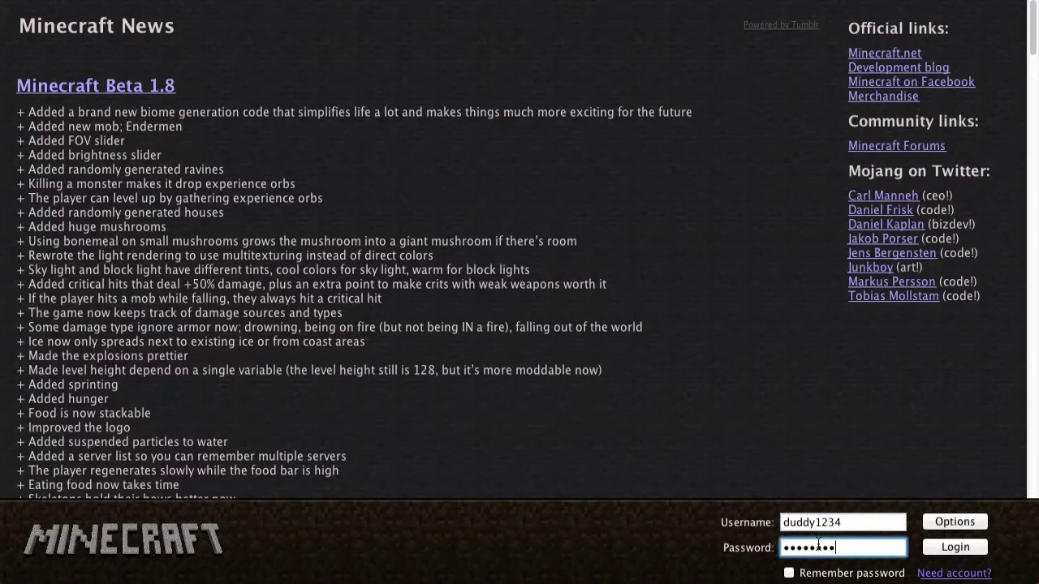
pyautogui.press('Return')
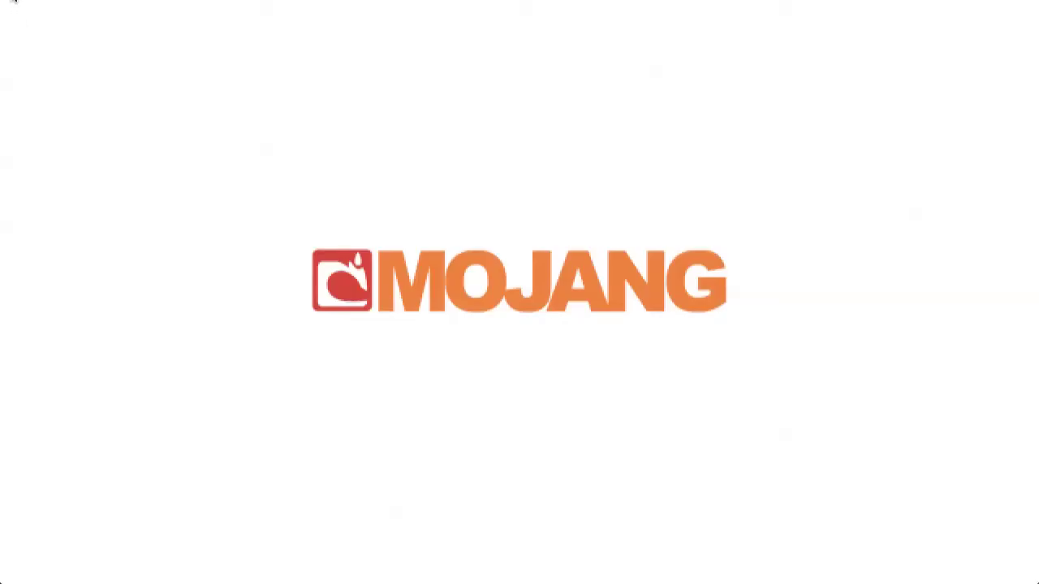
pyautogui.press('super+q')
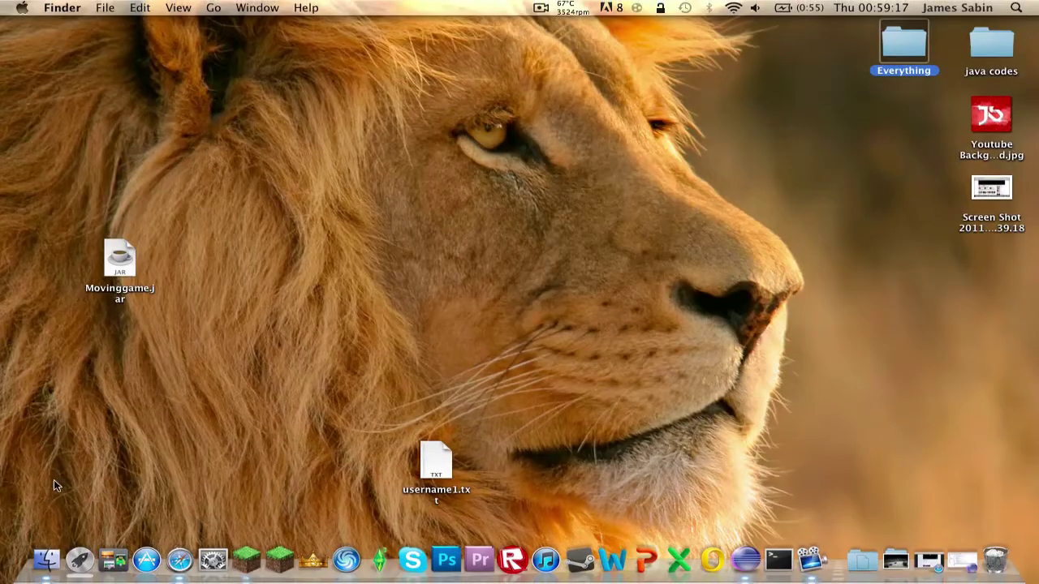
# Step: Browse to ~/Library/Application Support/minecraft/bin in a new Finder window
pyautogui.click(46, 561)
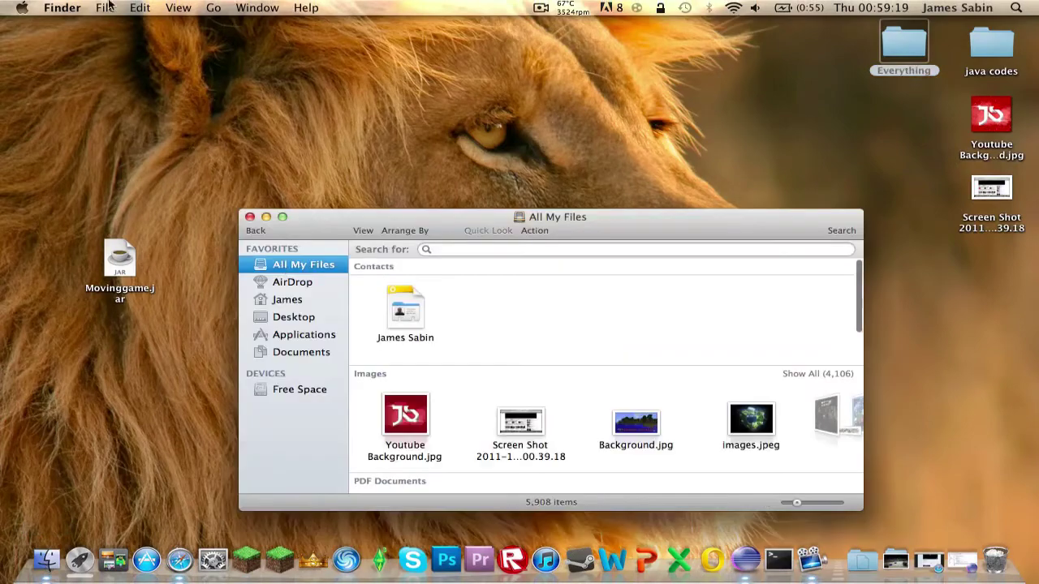
pyautogui.click(212, 9)
pyautogui.click(255, 261)
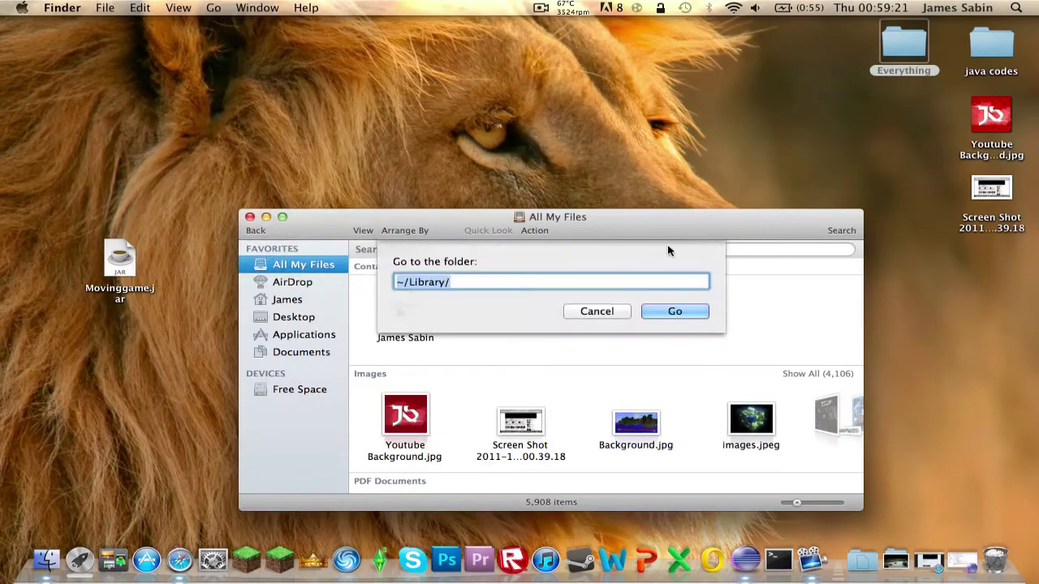
pyautogui.press('Return')
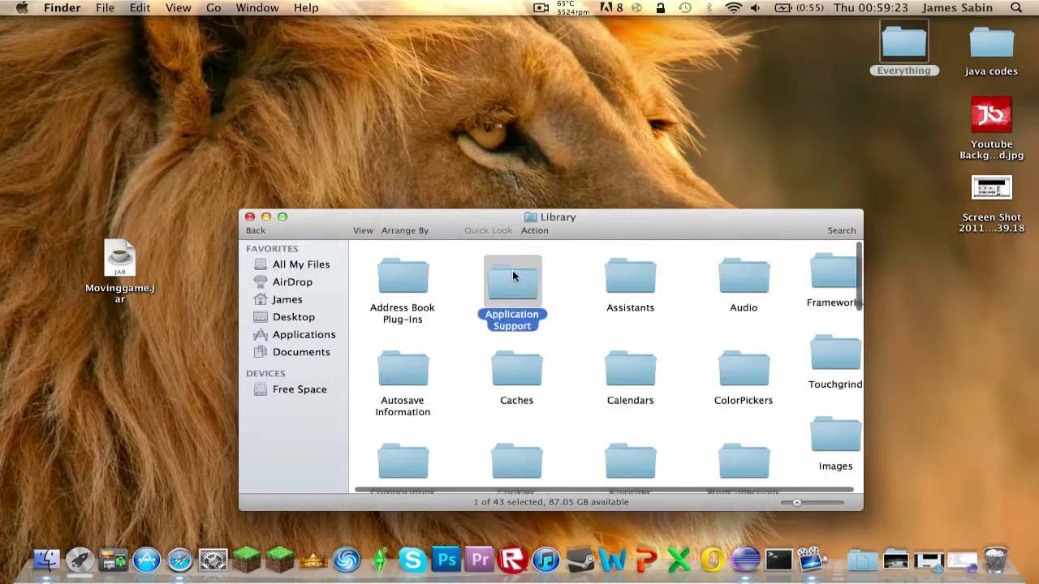
pyautogui.doubleClick(526, 280)
pyautogui.scroll(-10, 575, 359)
pyautogui.doubleClick(528, 268)
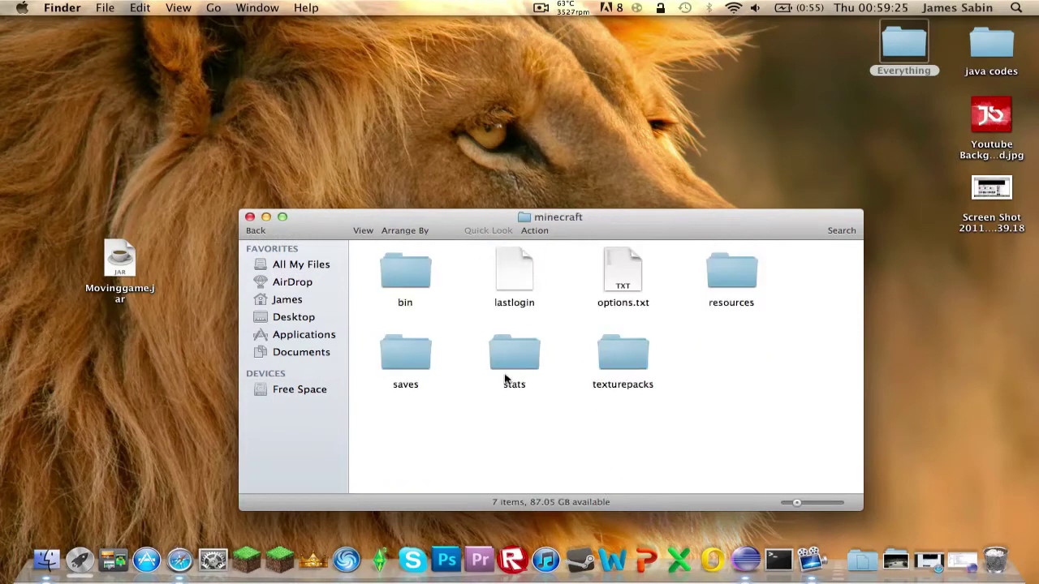
pyautogui.doubleClick(403, 266)
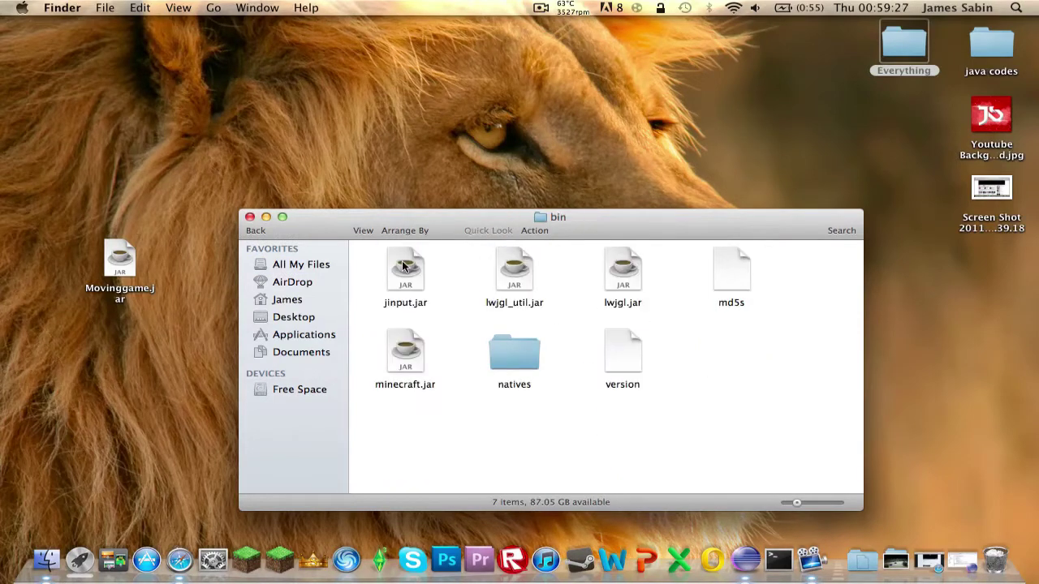
# Step: Dismiss minecraft.jar's context menu, clear the selection, and switch to the home folder
pyautogui.rightClick(408, 347)
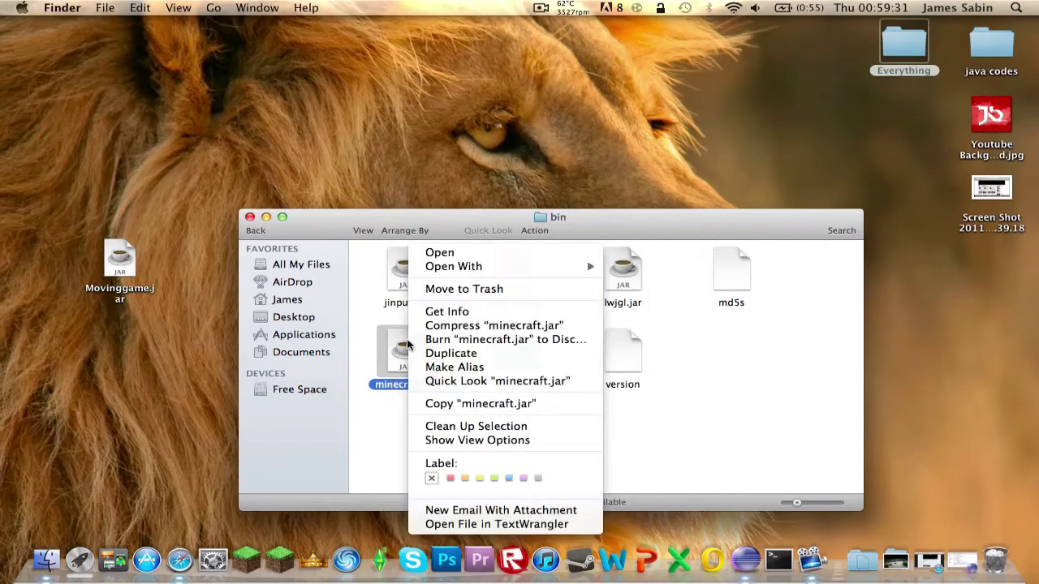
pyautogui.click(369, 313)
pyautogui.click(475, 481)
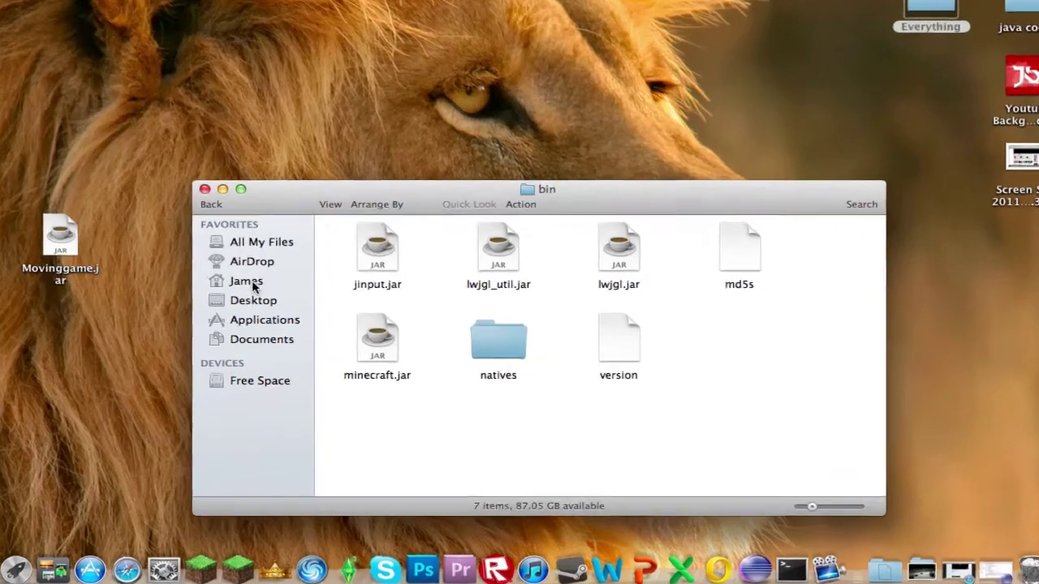
pyautogui.click(290, 301)
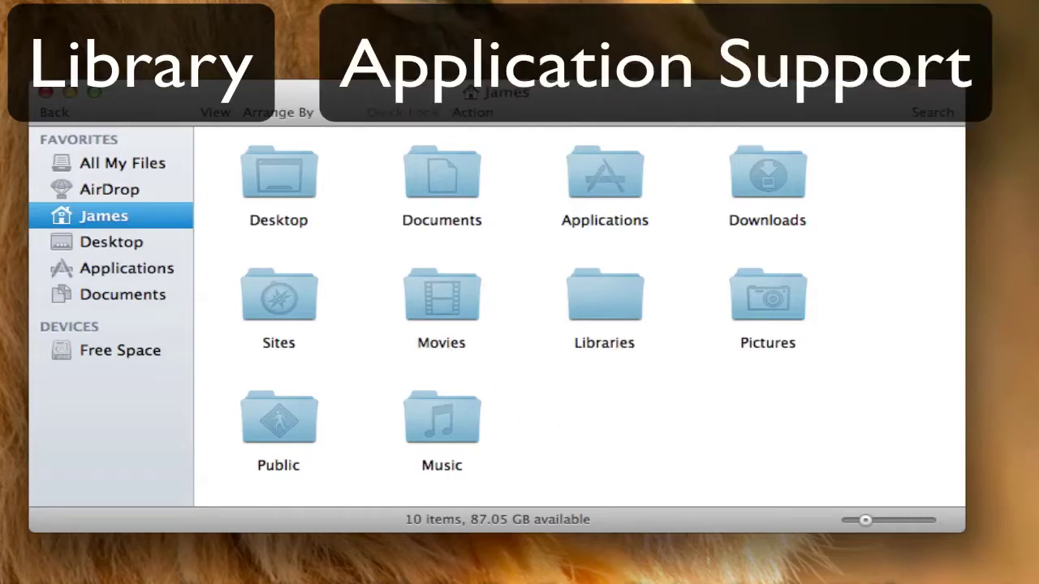
# Step: Go to ~/Library/Application Support/minecraft/bin and show Open With options for minecraft.jar
pyautogui.click(0, 0)
pyautogui.click(105, 150)
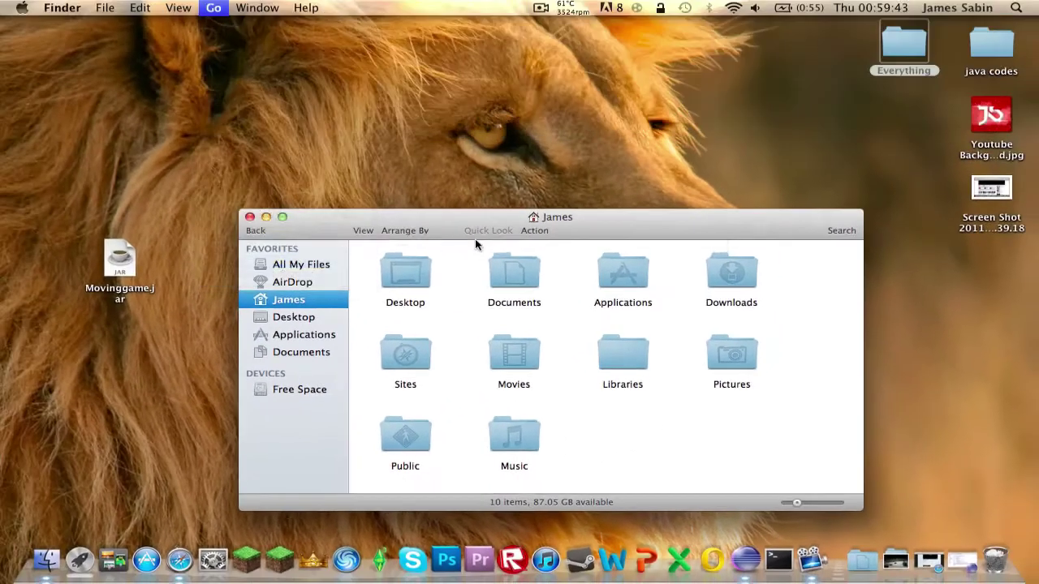
pyautogui.click(673, 311)
pyautogui.doubleClick(489, 278)
pyautogui.scroll(-5, 487, 382)
pyautogui.click(507, 334)
pyautogui.doubleClick(519, 260)
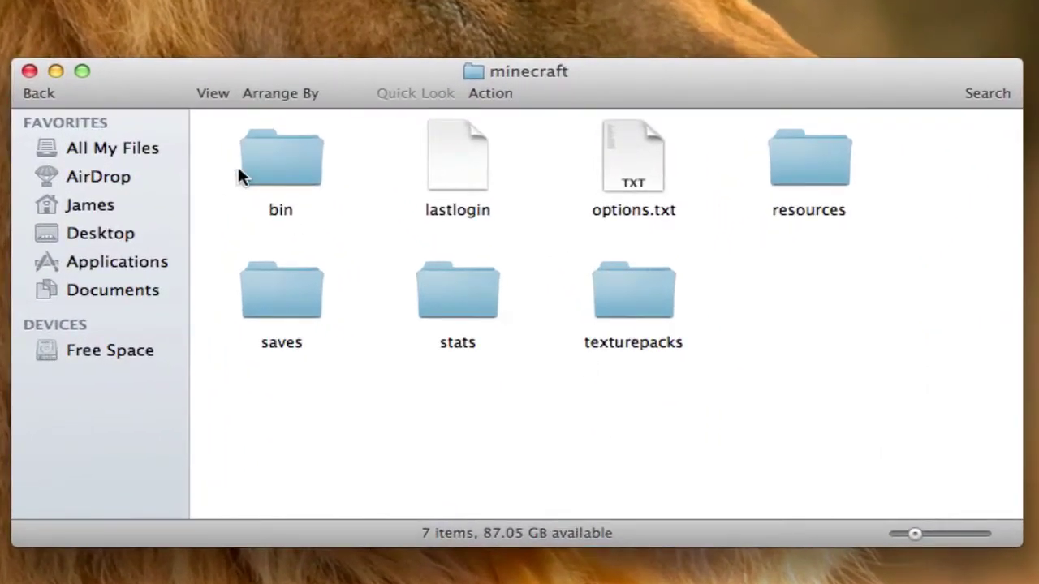
pyautogui.doubleClick(284, 159)
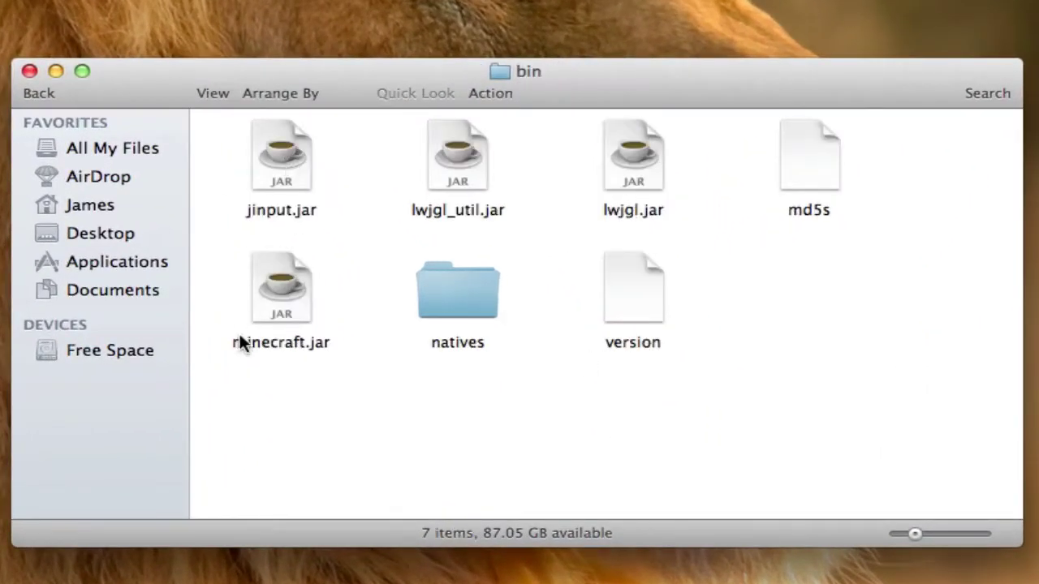
pyautogui.rightClick(265, 292)
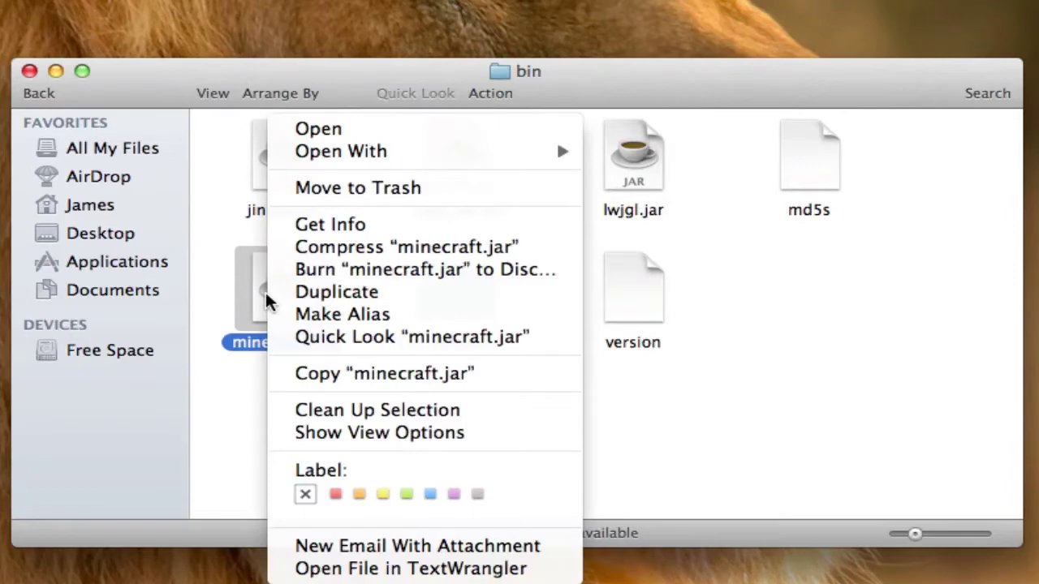
pyautogui.moveTo(347, 154)
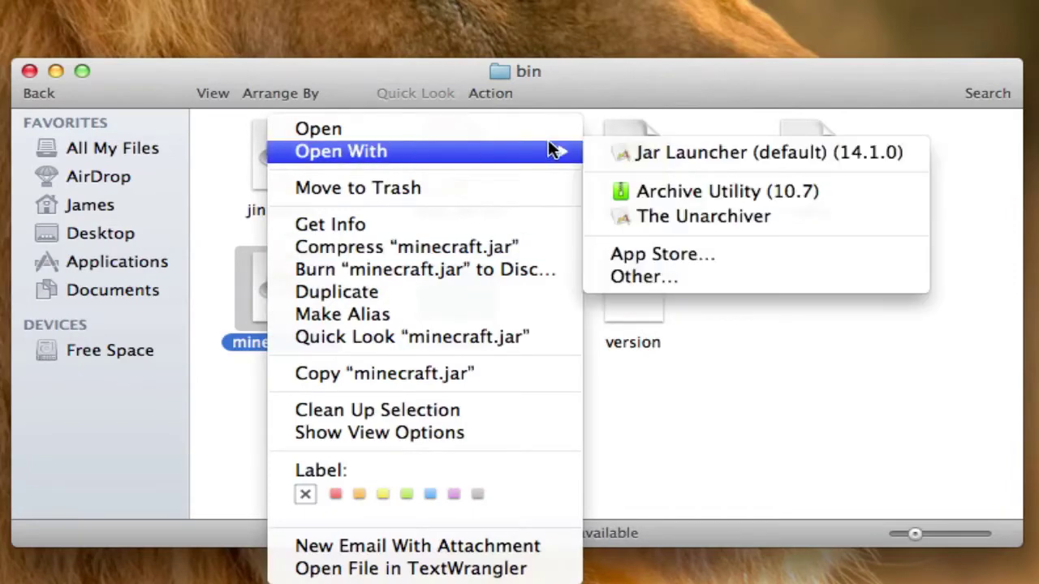
# Step: Extract minecraft.jar with The Unarchiver and rename the original to 1minecraft.jar
pyautogui.click(701, 217)
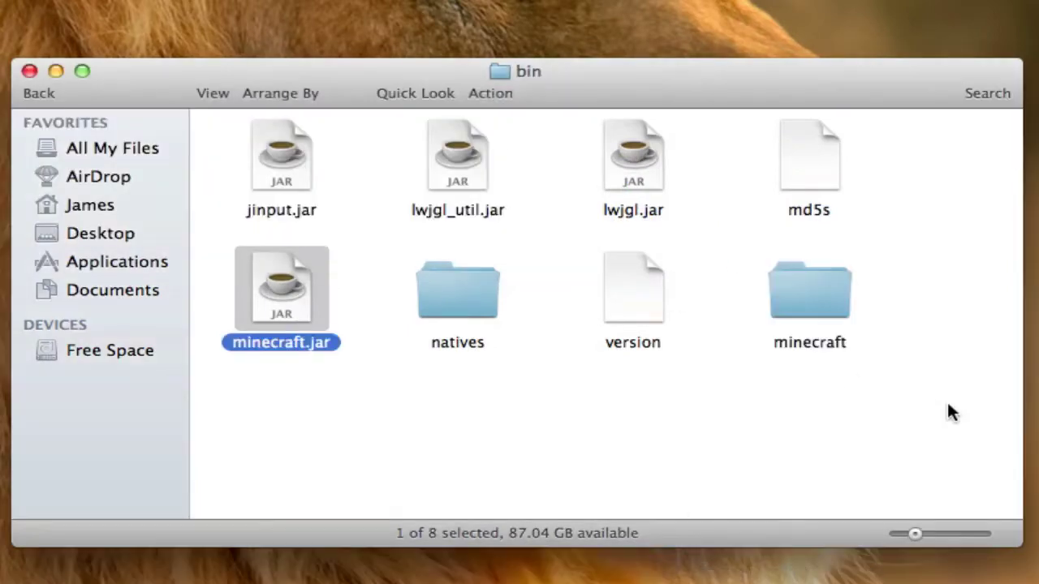
pyautogui.click(321, 307)
pyautogui.click(238, 349)
pyautogui.press('Return')
pyautogui.press('Up')
pyautogui.write('1')
pyautogui.press('Return')
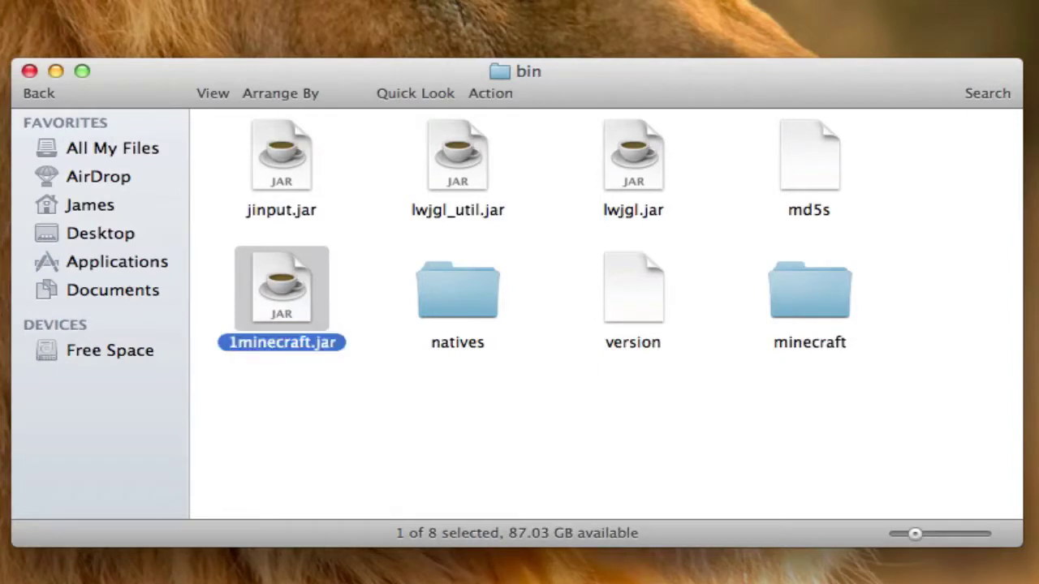
pyautogui.click(388, 383)
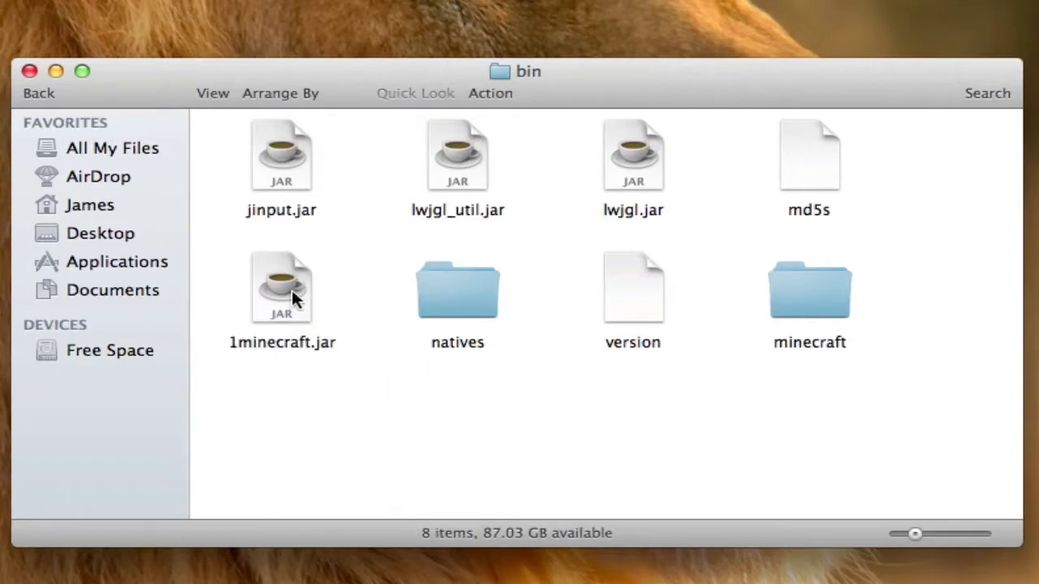
# Step: Rename the extracted minecraft folder to minecraft.jar, accept the extension, and open it
pyautogui.click(816, 341)
pyautogui.press('Return')
pyautogui.click(848, 342)
pyautogui.write('.jar')
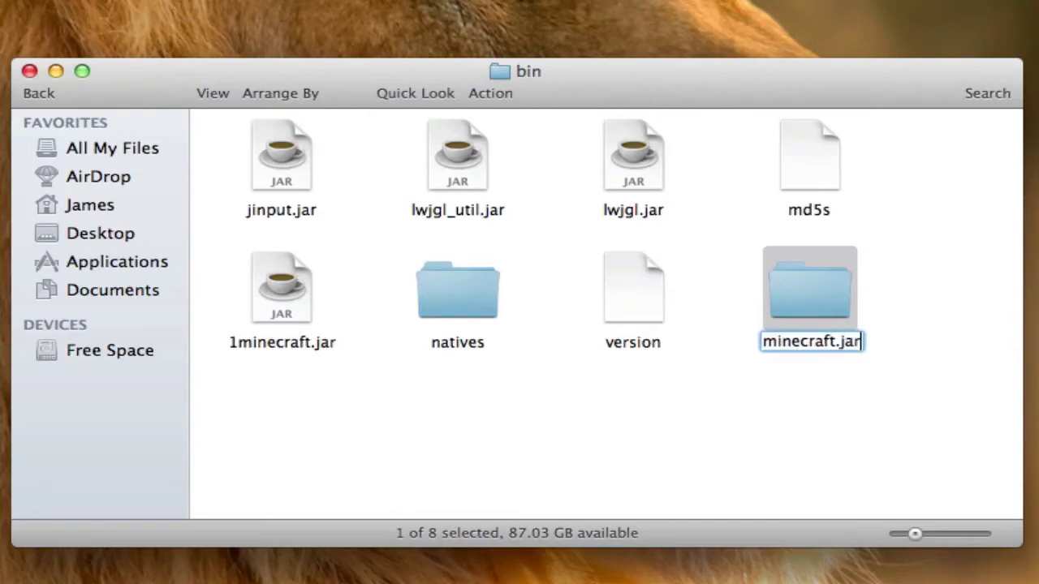
pyautogui.press('Return')
pyautogui.click(659, 67)
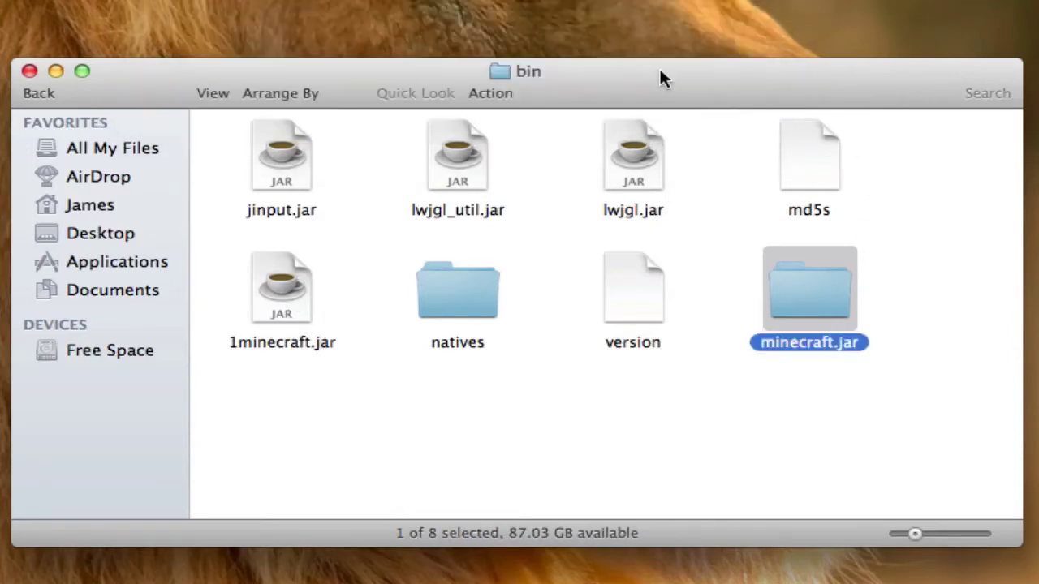
pyautogui.doubleClick(812, 266)
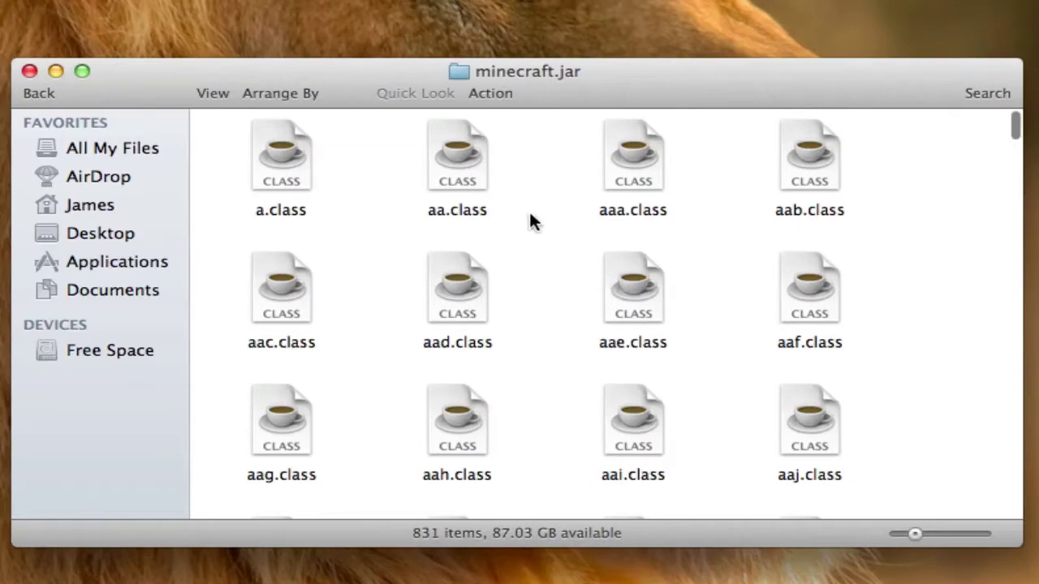
# Step: Arrange the extracted minecraft.jar folder's contents by kind
pyautogui.rightClick(529, 213)
pyautogui.moveTo(570, 373)
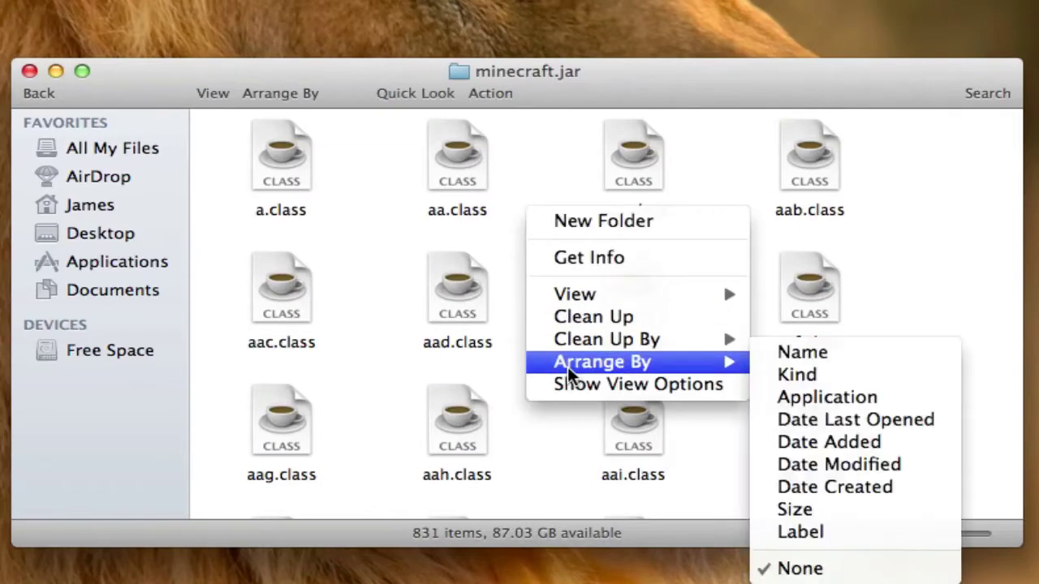
pyautogui.click(816, 373)
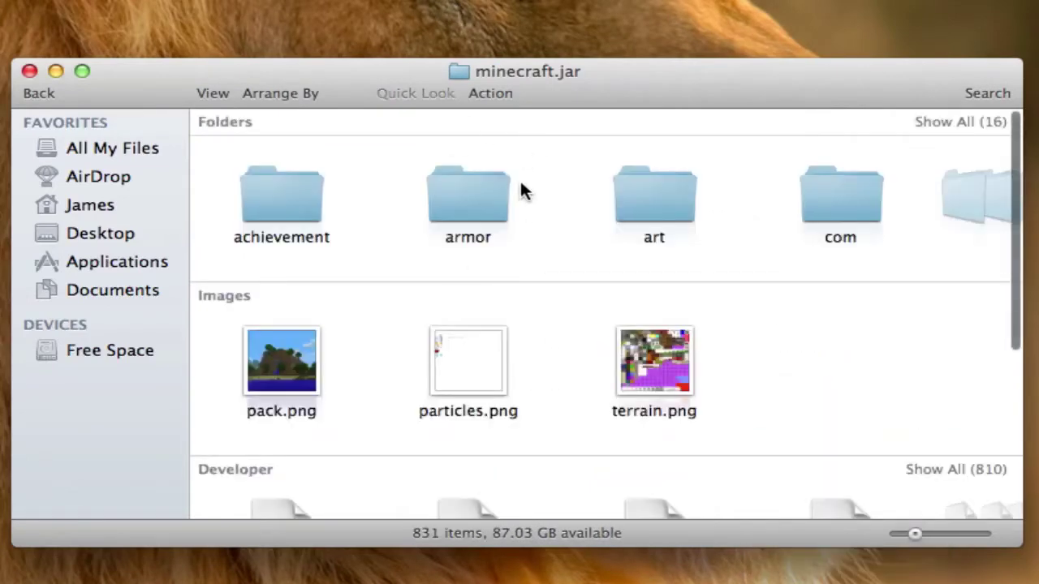
# Step: Move the META-INF folder in minecraft.jar to the Trash
pyautogui.hscroll(6, 521, 186)
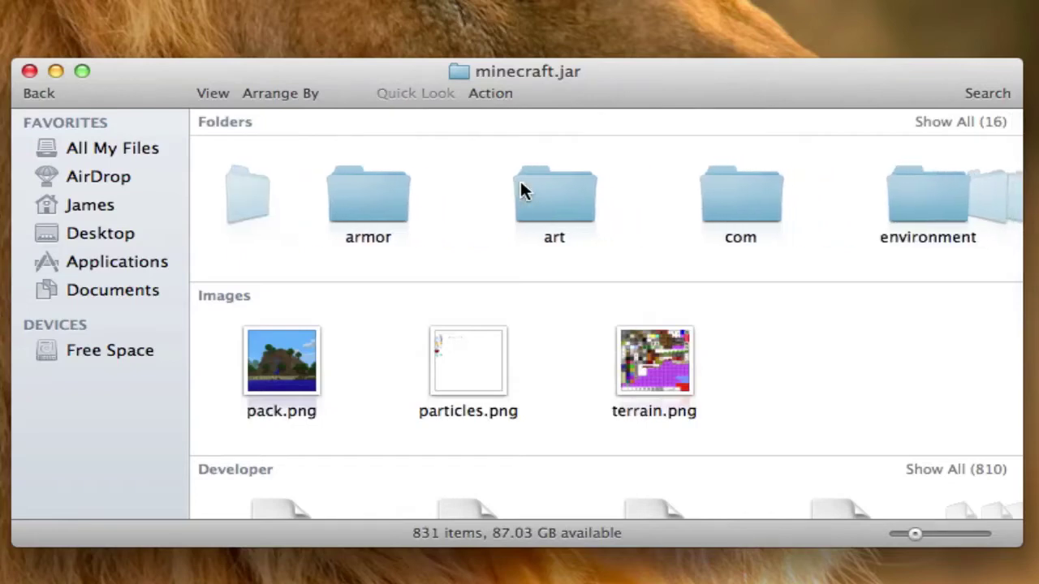
pyautogui.hscroll(6, 521, 191)
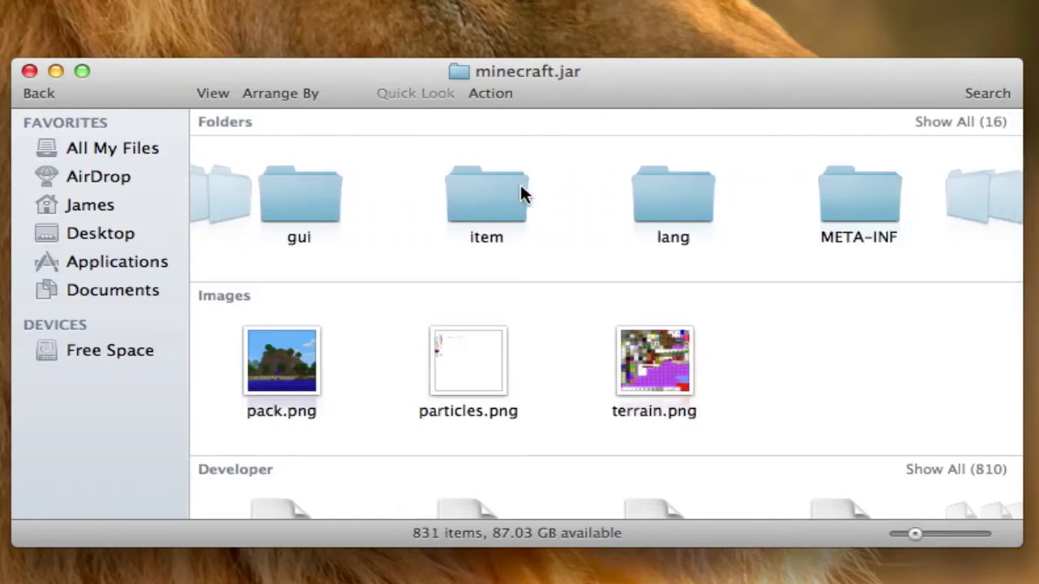
pyautogui.rightClick(667, 200)
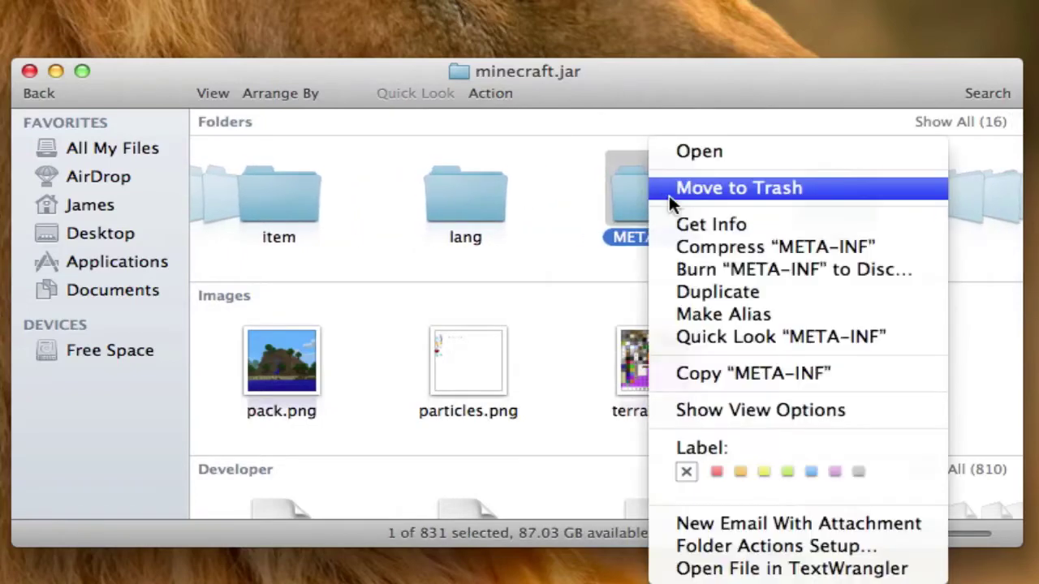
pyautogui.click(685, 185)
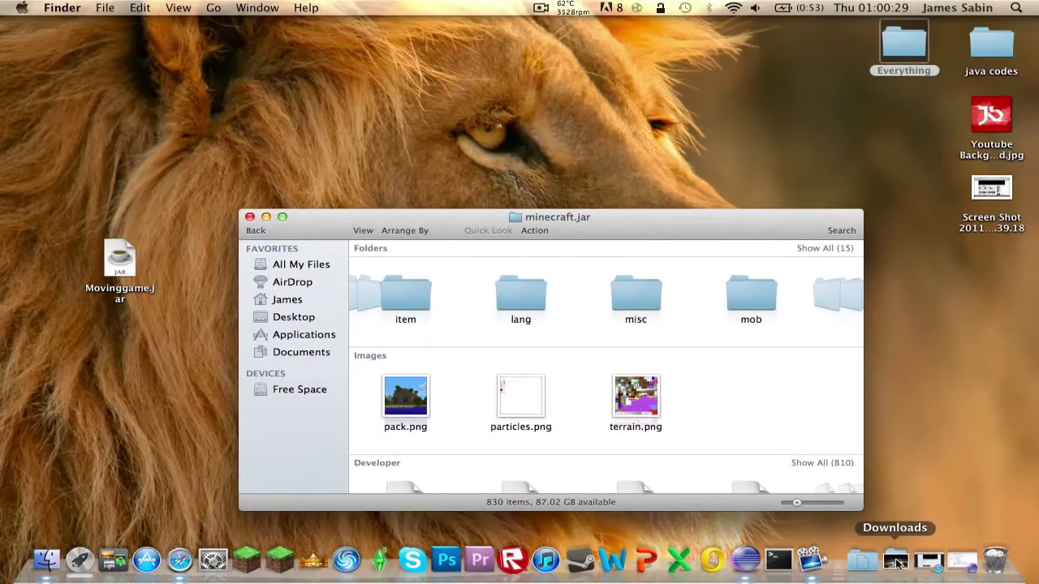
# Step: Move AudioMod, Vehicles 1, turbomodelthingy-v2, ModLoaderMp 1 and ModLoader from Downloads to the desktop
pyautogui.click(894, 560)
pyautogui.moveTo(897, 434); pyautogui.dragTo(544, 153)
pyautogui.click(894, 560)
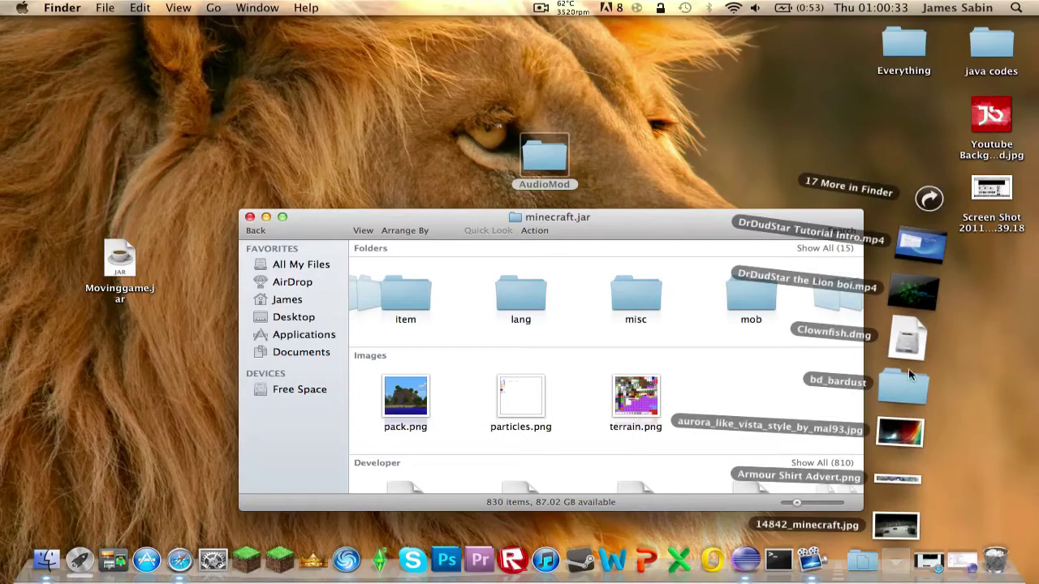
pyautogui.click(674, 299)
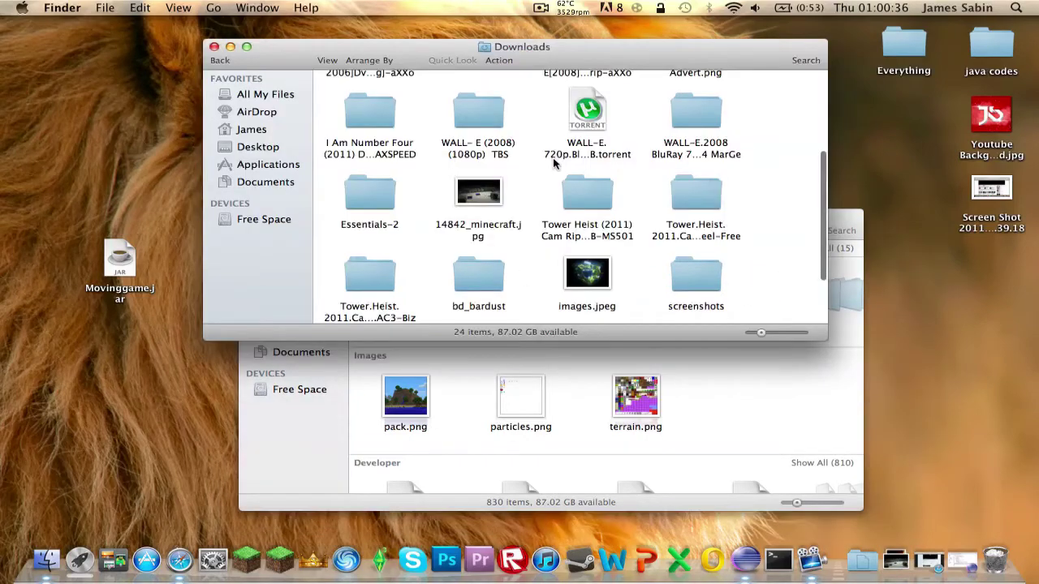
pyautogui.scroll(-5, 689, 260)
pyautogui.moveTo(682, 279); pyautogui.dragTo(866, 161)
pyautogui.moveTo(583, 280); pyautogui.dragTo(940, 285)
pyautogui.moveTo(478, 285); pyautogui.dragTo(920, 375)
pyautogui.moveTo(390, 293); pyautogui.dragTo(919, 361)
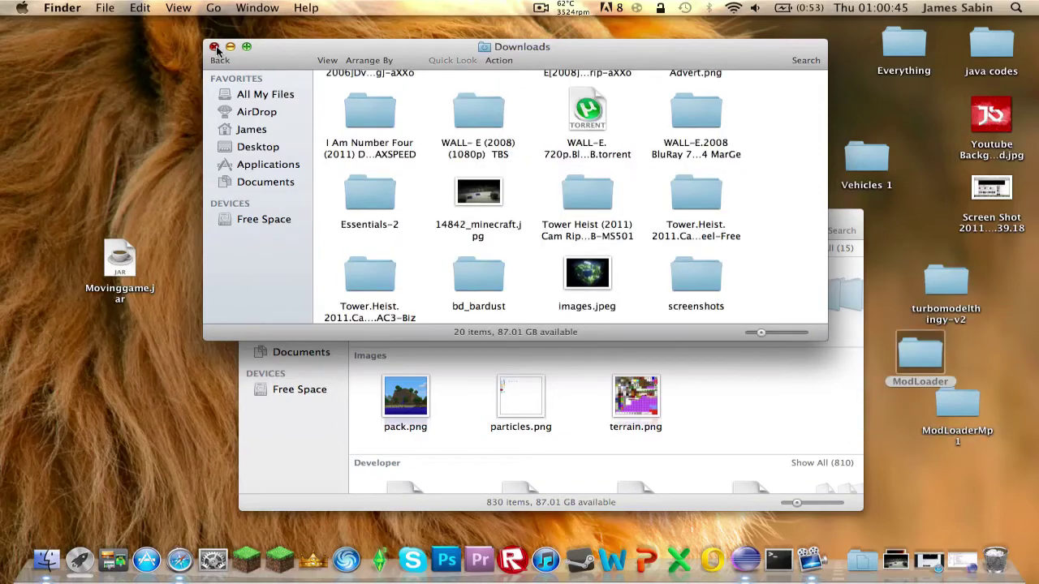
# Step: Close Downloads, open the ModLoader desktop folder and select its class files
pyautogui.click(214, 47)
pyautogui.moveTo(608, 231); pyautogui.dragTo(560, 225)
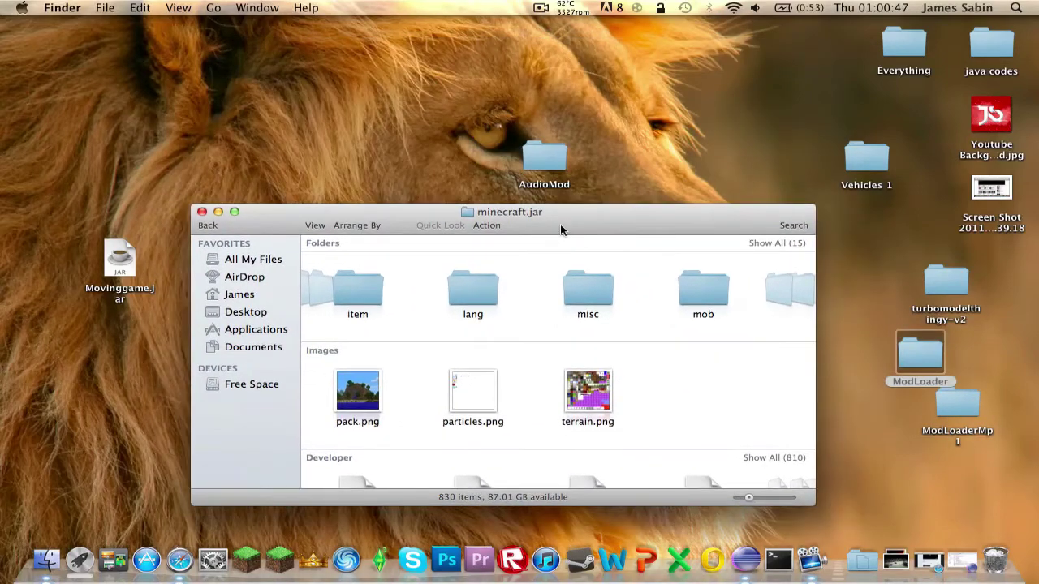
pyautogui.click(919, 357)
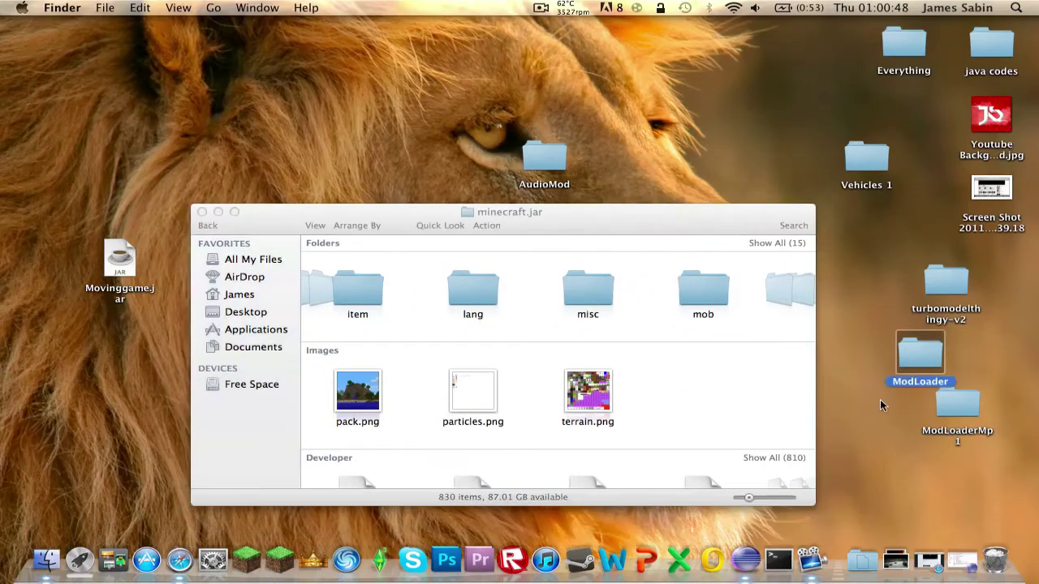
pyautogui.doubleClick(899, 361)
pyautogui.moveTo(323, 269); pyautogui.dragTo(731, 503)
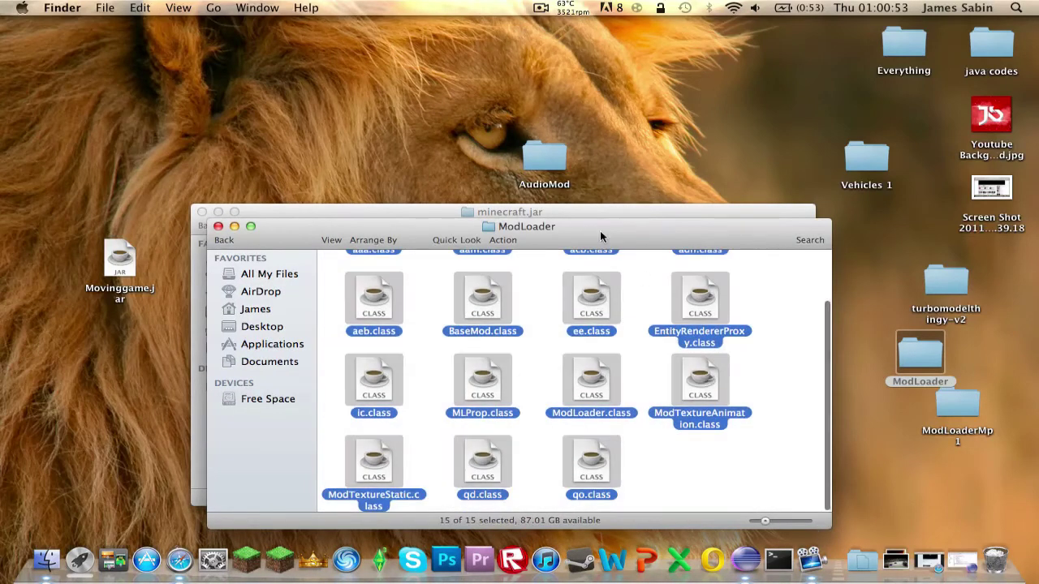
# Step: Paste the ModLoader class files into minecraft.jar, replacing duplicates, then close the ModLoader window
pyautogui.click(582, 213)
pyautogui.press('super+alt+v')
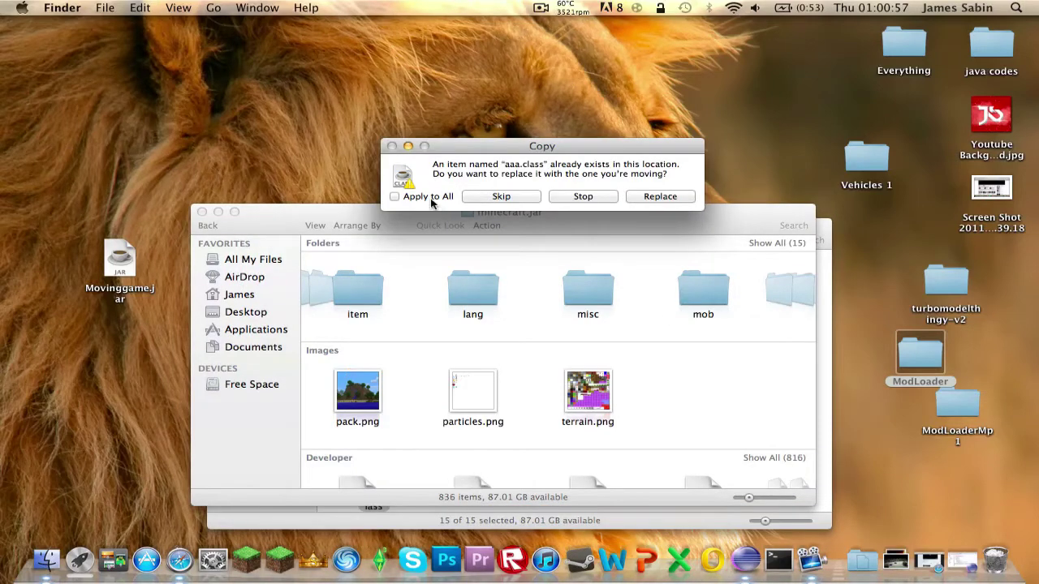
pyautogui.click(660, 197)
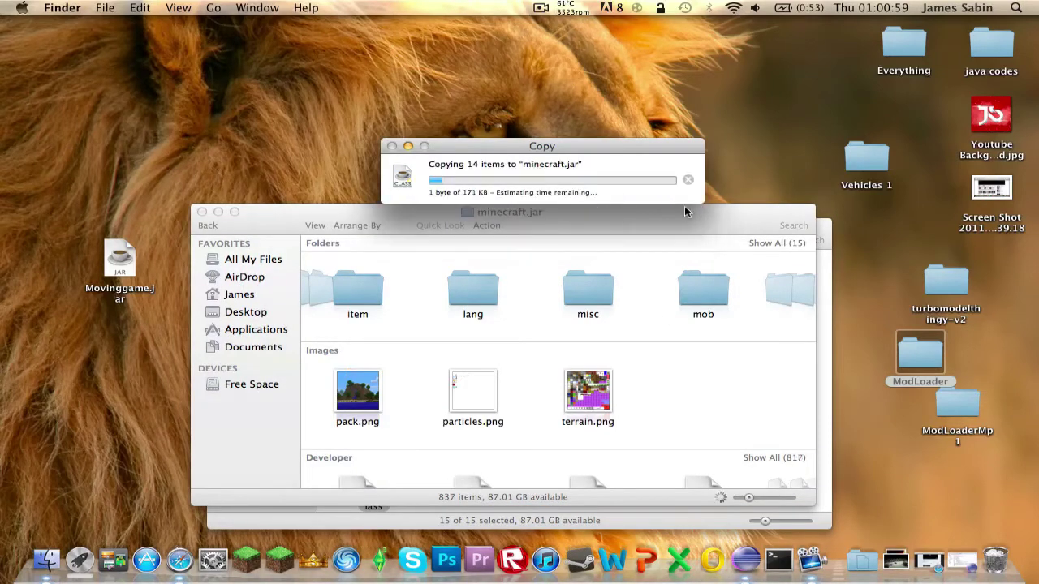
pyautogui.click(646, 520)
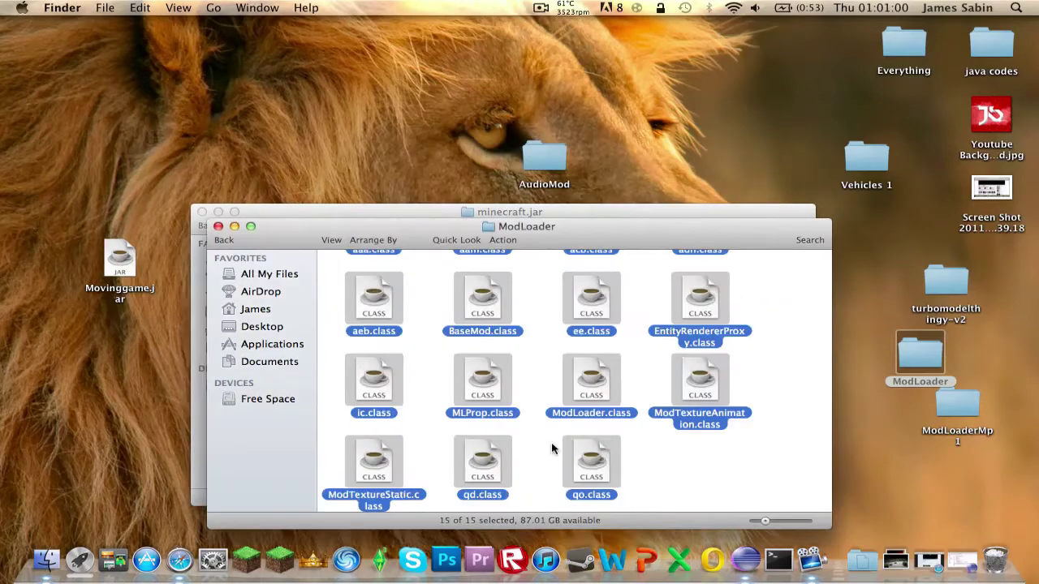
pyautogui.click(217, 227)
pyautogui.moveTo(930, 361); pyautogui.dragTo(890, 342)
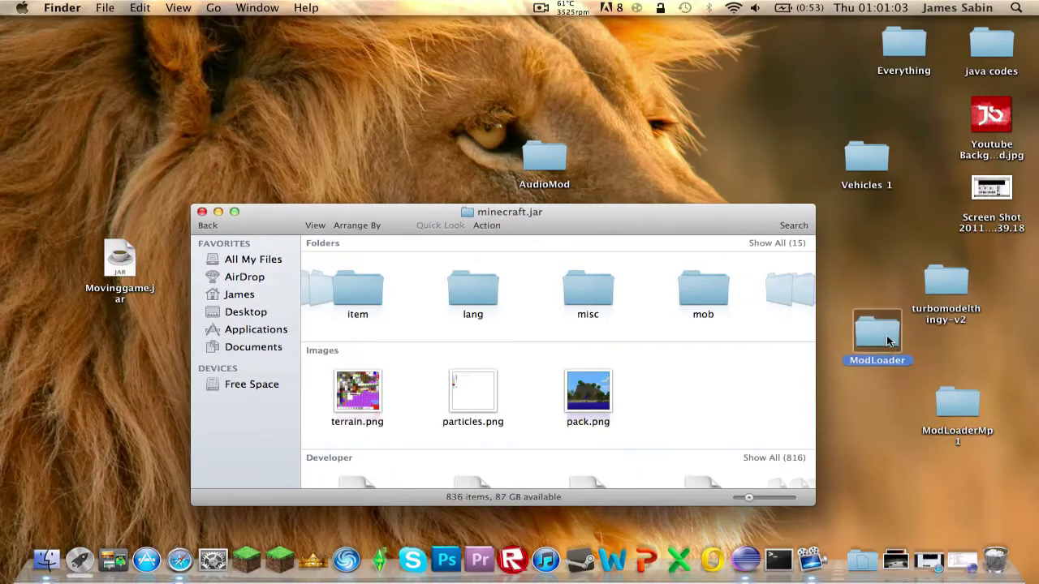
# Step: Copy AudioMod's ibxm folder and oe.class into minecraft.jar, replacing the existing oe.class
pyautogui.doubleClick(542, 159)
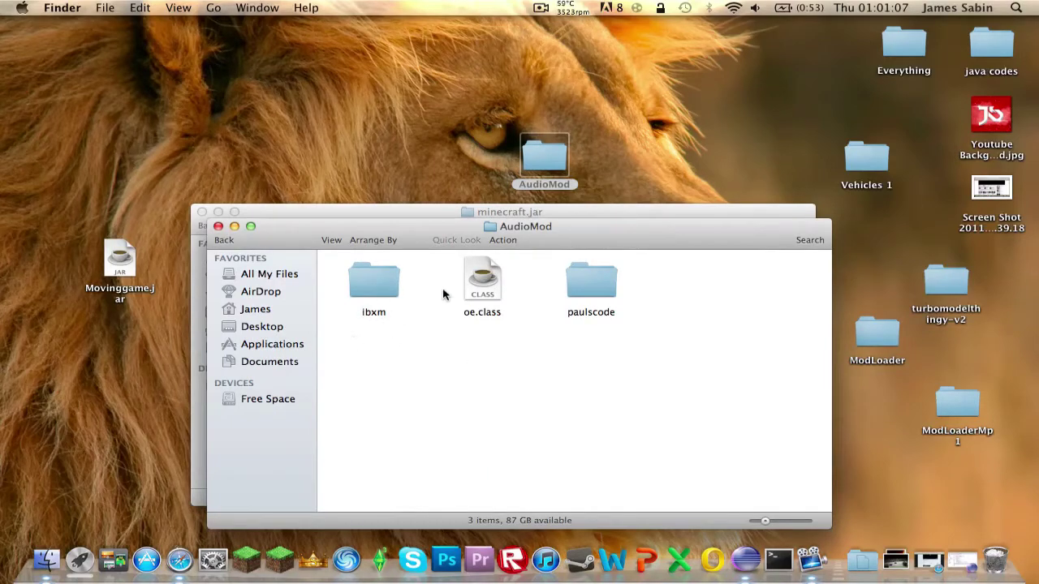
pyautogui.moveTo(581, 243); pyautogui.dragTo(598, 418)
pyautogui.hscroll(-5, 471, 302)
pyautogui.hscroll(-2, 534, 308)
pyautogui.hscroll(8, 534, 308)
pyautogui.hscroll(-2, 534, 308)
pyautogui.scroll(-1, 534, 308)
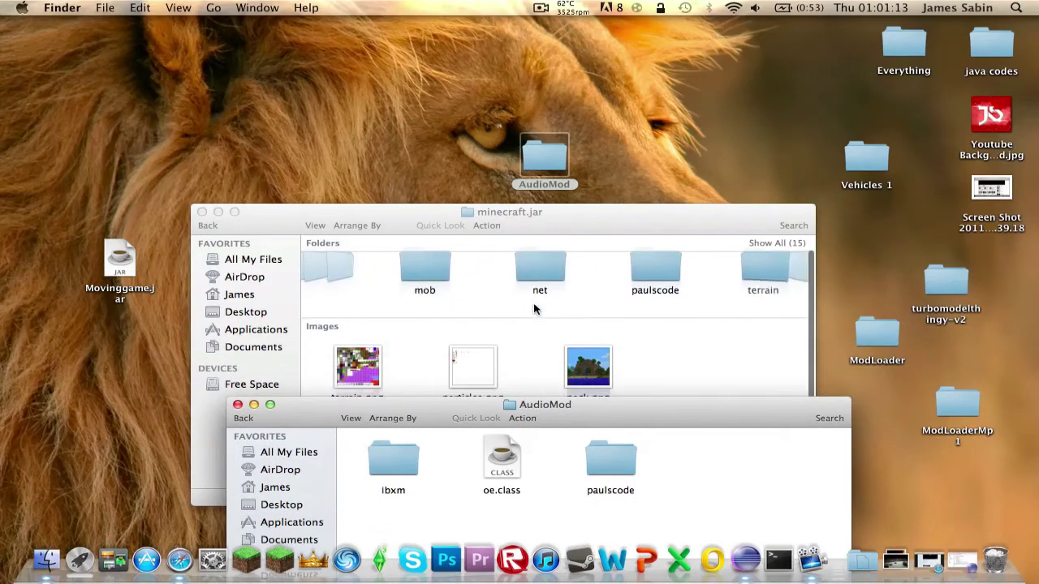
pyautogui.moveTo(367, 509); pyautogui.dragTo(557, 459)
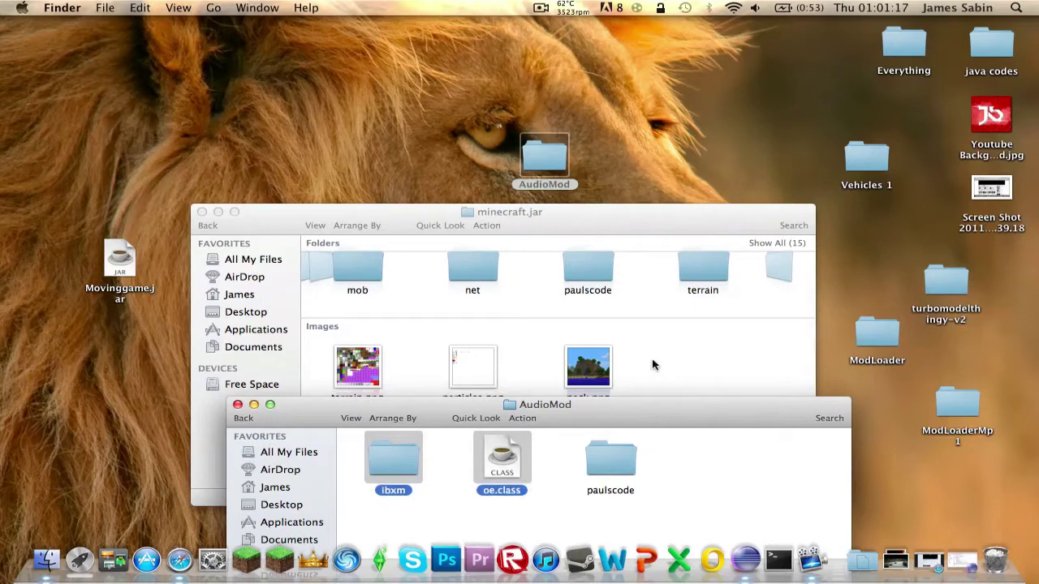
pyautogui.moveTo(653, 365); pyautogui.dragTo(668, 343)
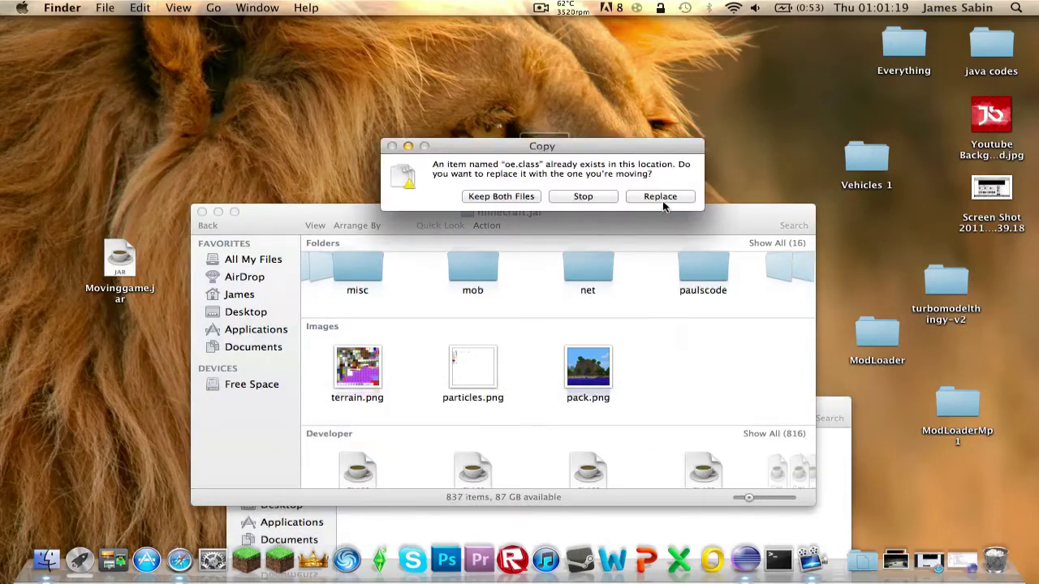
pyautogui.click(660, 198)
# Step: Open paulscode/sound/codecs in both AudioMod and minecraft.jar to add CodecIBXM.class
pyautogui.click(797, 505)
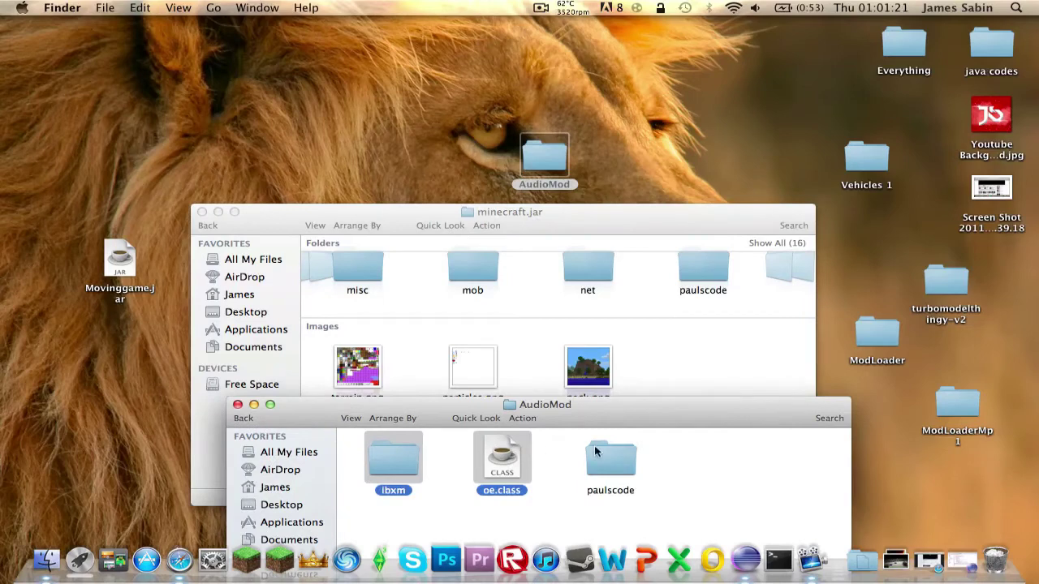
pyautogui.doubleClick(595, 452)
pyautogui.doubleClick(394, 460)
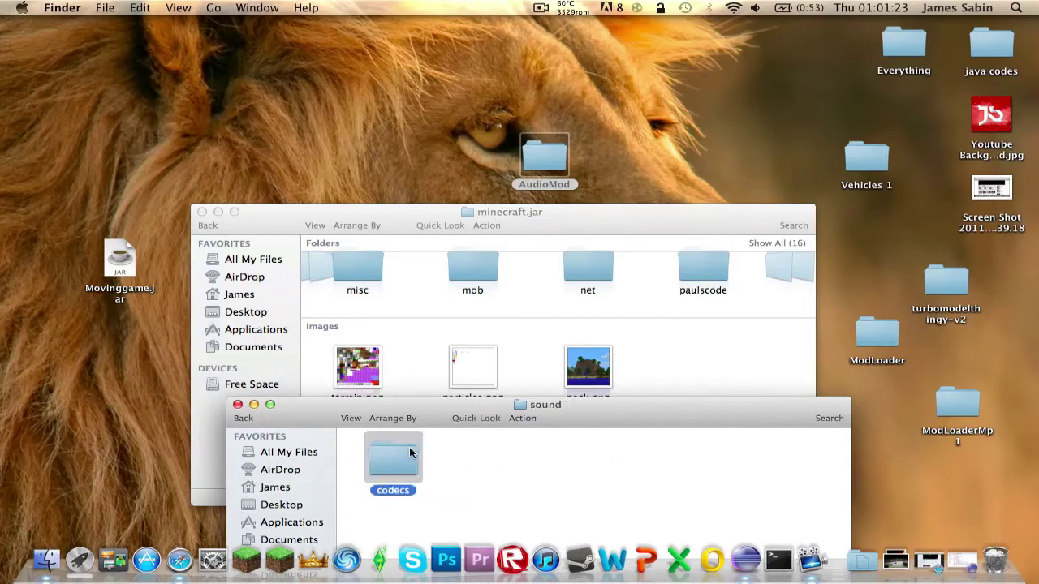
pyautogui.doubleClick(409, 453)
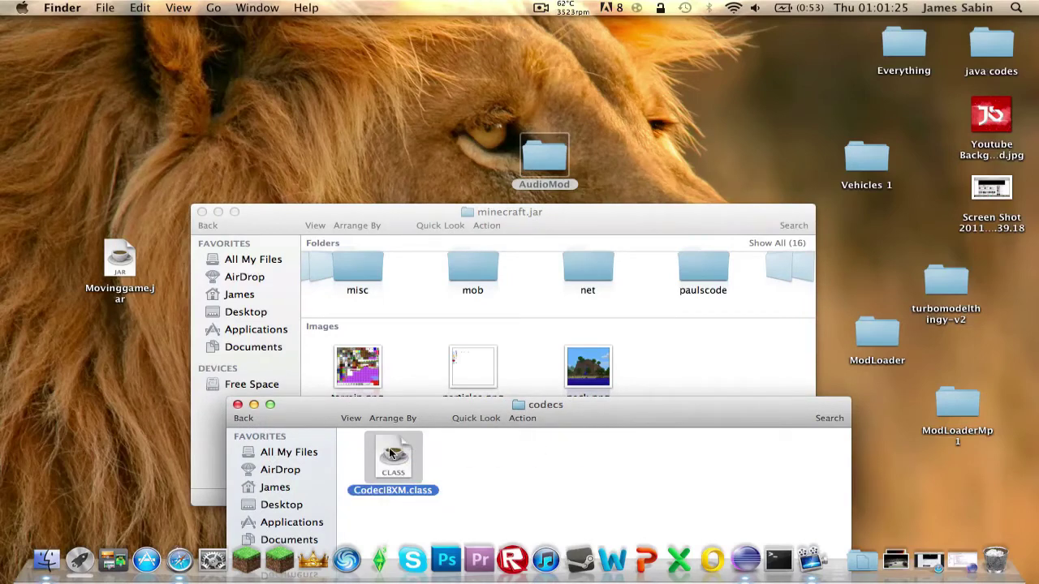
pyautogui.click(719, 349)
pyautogui.doubleClick(695, 262)
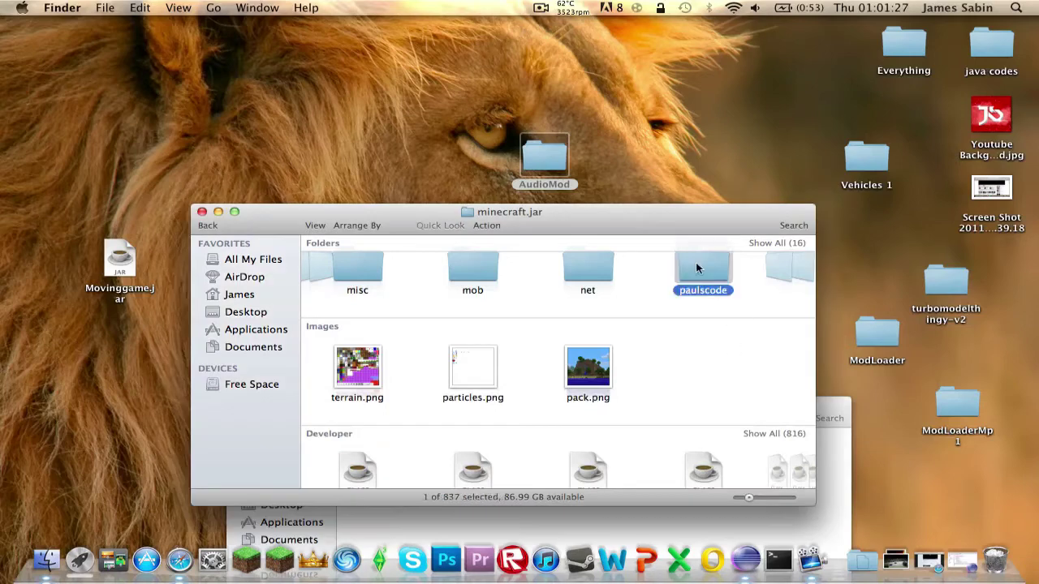
pyautogui.doubleClick(365, 272)
pyautogui.doubleClick(465, 258)
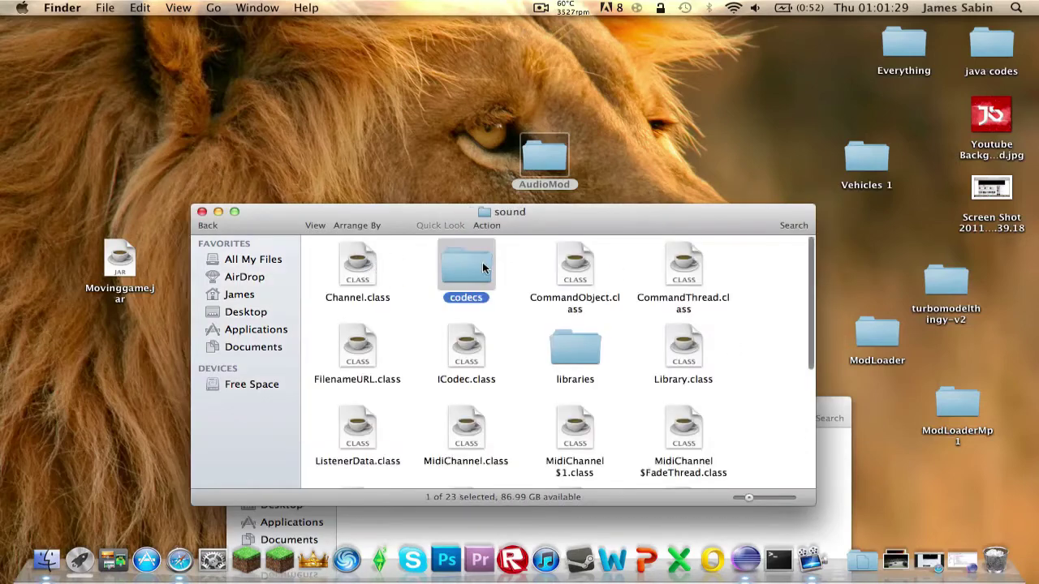
# Step: Return the minecraft.jar window to its top level and close the AudioMod codecs window
pyautogui.click(205, 227)
pyautogui.click(204, 226)
pyautogui.click(204, 226)
pyautogui.click(204, 226)
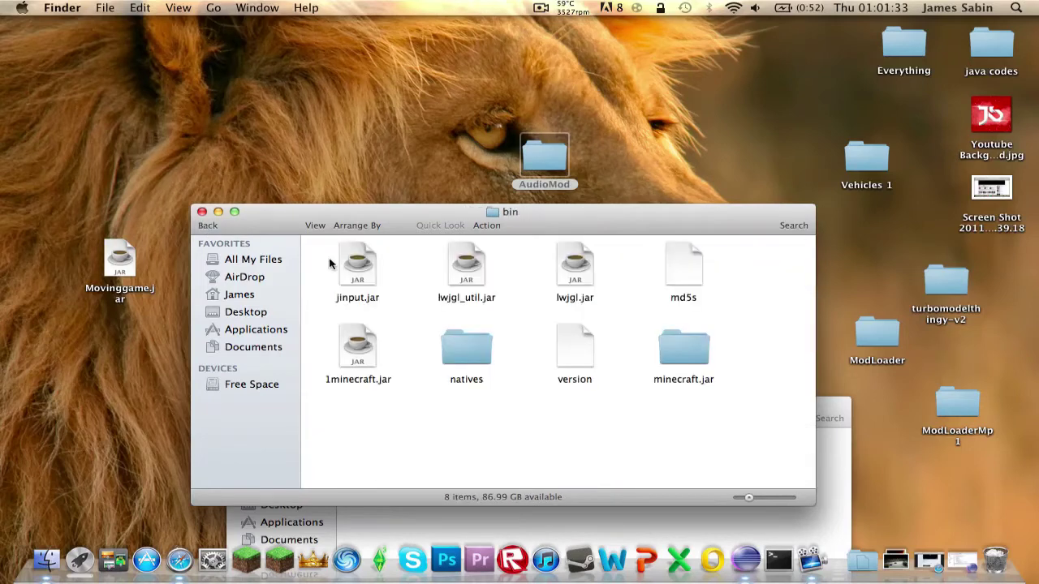
pyautogui.doubleClick(686, 357)
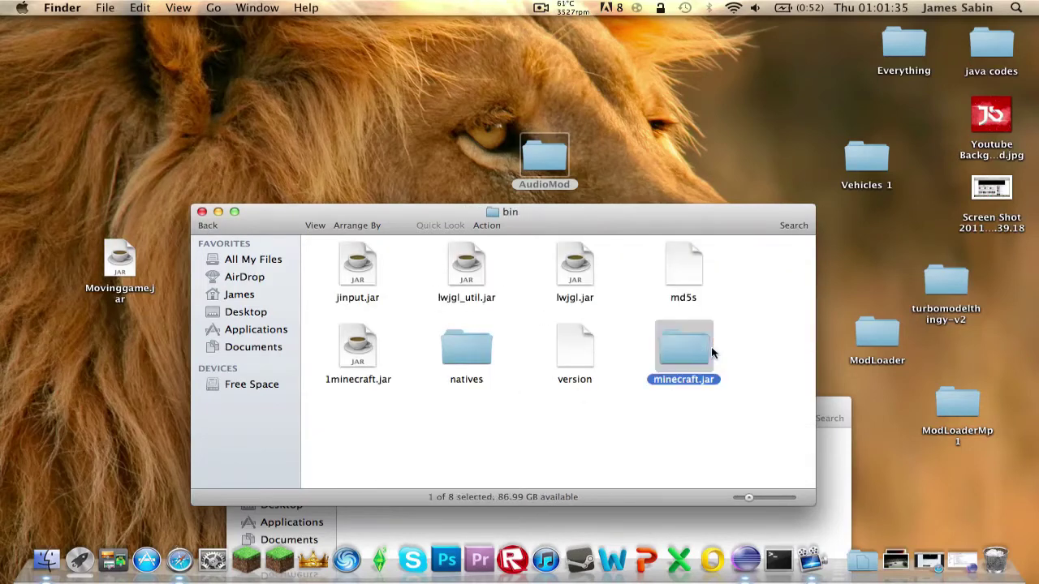
pyautogui.press('super+grave')
pyautogui.click(236, 406)
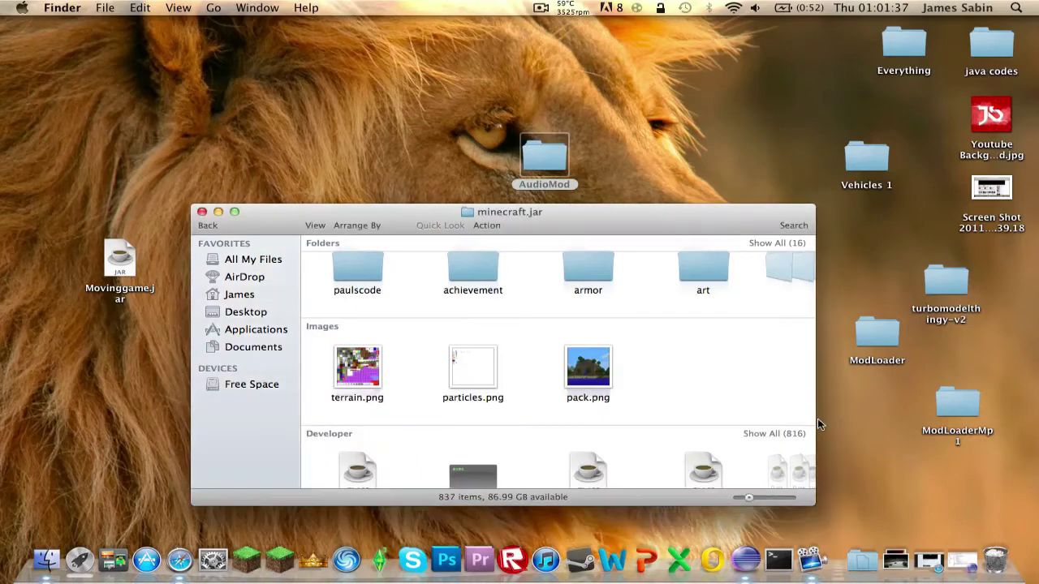
# Step: Copy all eight ModLoaderMp 1 class files into minecraft.jar, replacing duplicates
pyautogui.moveTo(978, 394); pyautogui.dragTo(866, 232)
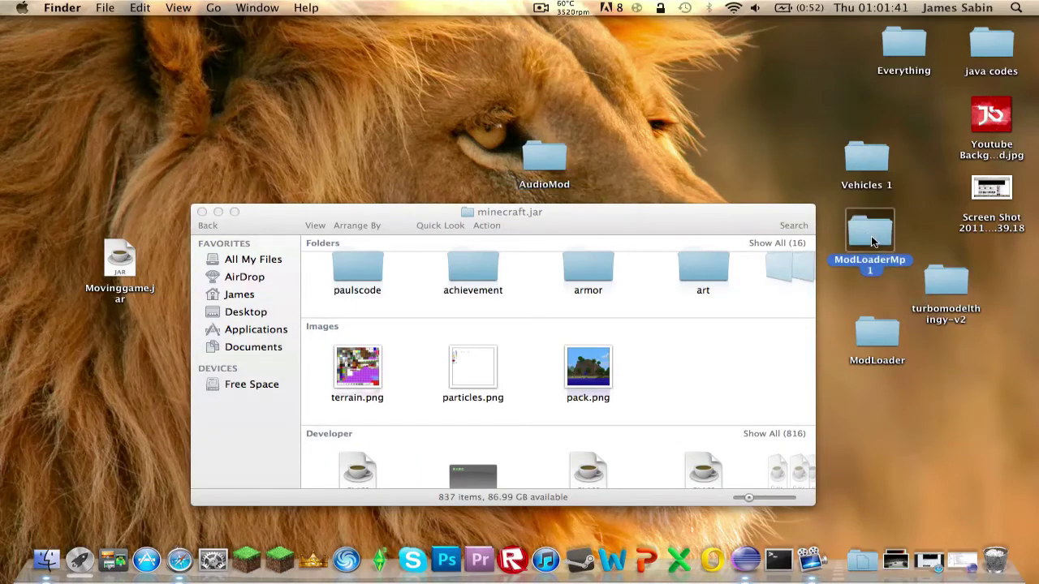
pyautogui.doubleClick(875, 243)
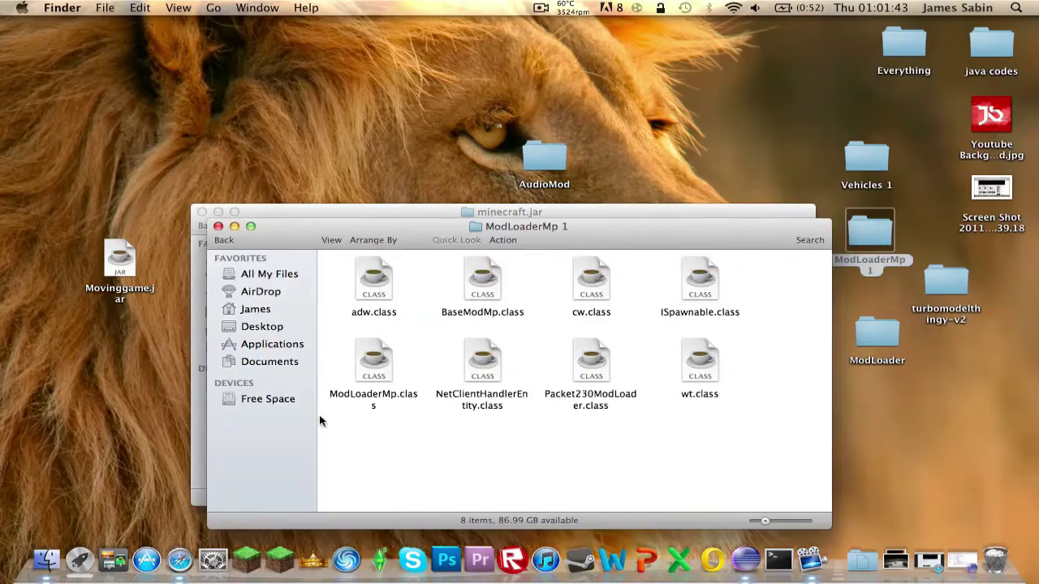
pyautogui.moveTo(331, 429); pyautogui.dragTo(832, 255)
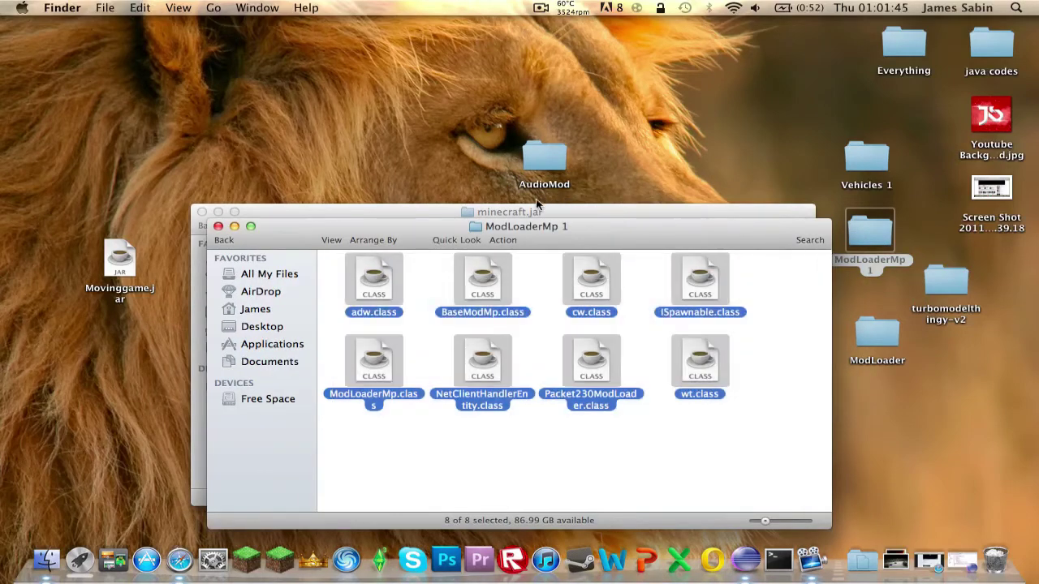
pyautogui.click(537, 210)
pyautogui.press('super+v')
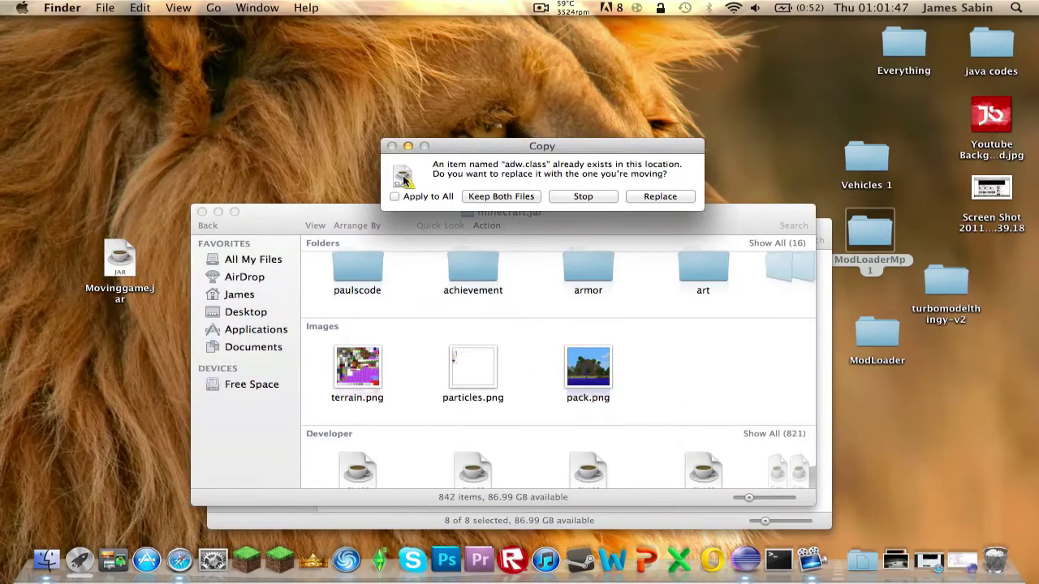
pyautogui.click(659, 196)
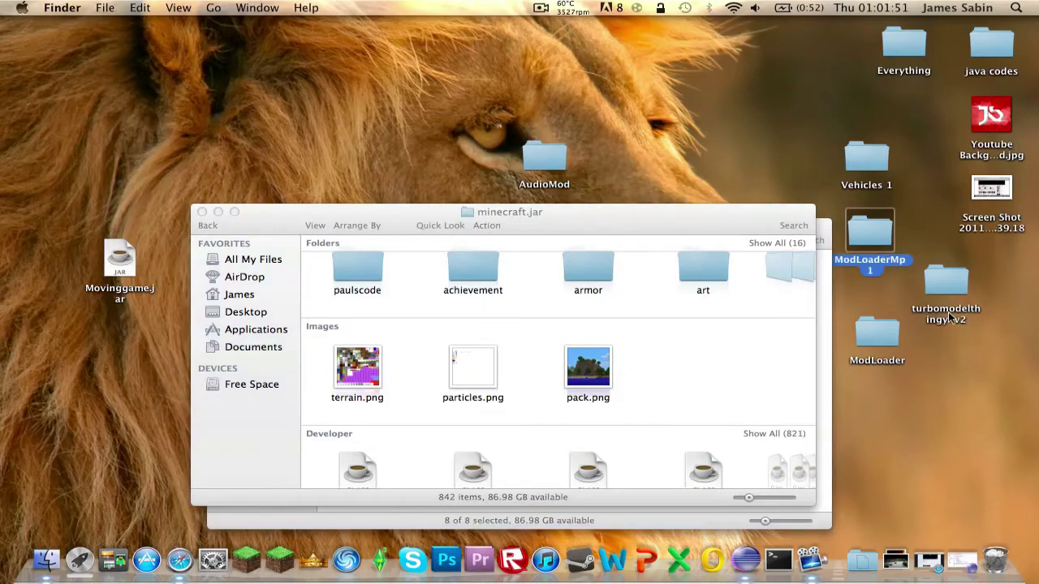
# Step: Open turbomodelthingy-v2 and select all 15 of its class files
pyautogui.doubleClick(947, 312)
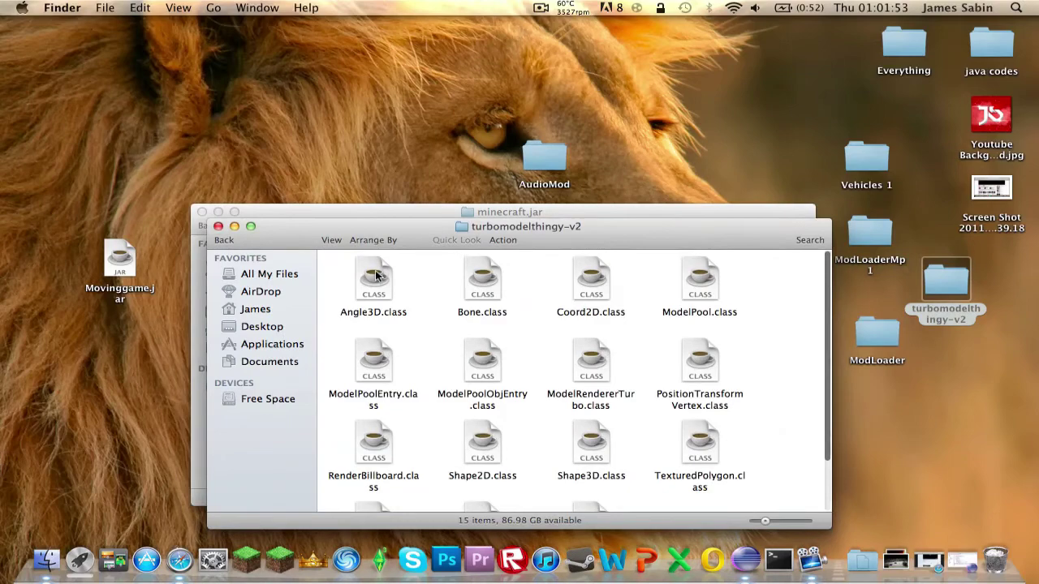
pyautogui.scroll(-2, 376, 276)
pyautogui.scroll(2, 349, 268)
pyautogui.moveTo(320, 255); pyautogui.dragTo(754, 507)
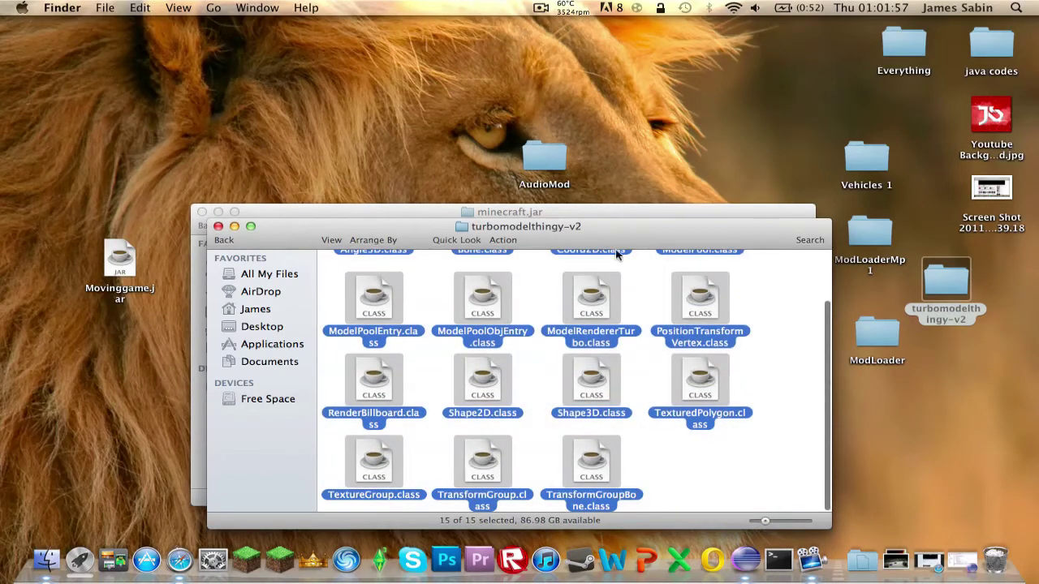
pyautogui.click(543, 211)
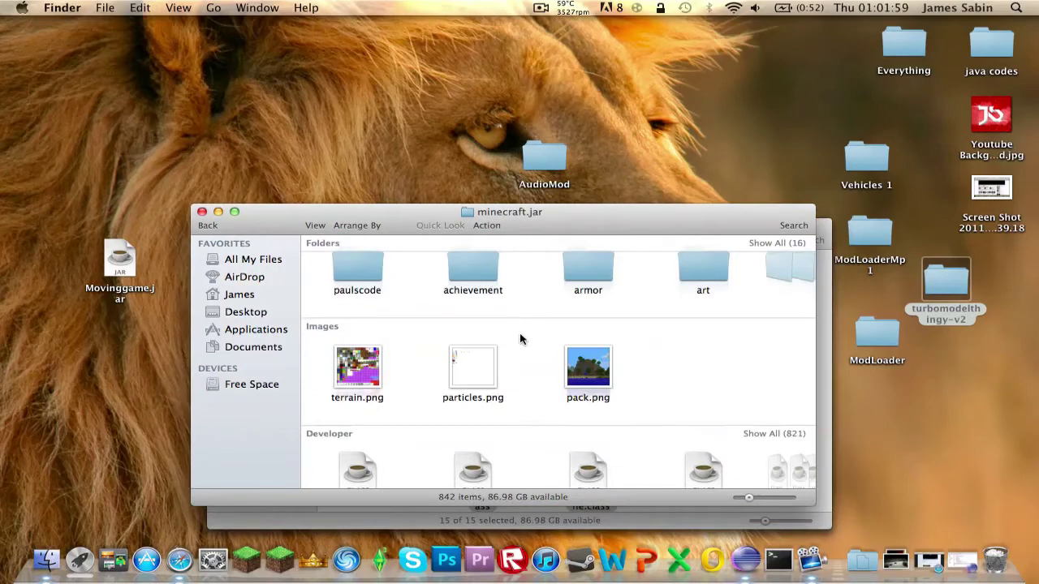
# Step: In Vehicles 1's jar files folder, select everything except the item and gui folders
pyautogui.doubleClick(872, 156)
pyautogui.moveTo(462, 231); pyautogui.dragTo(642, 88)
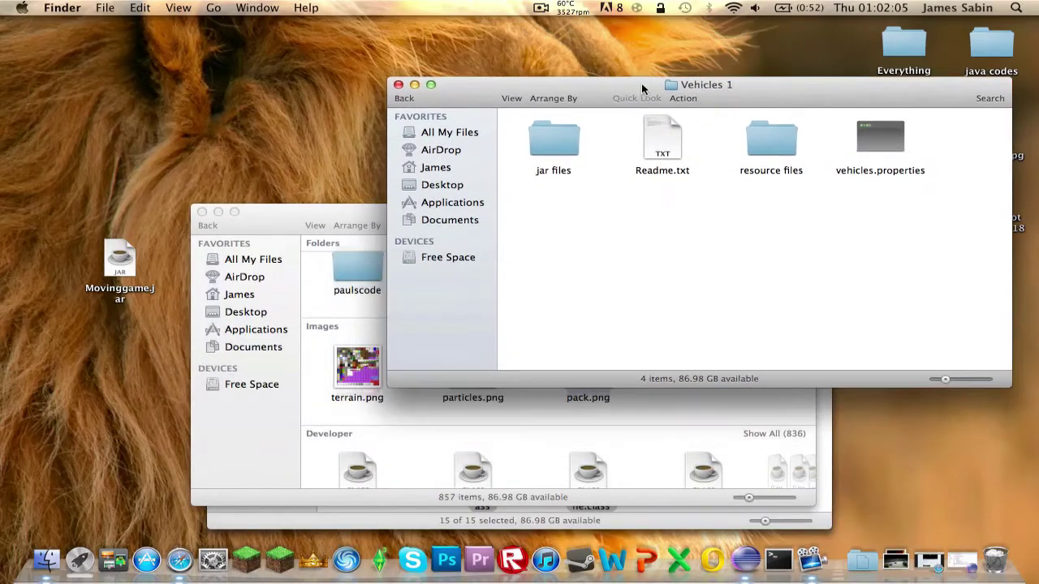
pyautogui.doubleClick(554, 142)
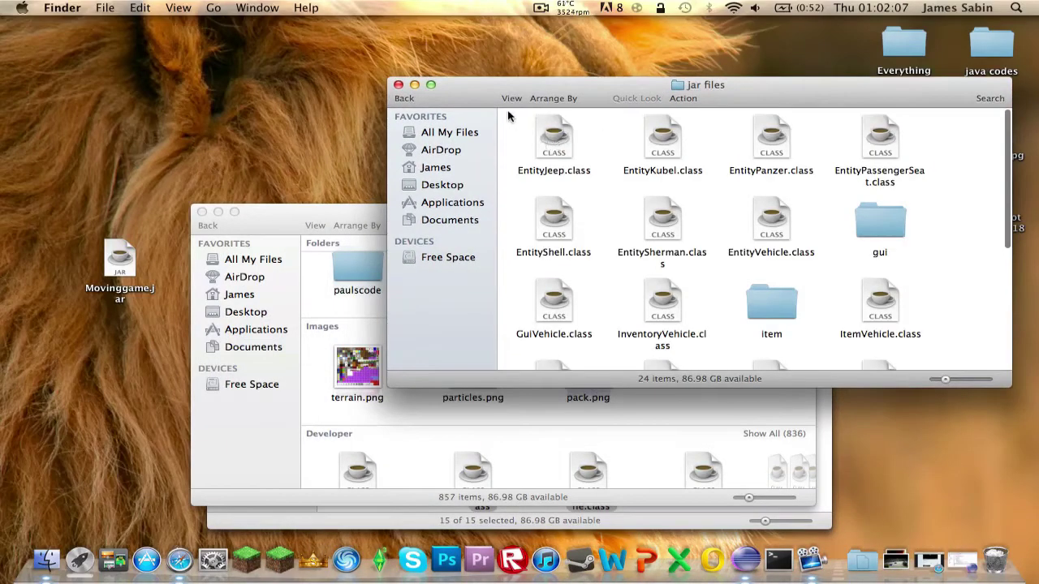
pyautogui.rightClick(513, 130)
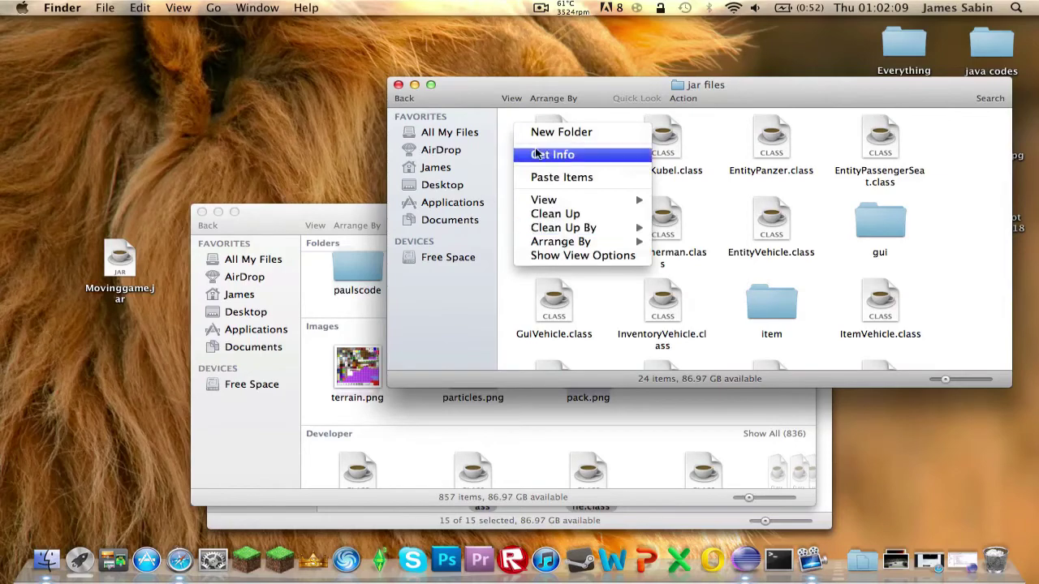
pyautogui.click(507, 131)
pyautogui.scroll(-5, 552, 138)
pyautogui.scroll(3, 584, 142)
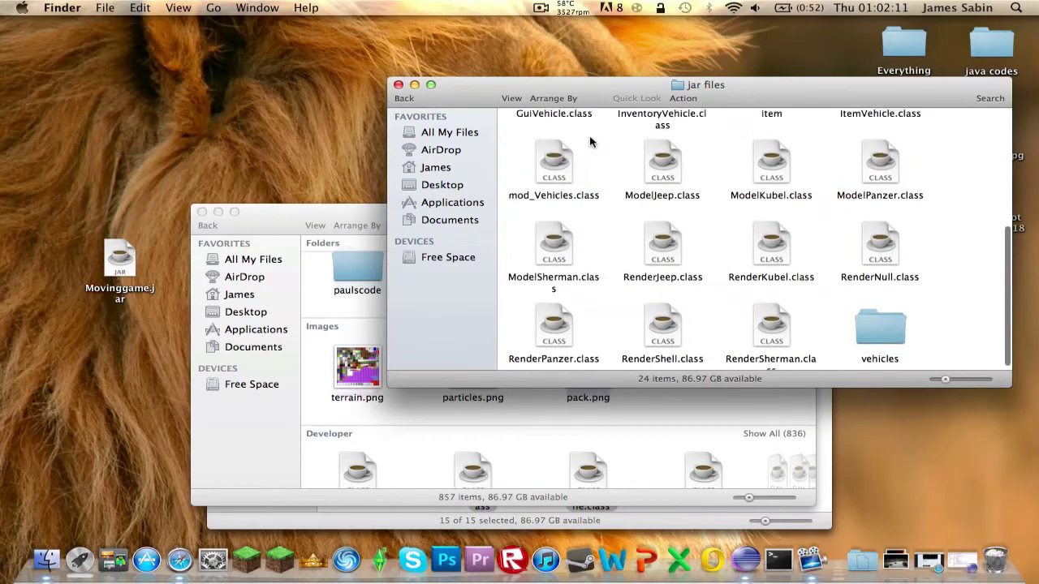
pyautogui.scroll(3, 568, 130)
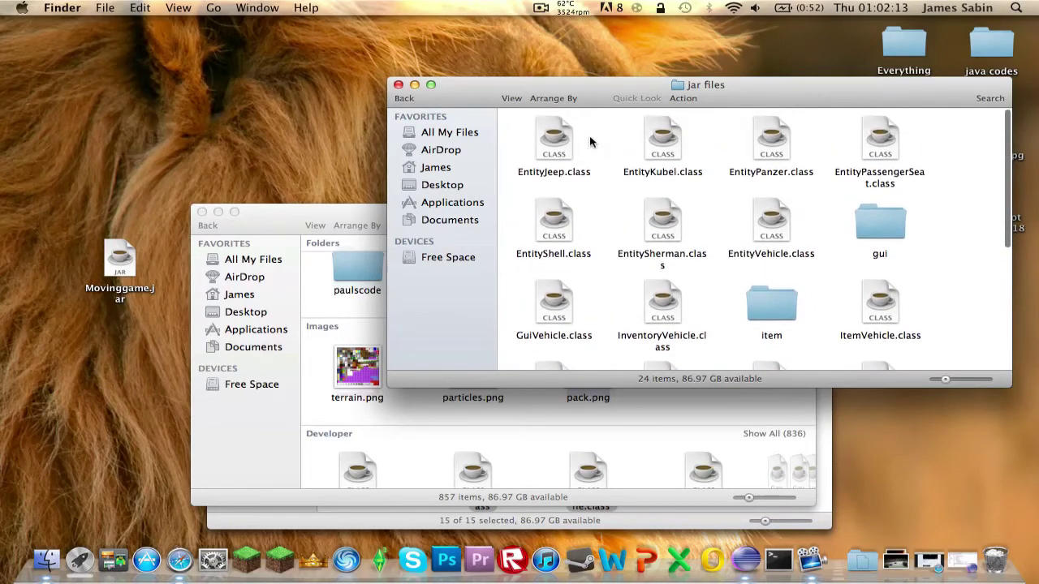
pyautogui.moveTo(508, 114); pyautogui.dragTo(982, 426)
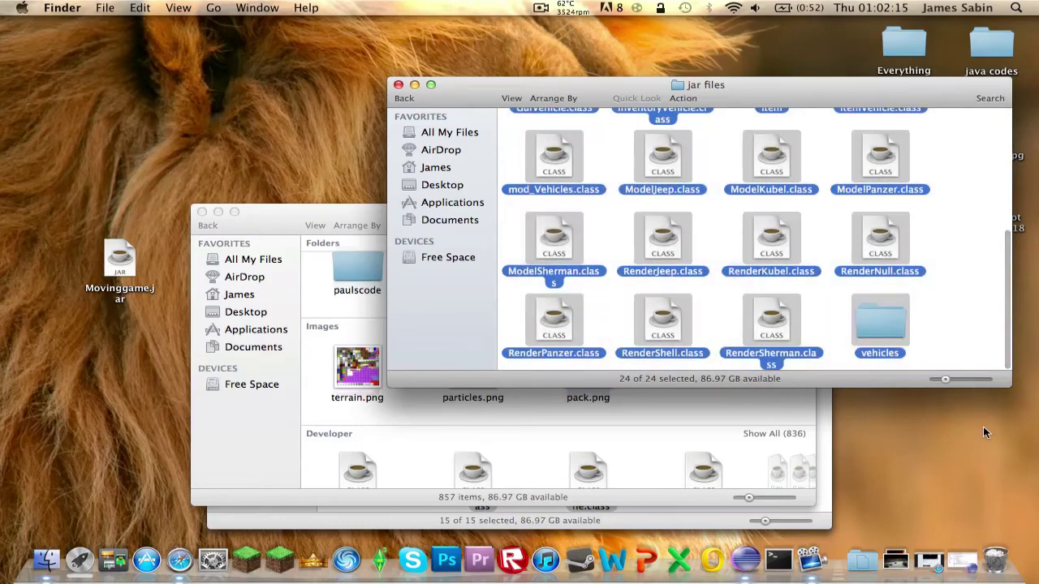
pyautogui.scroll(2, 883, 259)
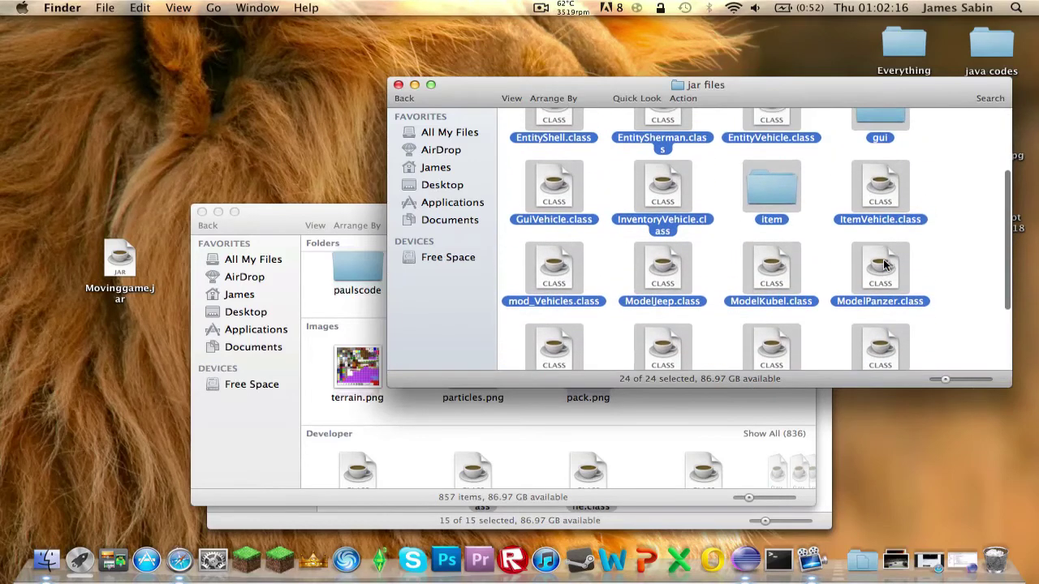
pyautogui.keyDown('super'); pyautogui.click(766, 185); pyautogui.keyUp('super')
pyautogui.keyDown('super'); pyautogui.click(899, 124); pyautogui.keyUp('super')
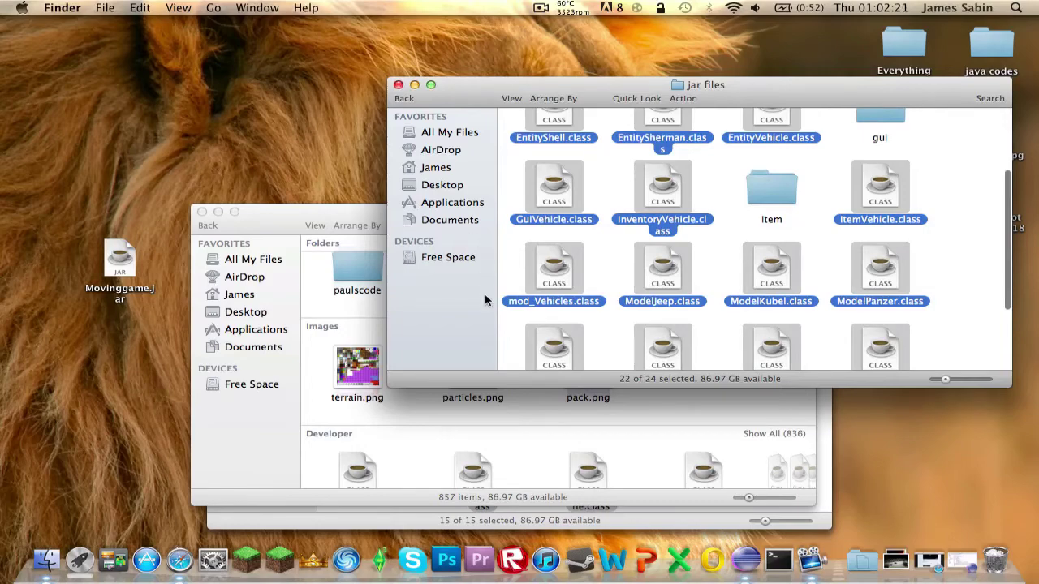
# Step: Add the selected Vehicles files to minecraft.jar and check the copied files
pyautogui.click(517, 442)
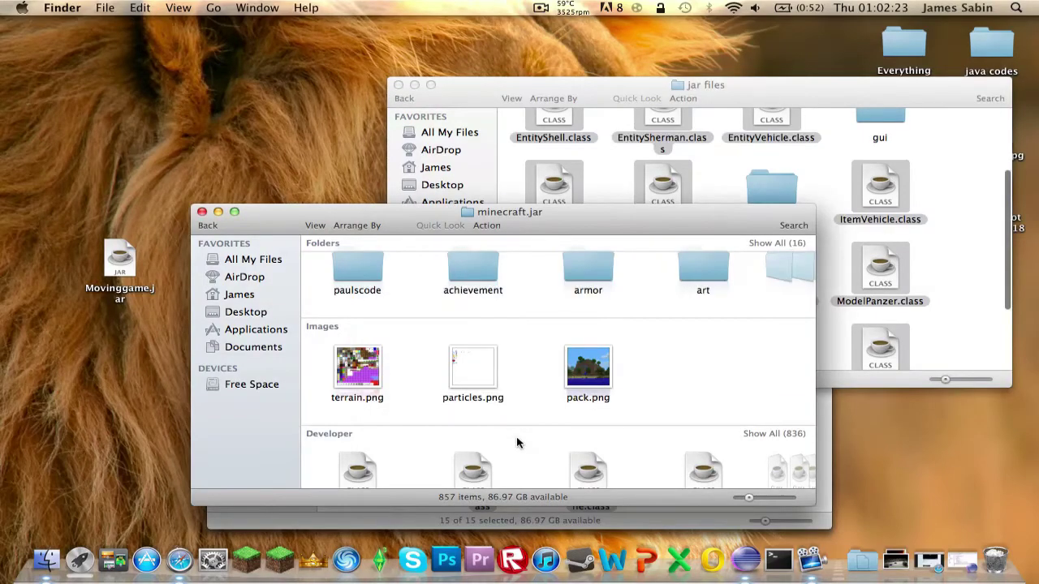
pyautogui.click(959, 303)
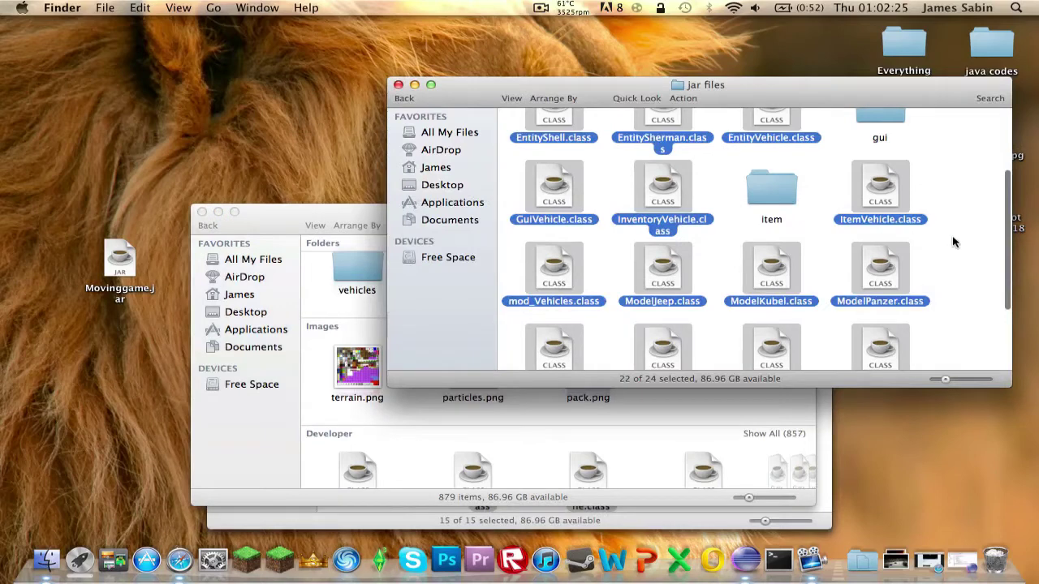
pyautogui.click(957, 243)
pyautogui.scroll(2, 930, 203)
pyautogui.click(307, 307)
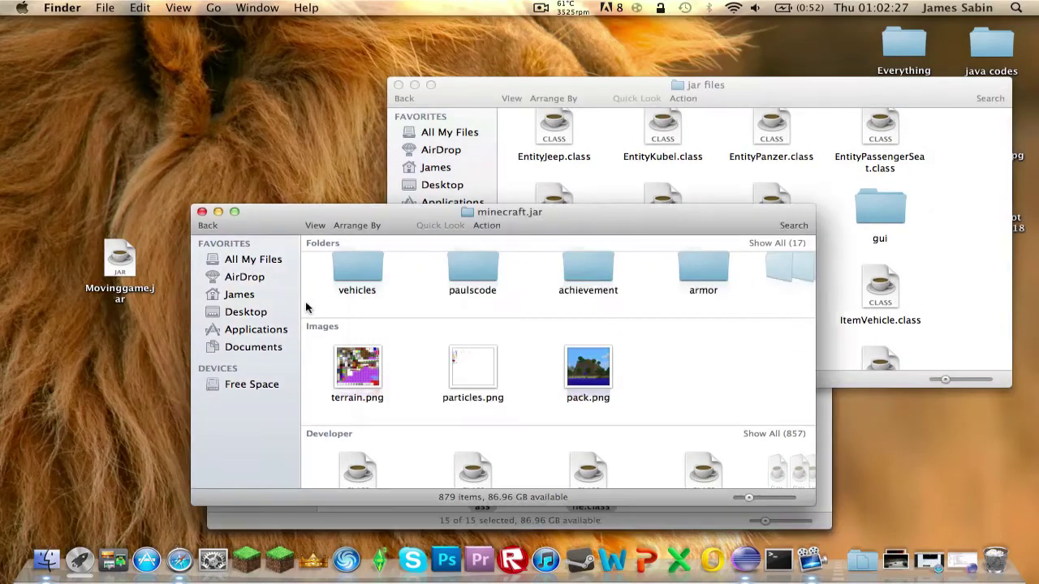
pyautogui.hscroll(10, 453, 302)
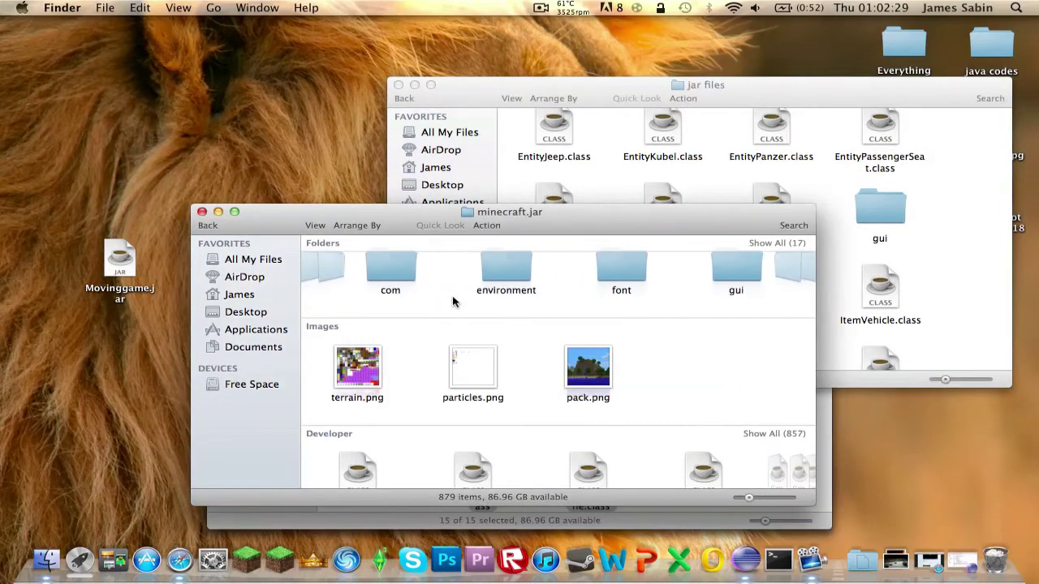
# Step: Copy plane.png from the mod's gui folder into minecraft.jar's gui folder
pyautogui.click(572, 258)
pyautogui.doubleClick(572, 258)
pyautogui.click(895, 229)
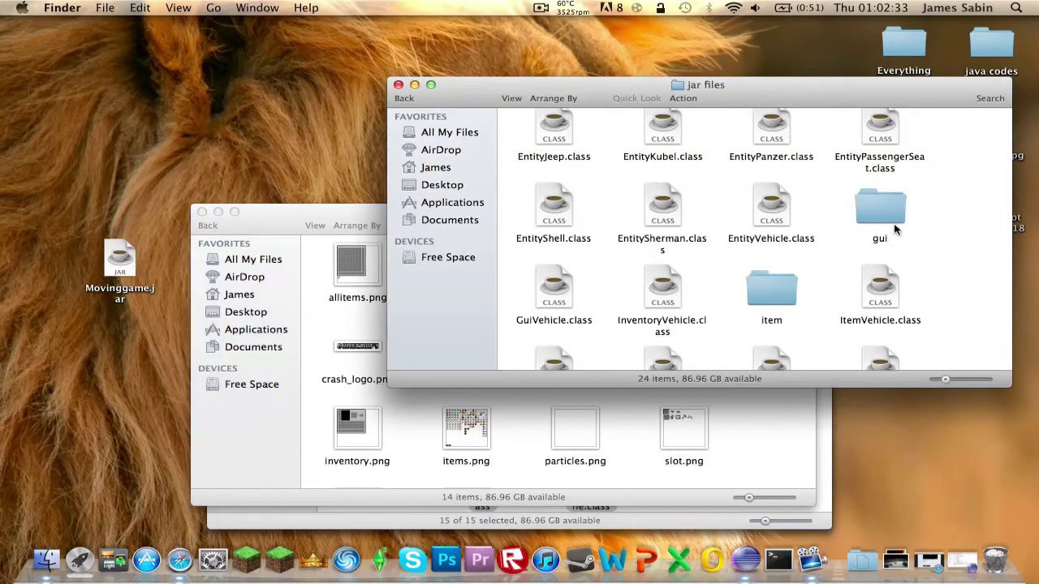
pyautogui.doubleClick(896, 218)
pyautogui.moveTo(696, 186); pyautogui.dragTo(482, 121)
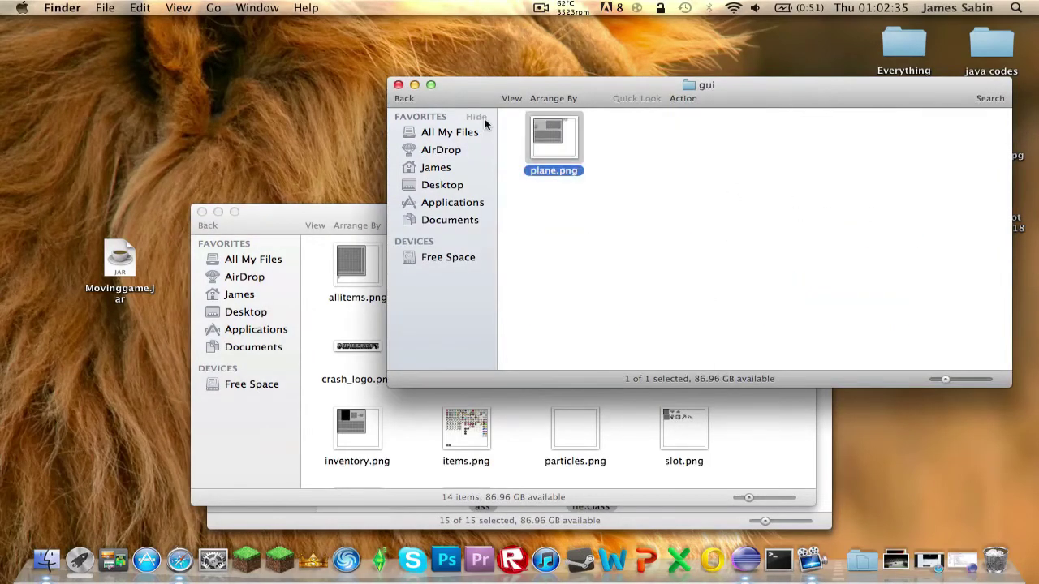
pyautogui.click(530, 439)
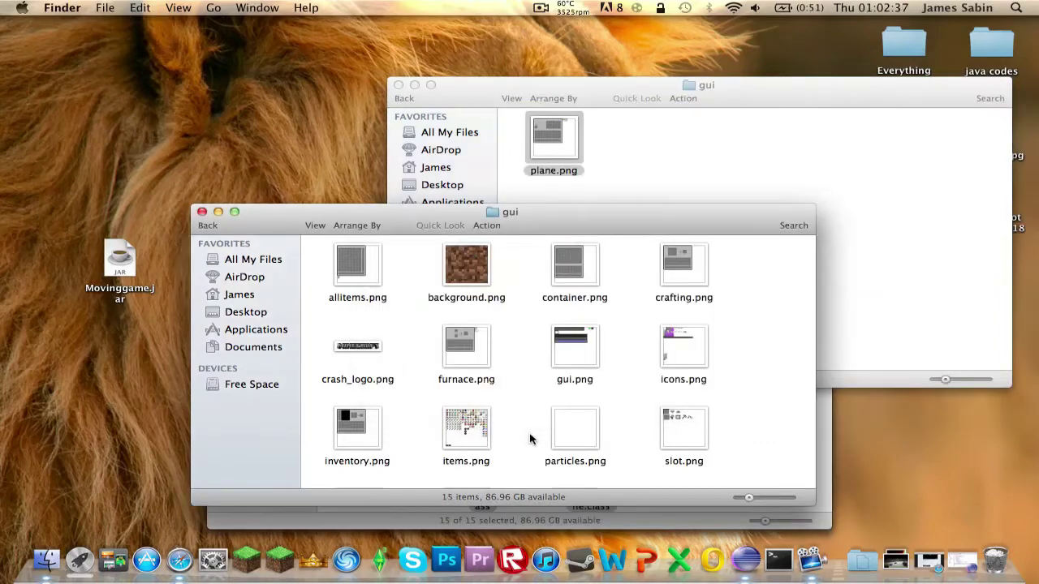
pyautogui.click(653, 187)
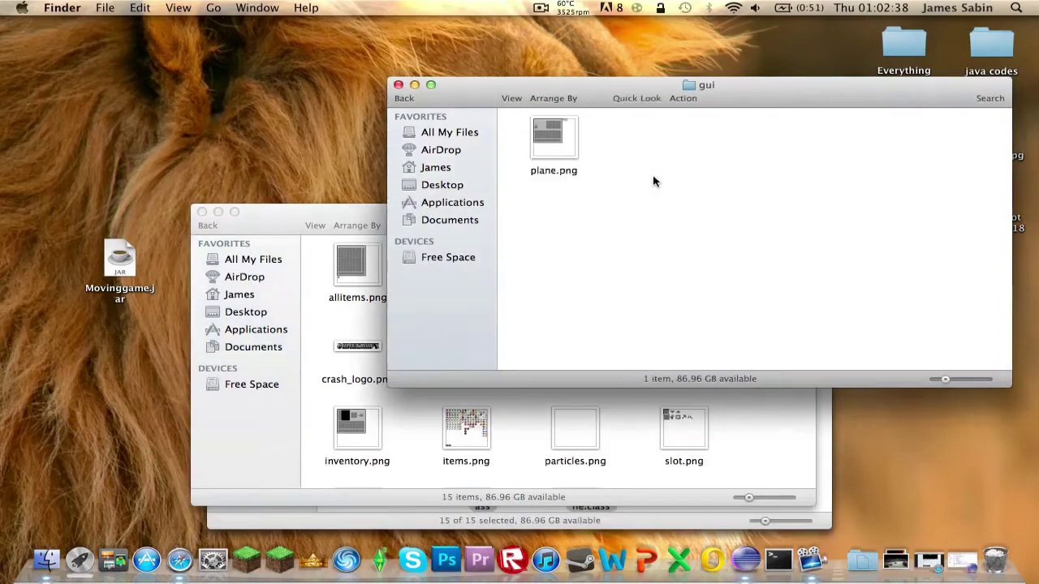
pyautogui.click(404, 99)
# Step: Copy the Jeep, kubelwagen, Panzer and Sherman PNGs into minecraft.jar's item folder
pyautogui.doubleClick(767, 290)
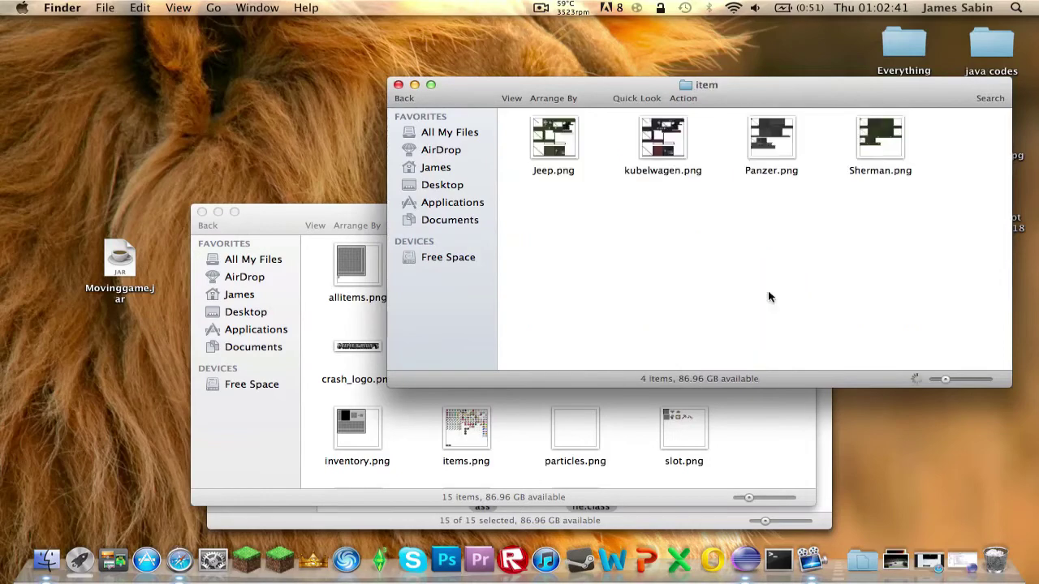
pyautogui.moveTo(532, 190); pyautogui.dragTo(977, 138)
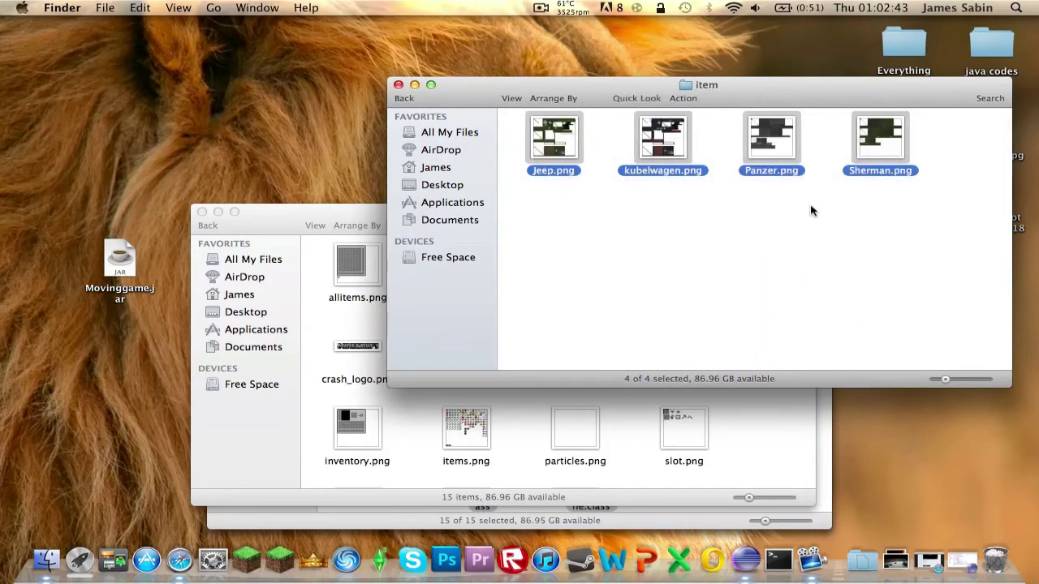
pyautogui.click(568, 399)
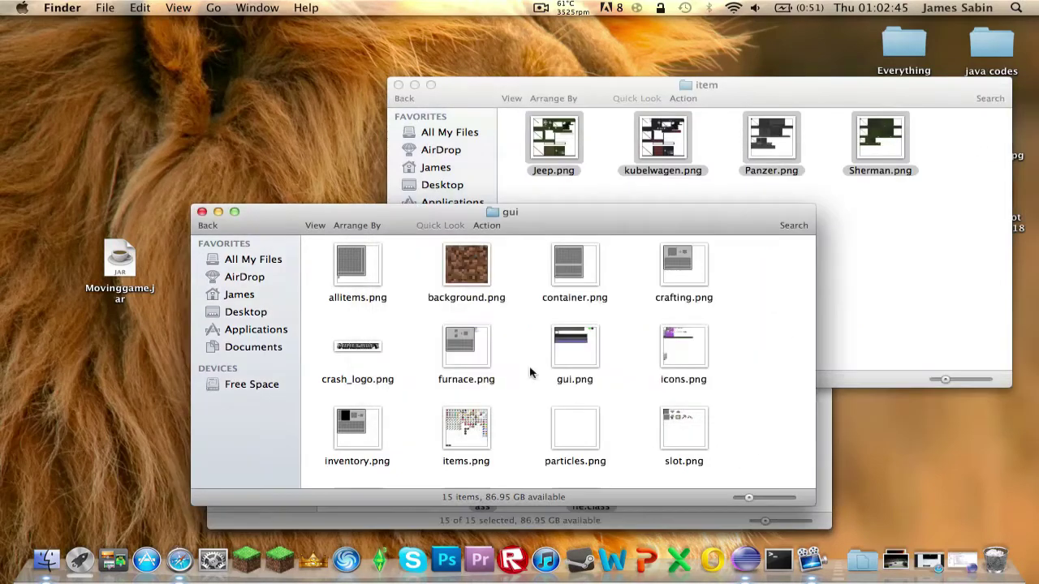
pyautogui.click(206, 229)
pyautogui.hscroll(4, 706, 269)
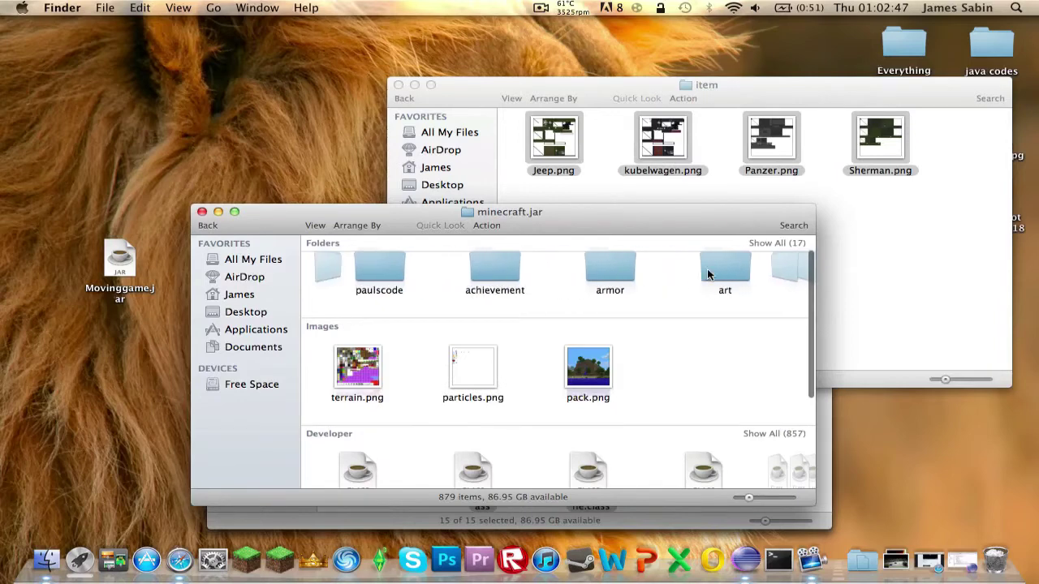
pyautogui.hscroll(4, 712, 273)
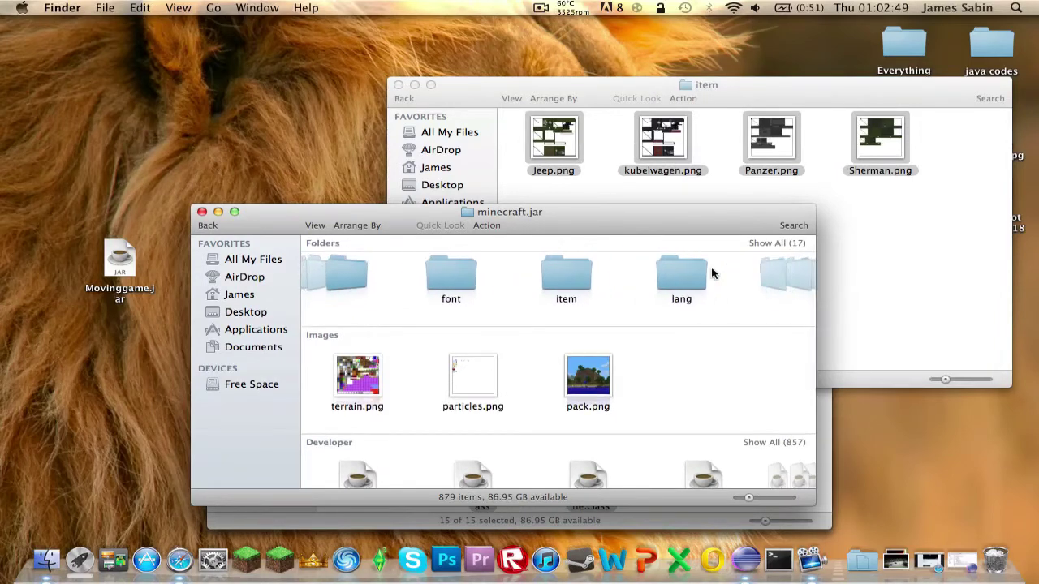
pyautogui.doubleClick(497, 267)
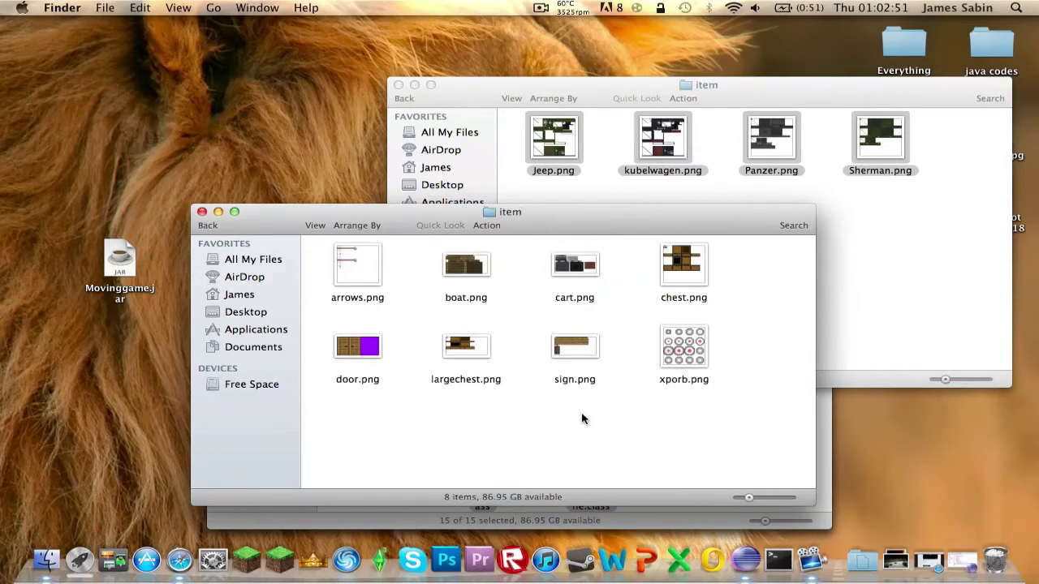
pyautogui.press('super+v')
# Step: Go back from the mod's item folder to the Vehicles 1 folder
pyautogui.click(939, 319)
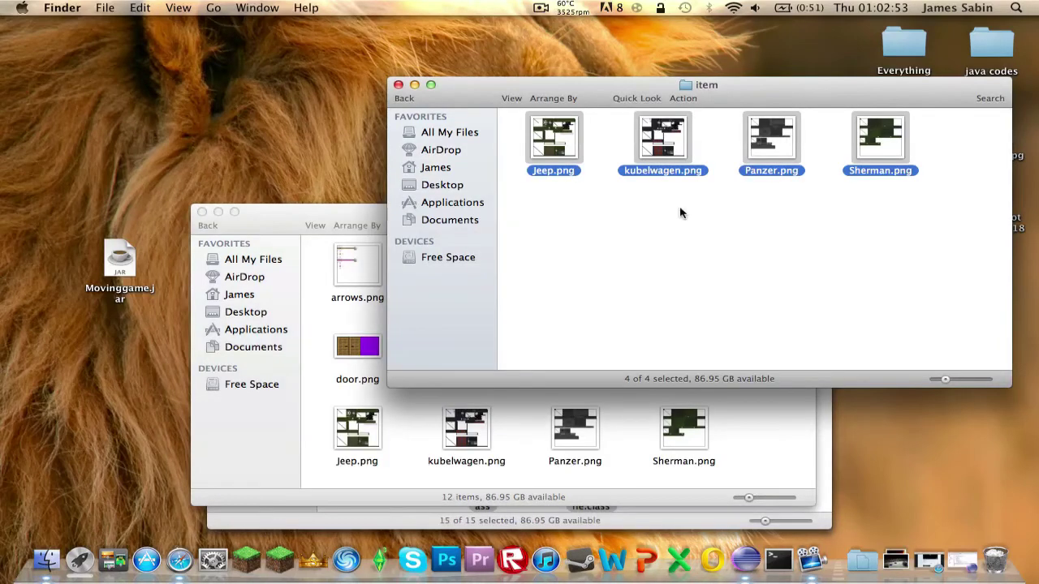
pyautogui.click(404, 101)
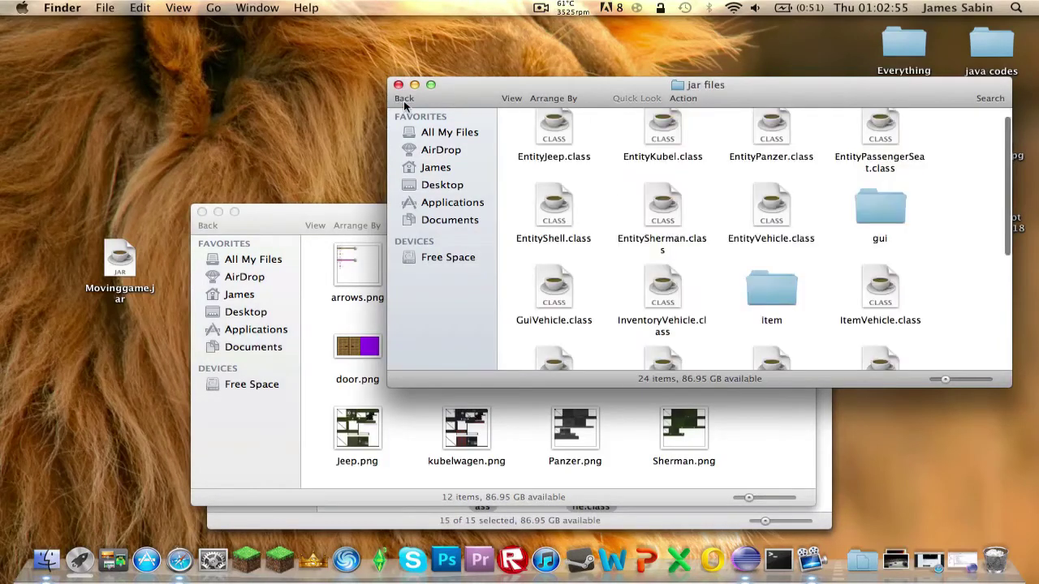
pyautogui.click(404, 101)
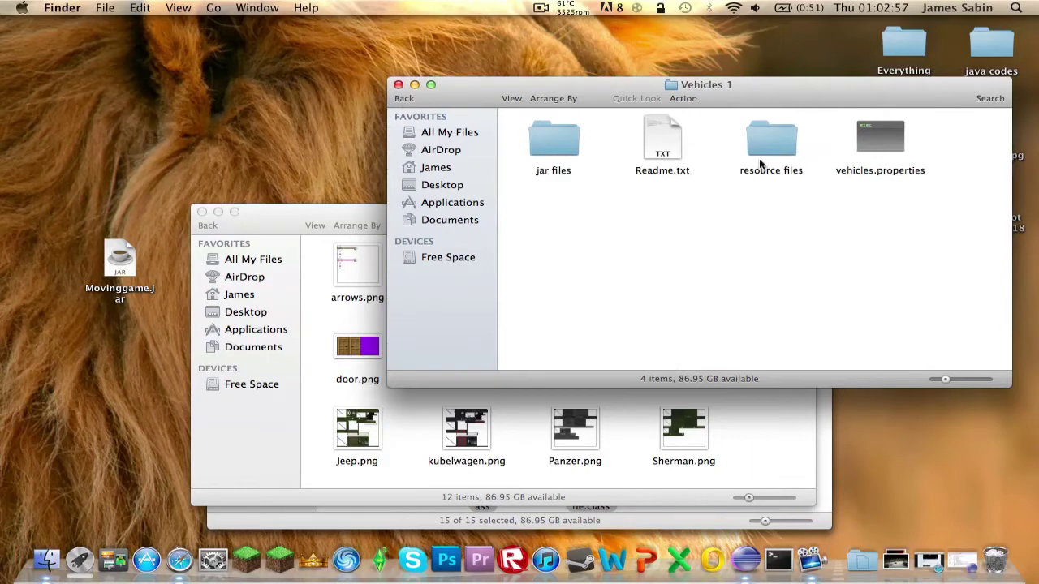
# Step: Paste the mod folder from resource files into Minecraft's resources folder
pyautogui.click(207, 227)
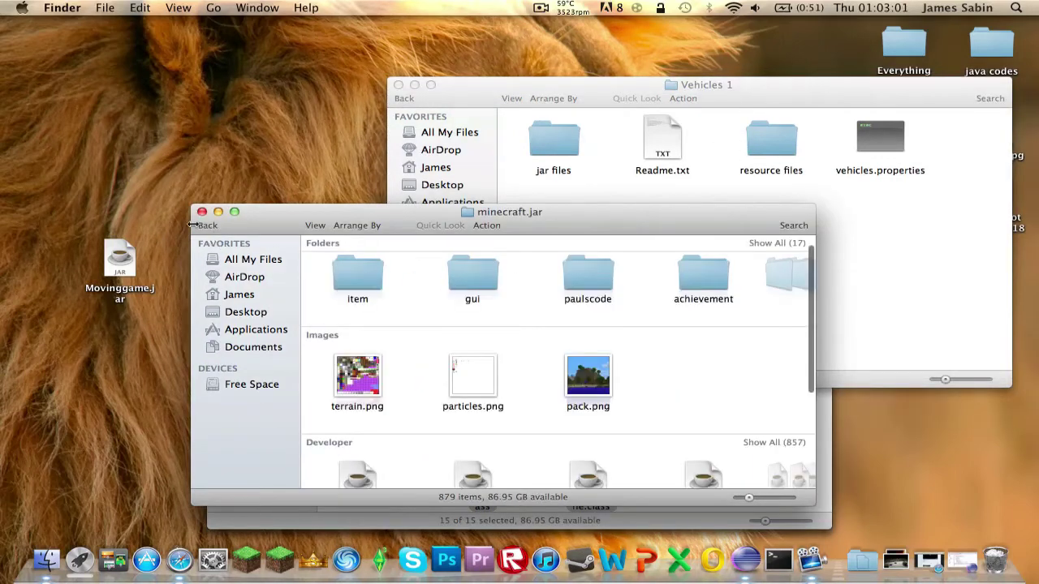
pyautogui.click(199, 227)
pyautogui.click(199, 227)
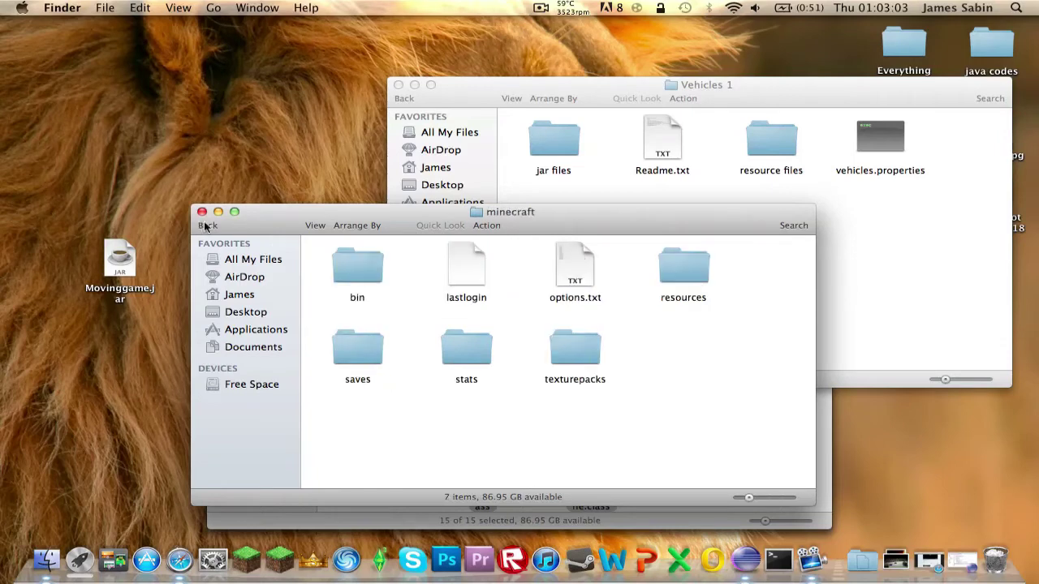
pyautogui.doubleClick(674, 273)
pyautogui.doubleClick(755, 153)
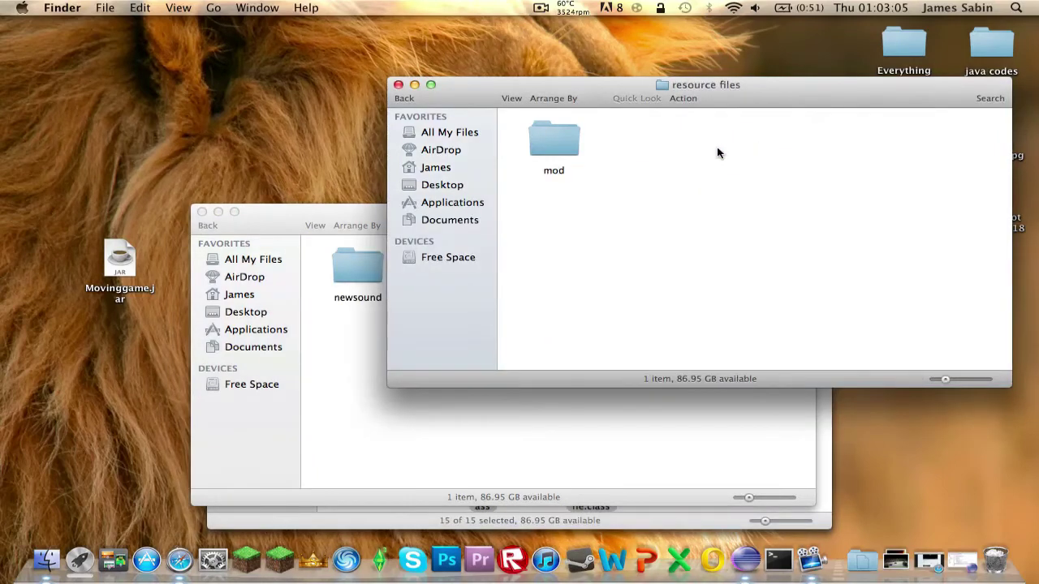
pyautogui.click(554, 137)
pyautogui.click(380, 360)
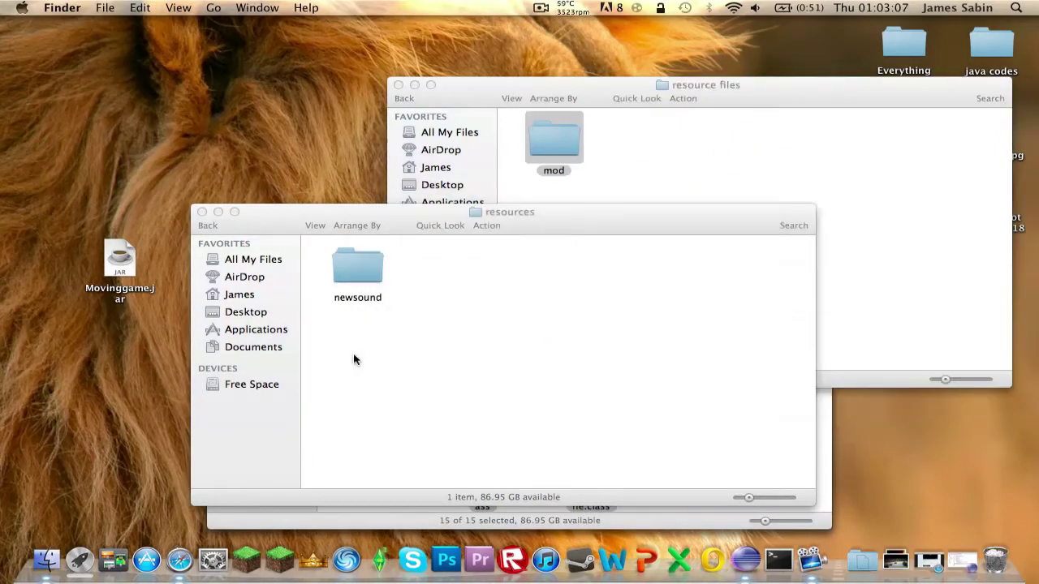
pyautogui.press('super+v')
# Step: Move vehicles.properties from Vehicles 1 into the minecraft folder beside texturepacks
pyautogui.click(208, 226)
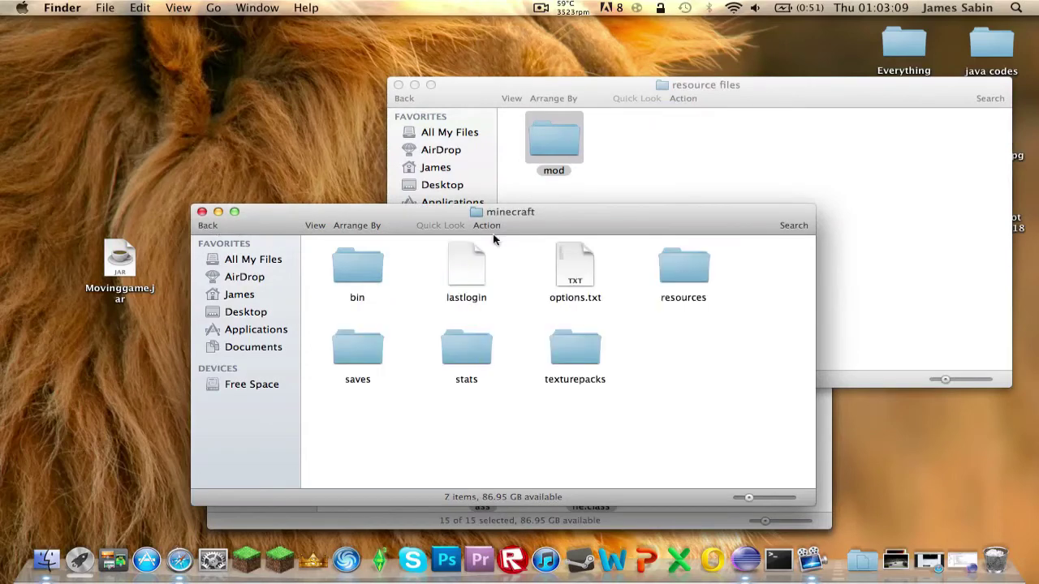
pyautogui.click(554, 137)
pyautogui.click(404, 98)
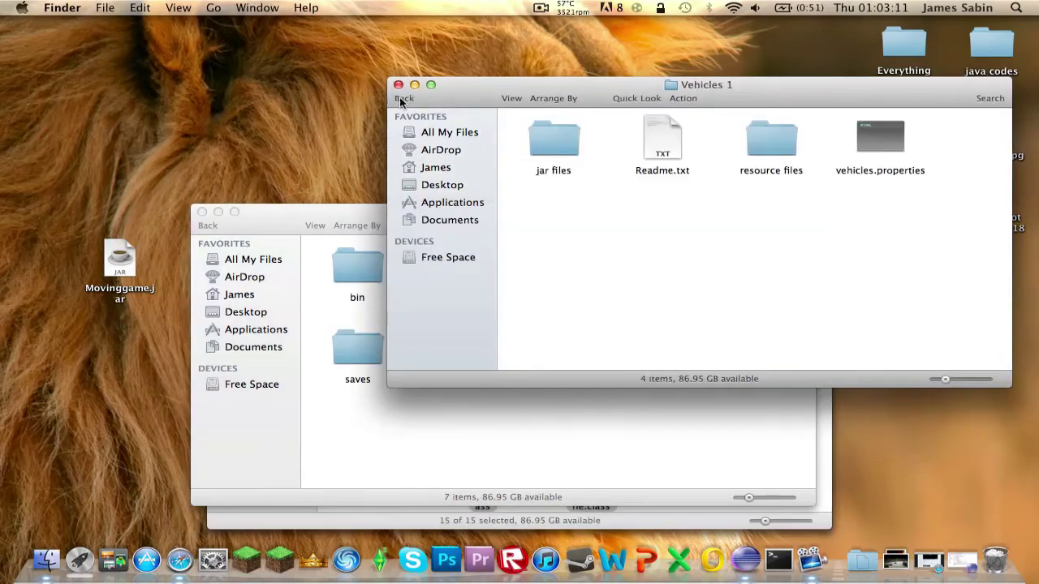
pyautogui.moveTo(860, 132); pyautogui.dragTo(693, 350)
pyautogui.click(740, 354)
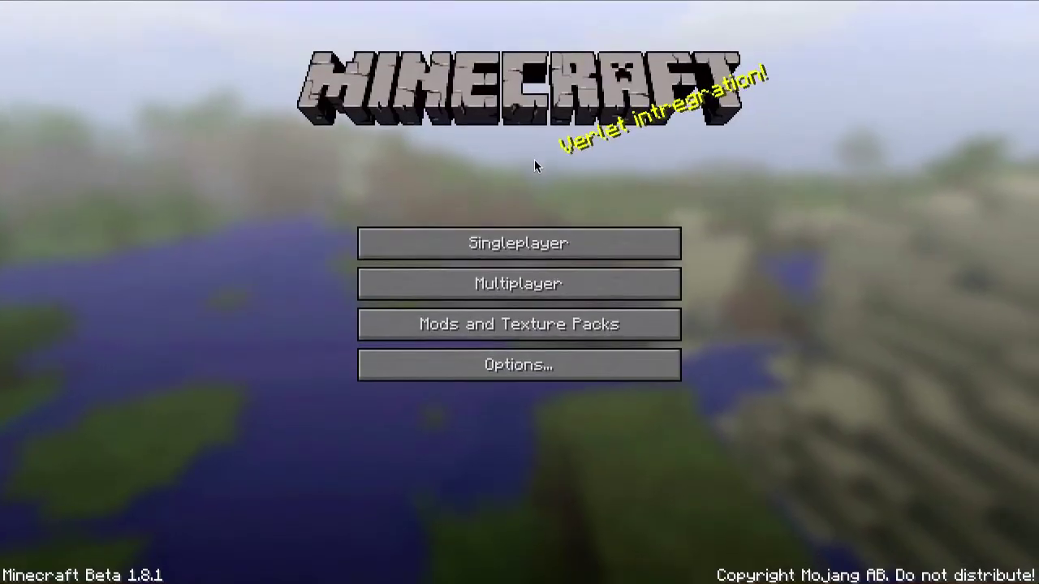
# Step: From Singleplayer, create a Survival world named New World
pyautogui.click(532, 239)
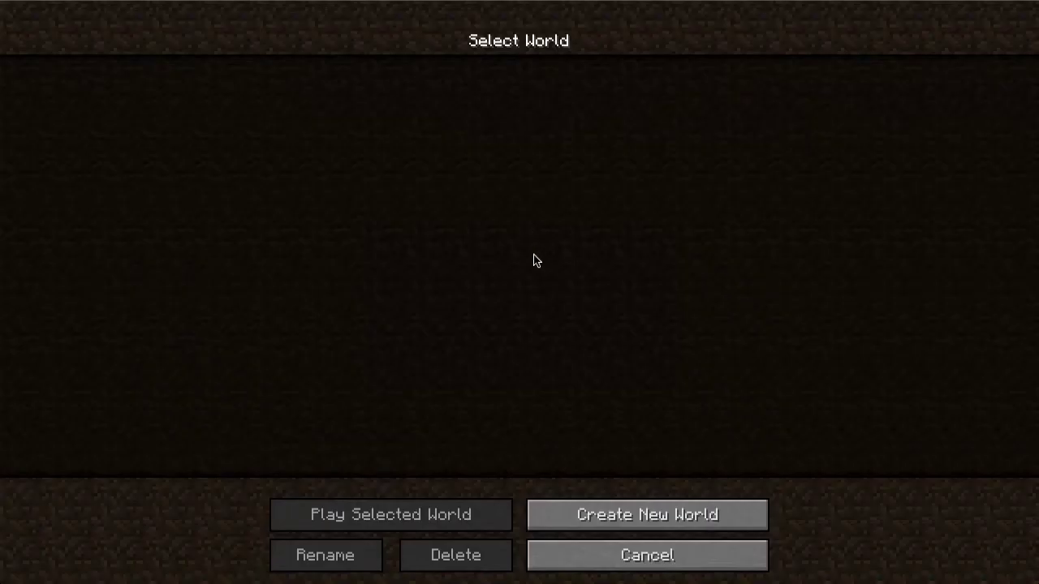
pyautogui.click(586, 513)
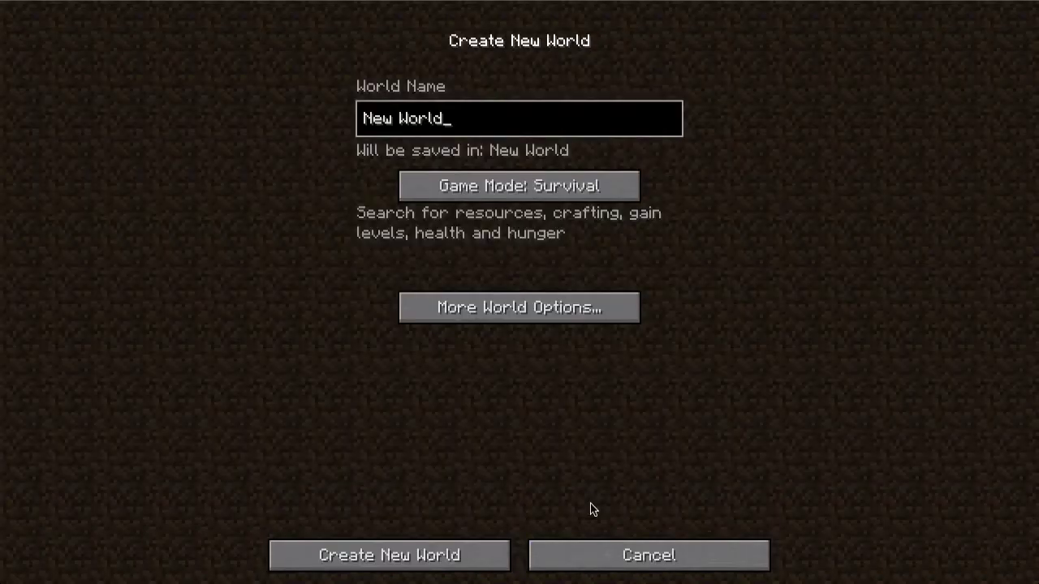
pyautogui.click(371, 557)
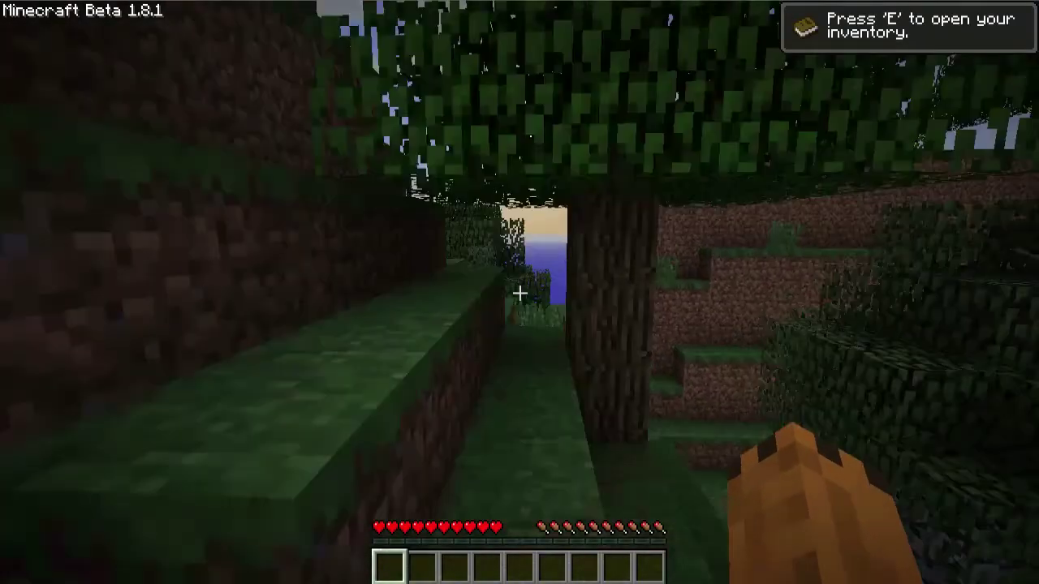
# Step: Set graphics to Fast, Smooth Lighting off and Render Distance to Normal
pyautogui.press('Escape')
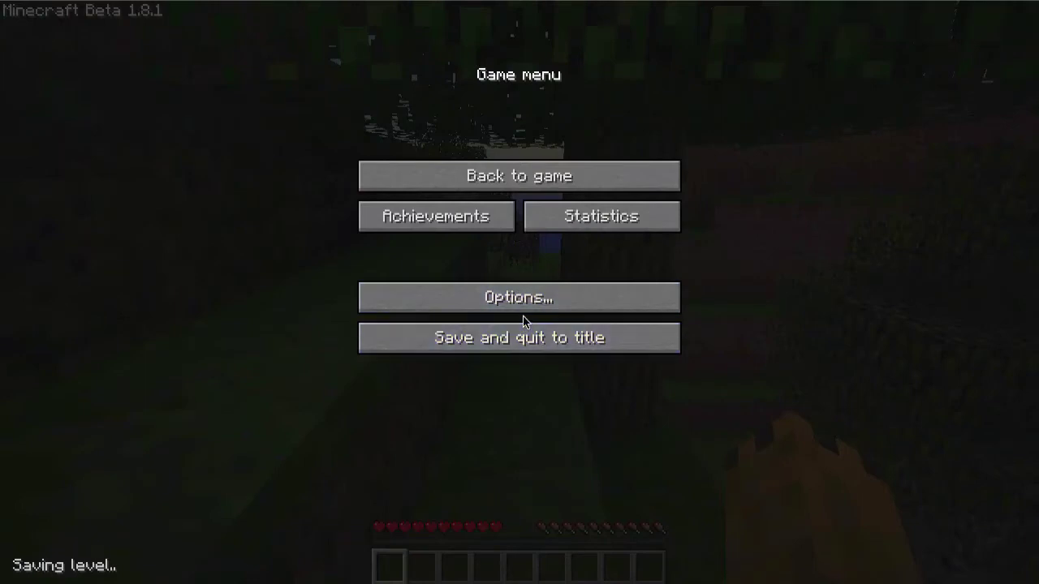
pyautogui.click(523, 305)
pyautogui.click(491, 294)
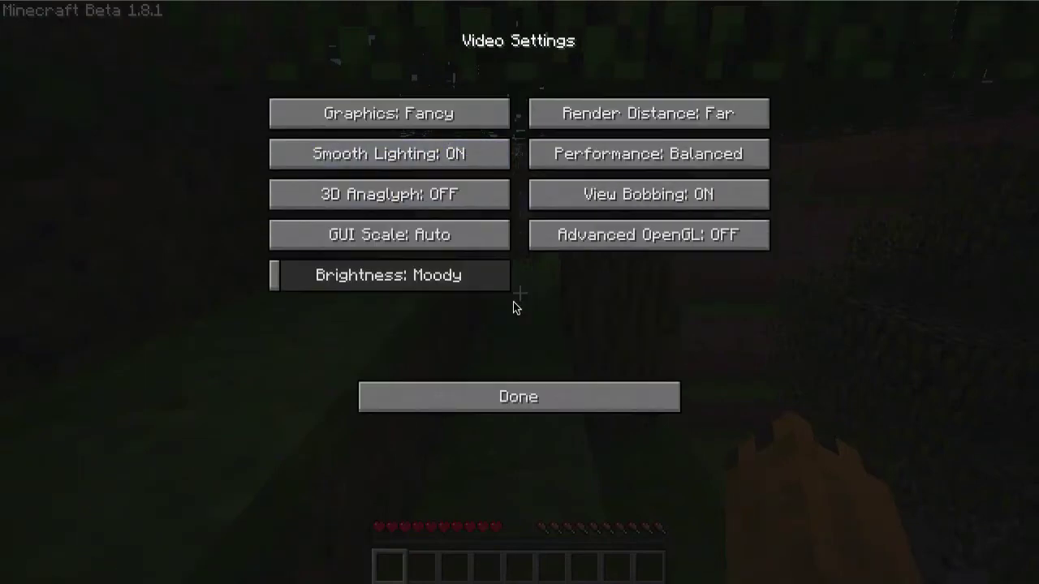
pyautogui.click(418, 118)
pyautogui.click(416, 151)
pyautogui.click(575, 120)
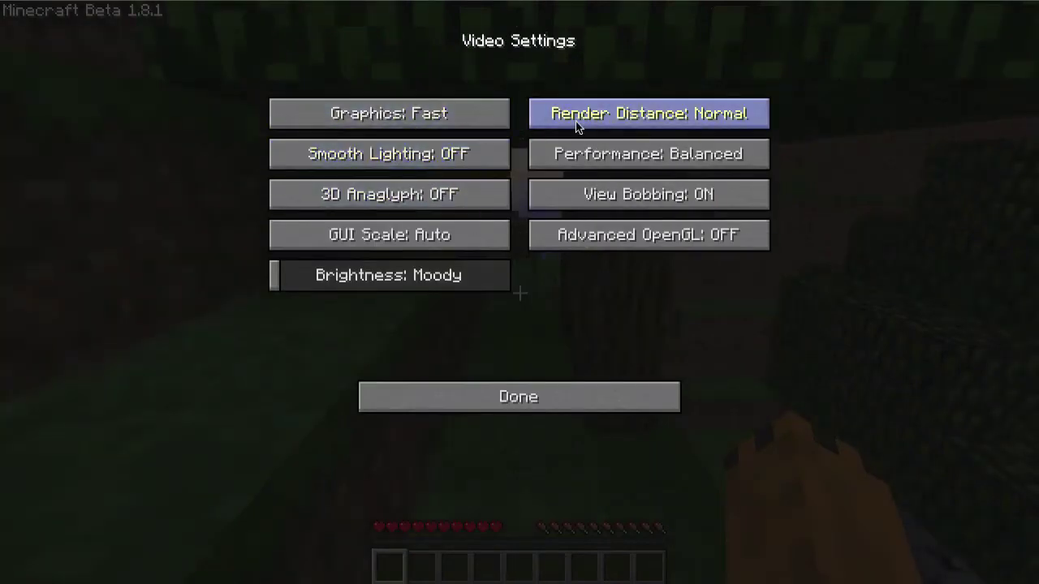
pyautogui.press('Escape')
# Step: Add two Sherman tanks, a Willy's Jeep, a Kubelwagen and 64 coal to the hotbar
pyautogui.press('e')
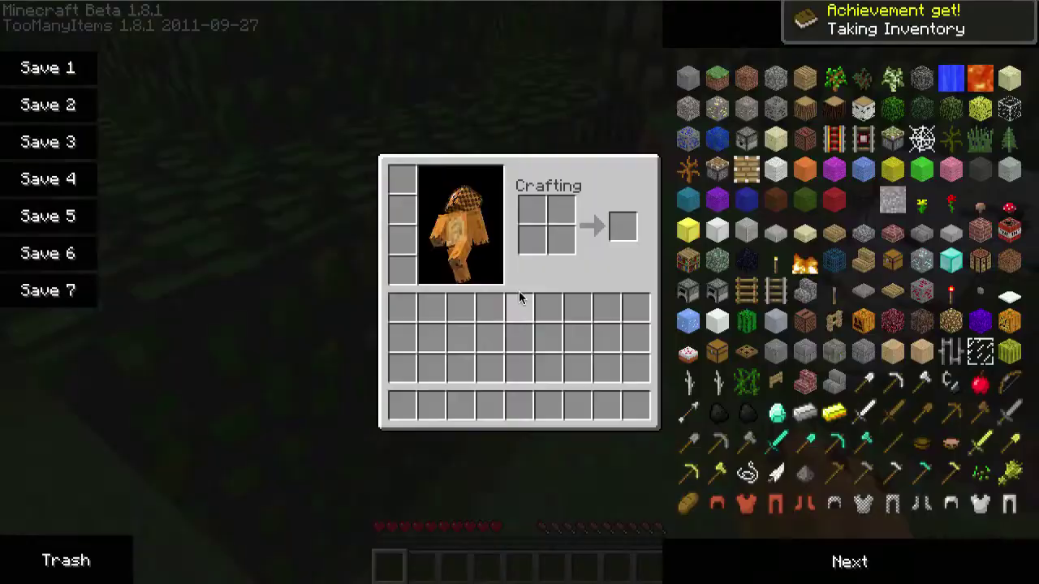
pyautogui.press('e')
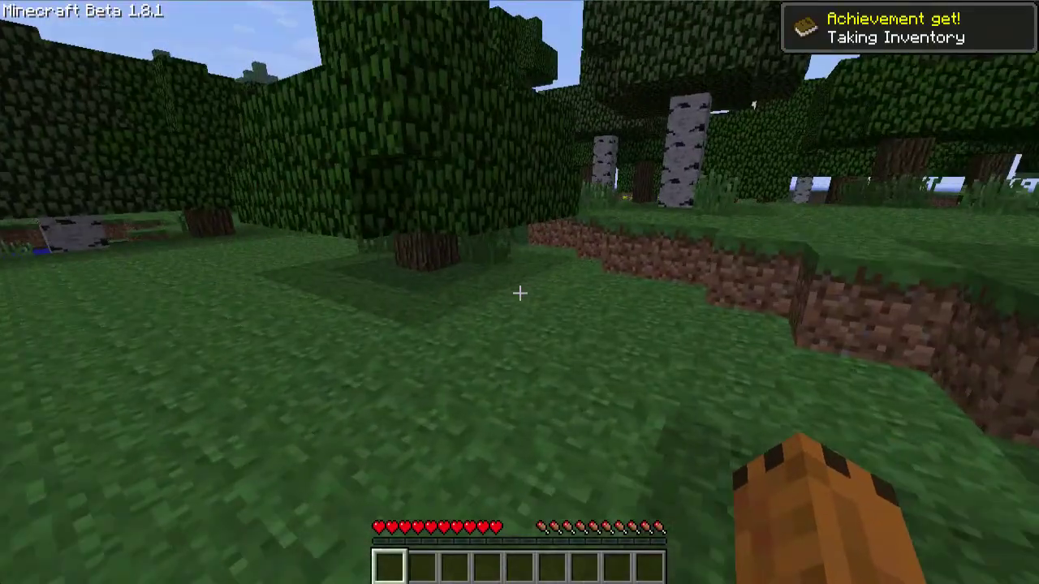
pyautogui.press('e')
pyautogui.click(791, 560)
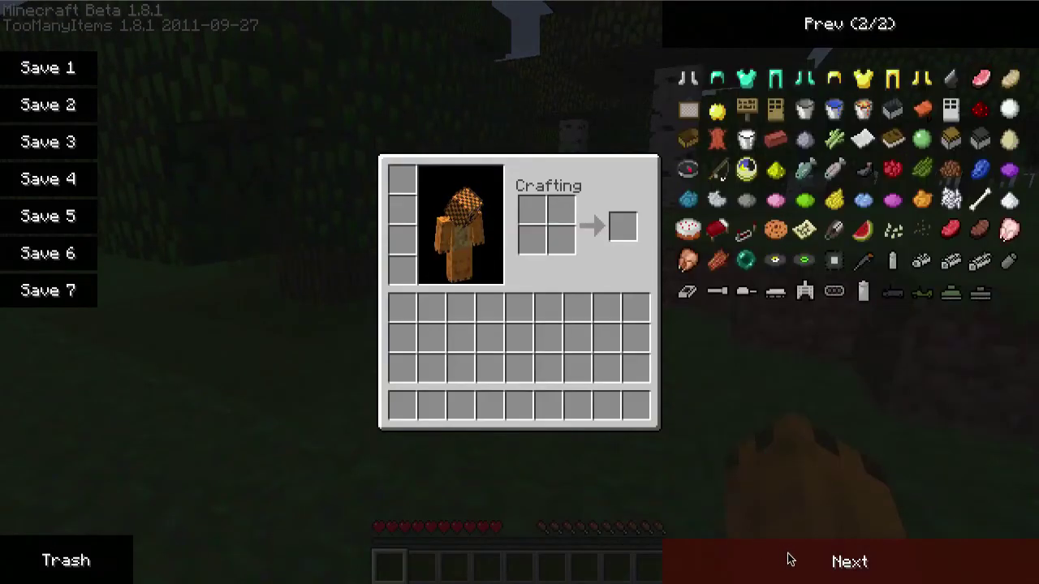
pyautogui.click(941, 297)
pyautogui.click(942, 298)
pyautogui.click(935, 298)
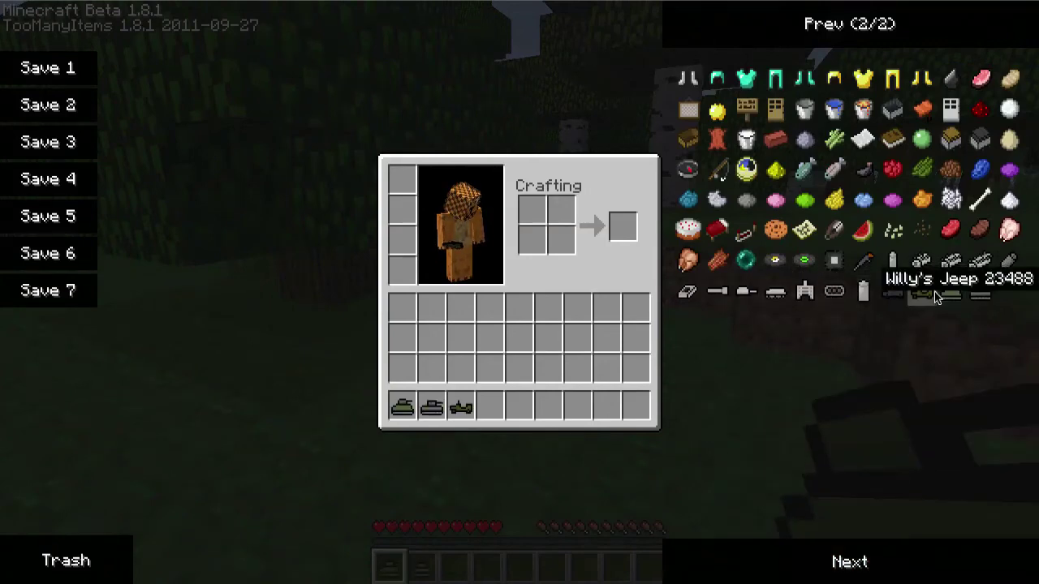
pyautogui.click(899, 298)
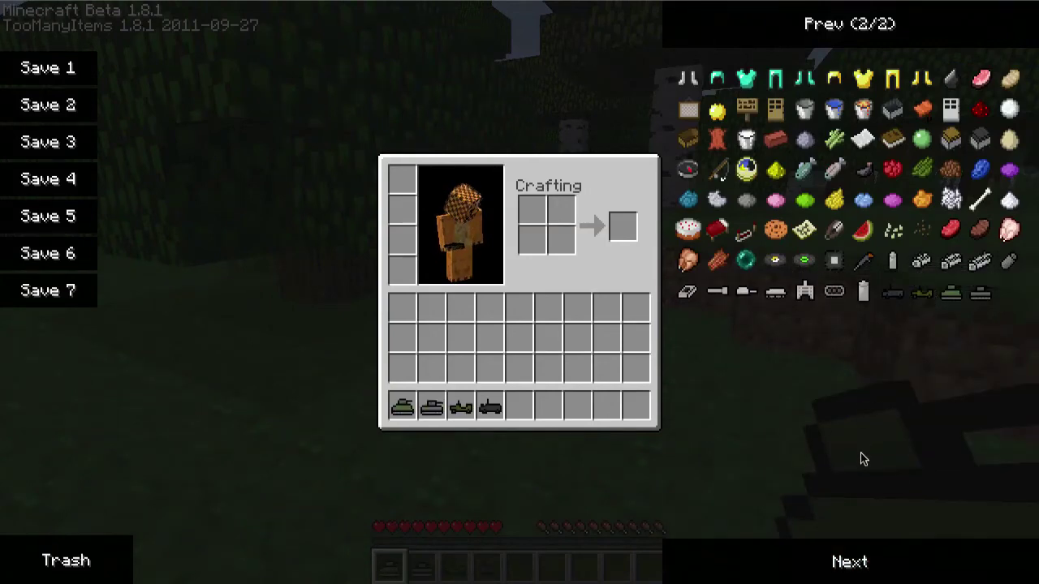
pyautogui.click(866, 560)
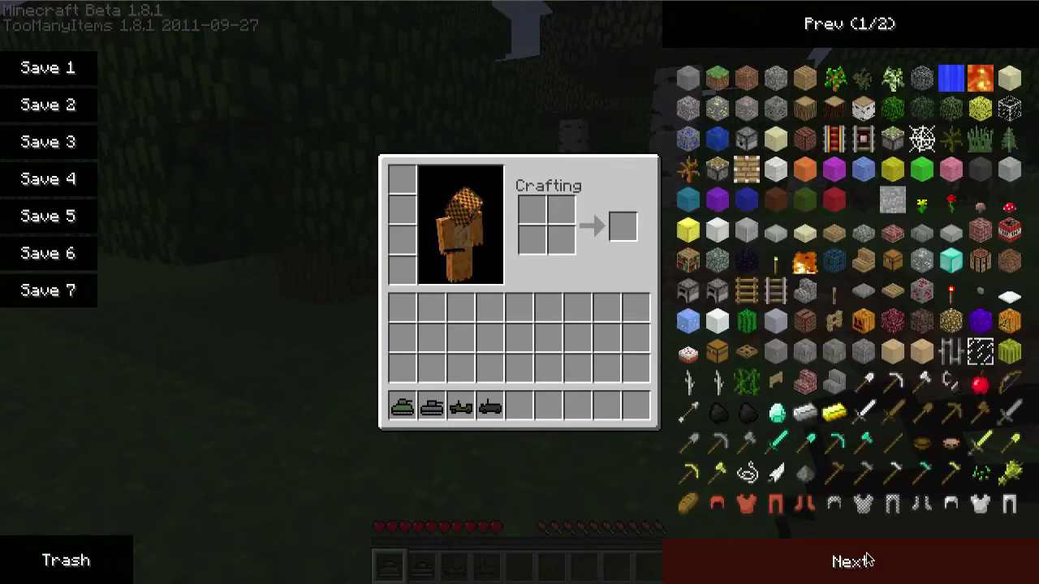
pyautogui.click(733, 415)
pyautogui.press('e')
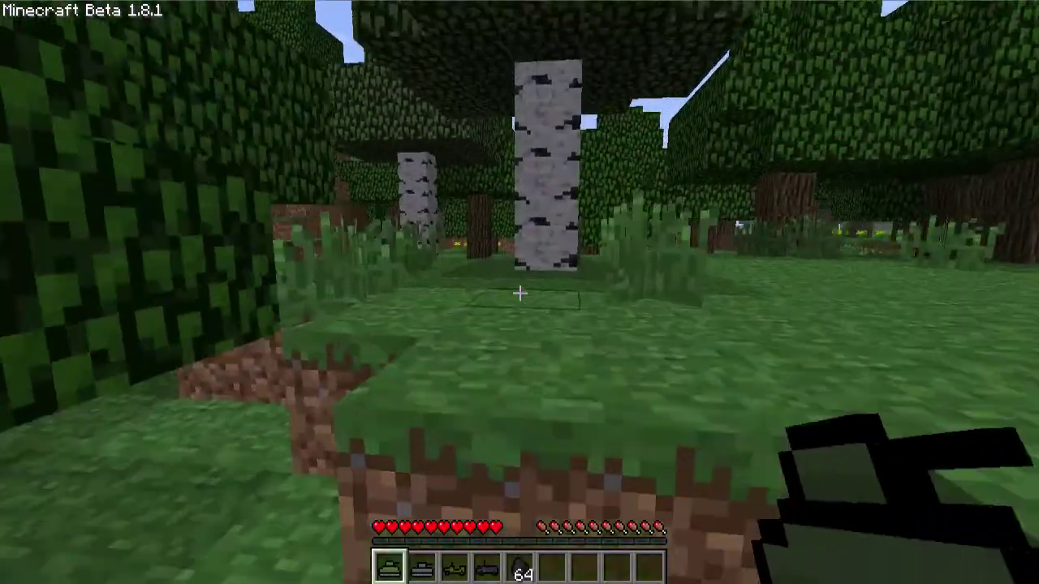
pyautogui.press('Escape')
# Step: Turn the sound volume to OFF in the game options and resume playing
pyautogui.click(523, 313)
pyautogui.moveTo(628, 114); pyautogui.dragTo(94, 116)
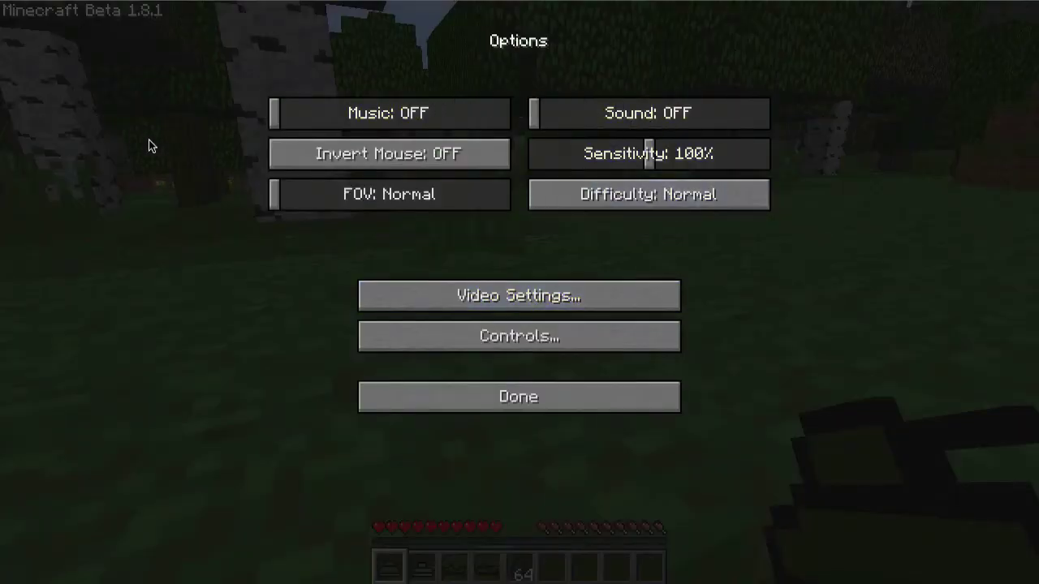
pyautogui.press('Escape')
# Step: Place a Sherman tank on the grass, climb into it, and drive it forward
pyautogui.rightClick(520, 293)
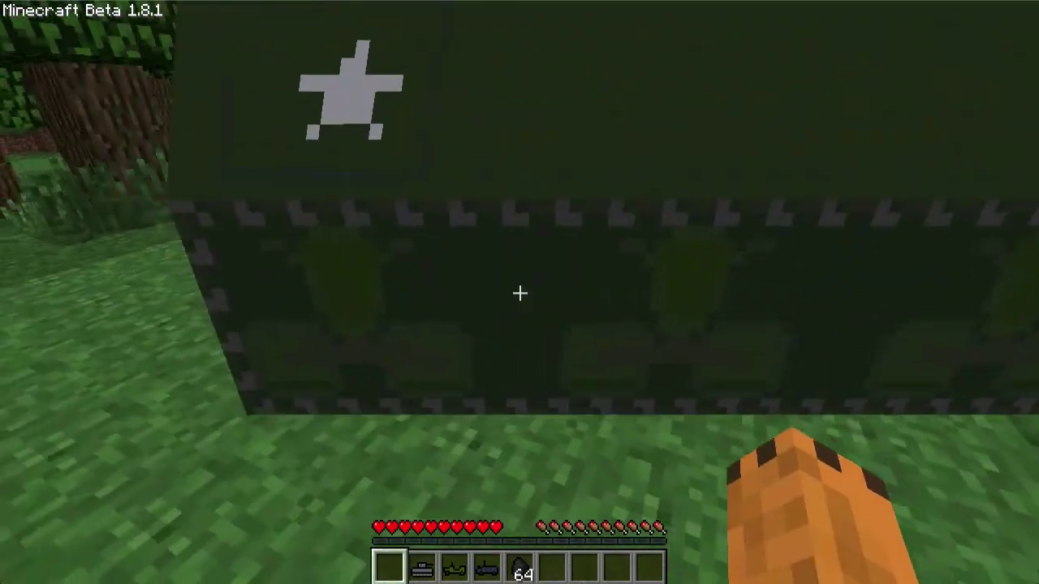
pyautogui.press('w')
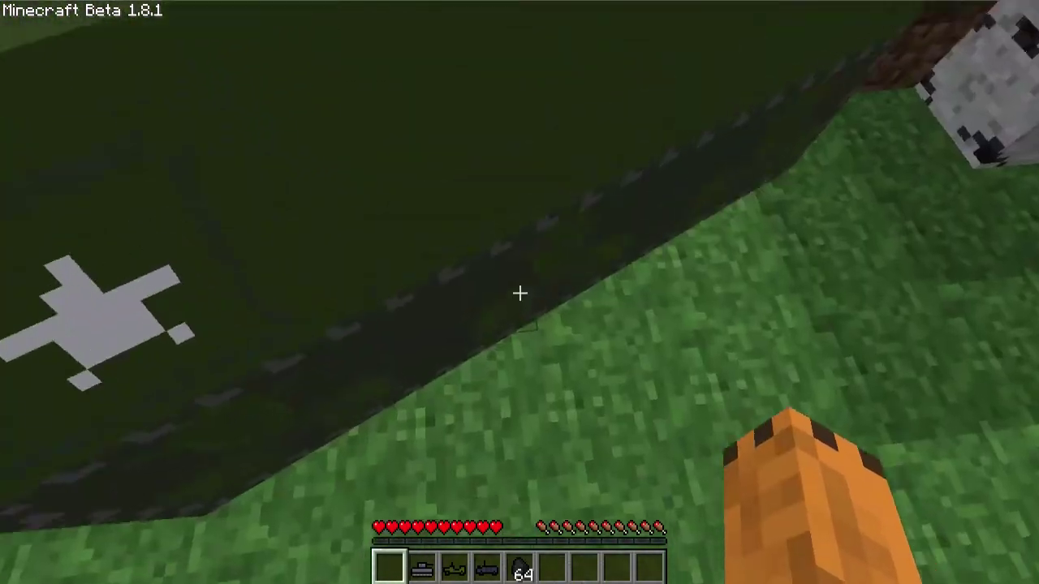
pyautogui.rightClick(520, 293)
pyautogui.press('w')
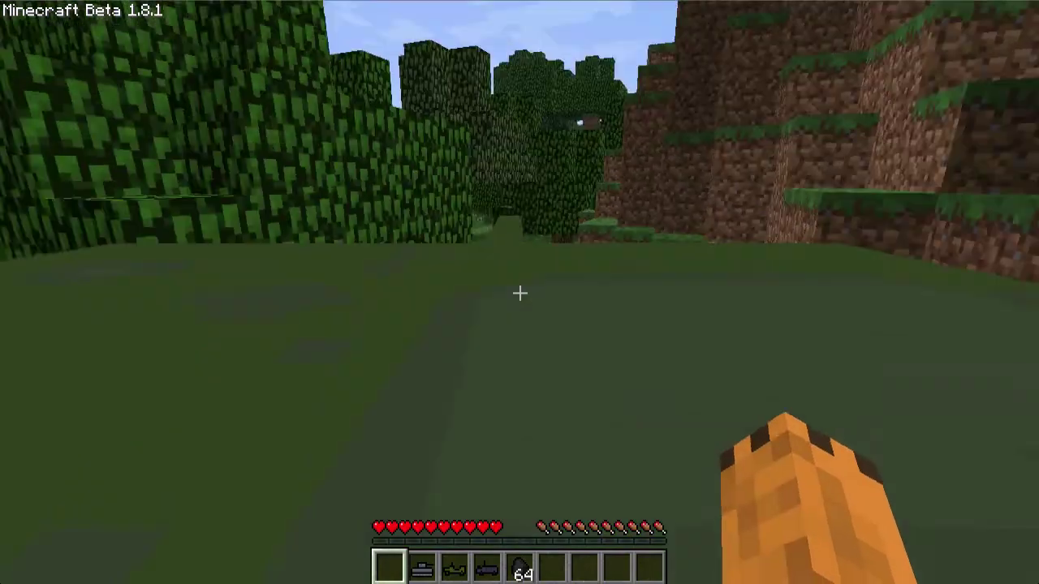
# Step: Look over the inventory, then pause and return to the game
pyautogui.press('e')
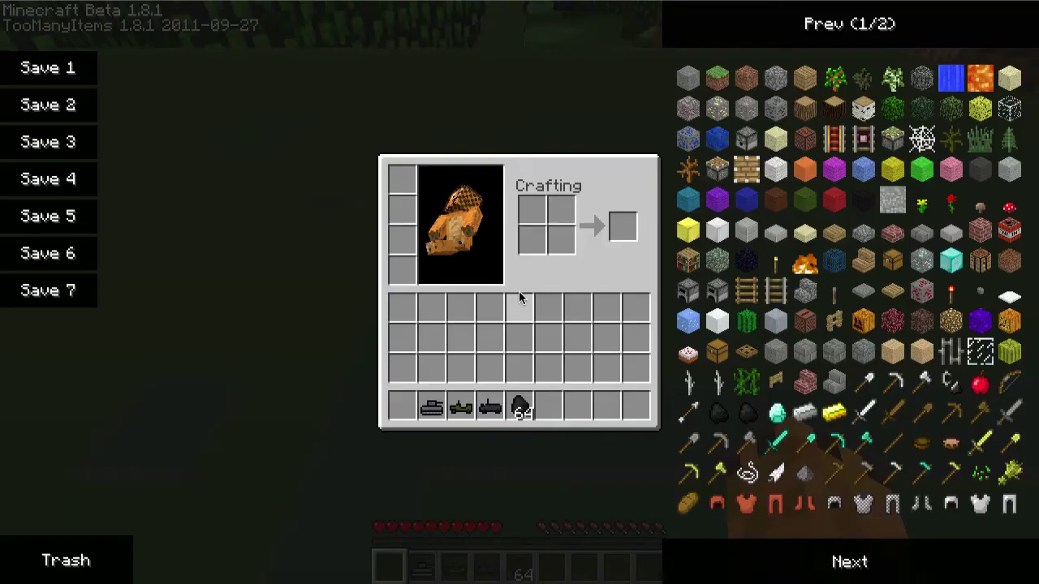
pyautogui.press('e')
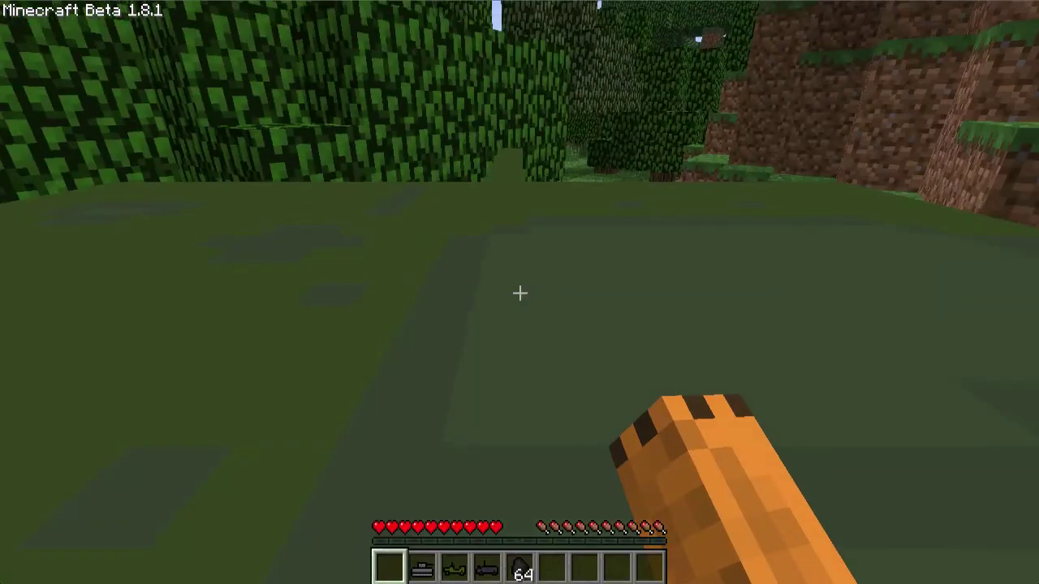
pyautogui.click(519, 293)
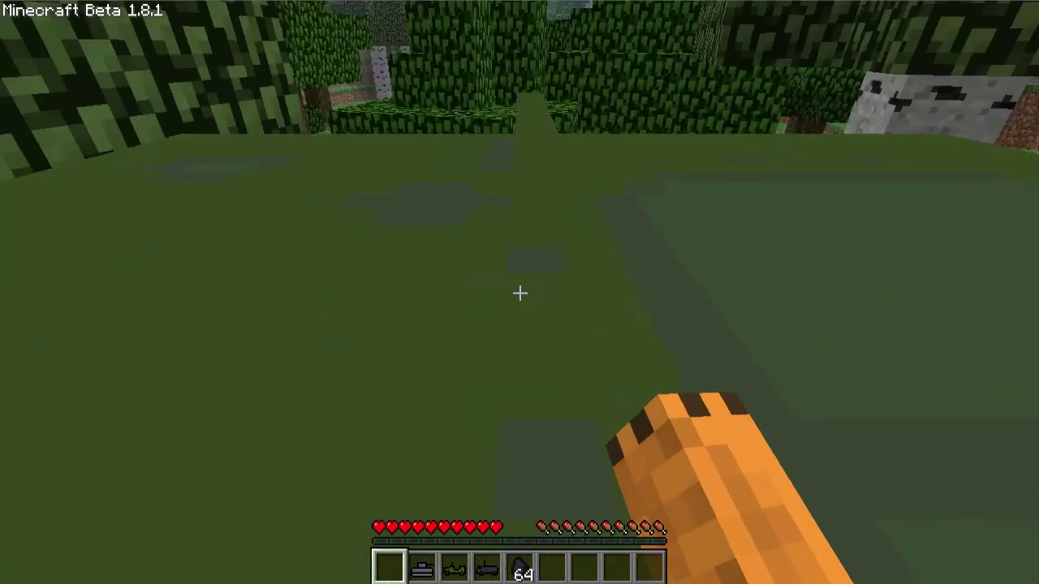
pyautogui.press('Escape')
pyautogui.press('Escape')
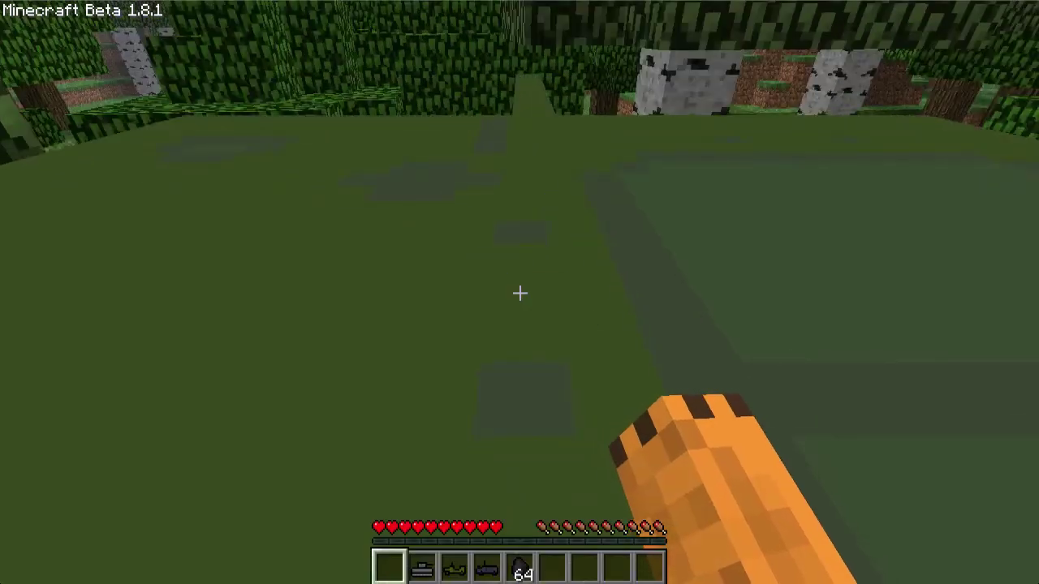
pyautogui.press('e')
pyautogui.press('e')
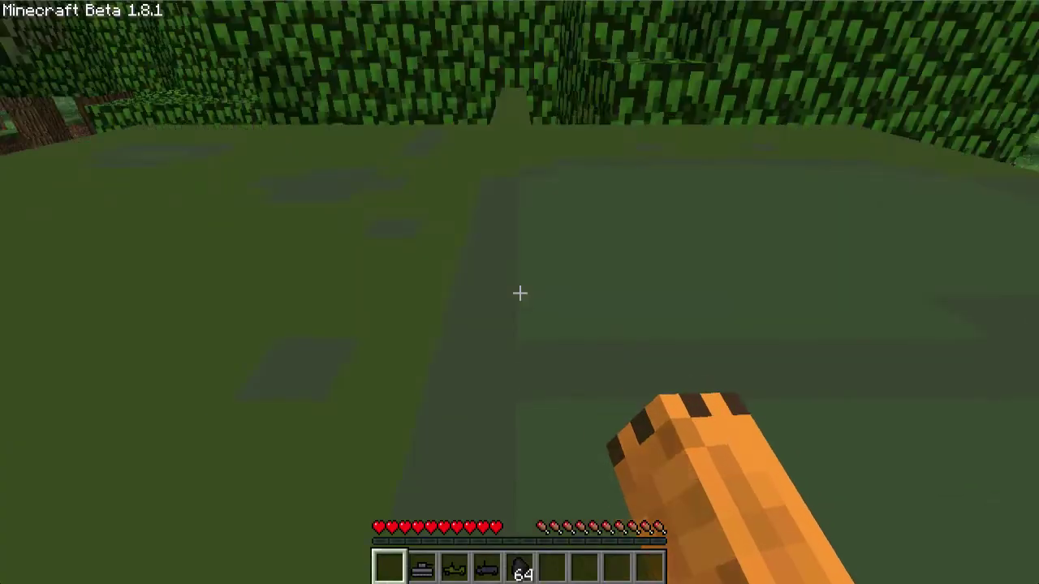
# Step: Place the second Sherman tank from hotbar slot 2 and check the remaining inventory
pyautogui.press('2')
pyautogui.rightClick(520, 293)
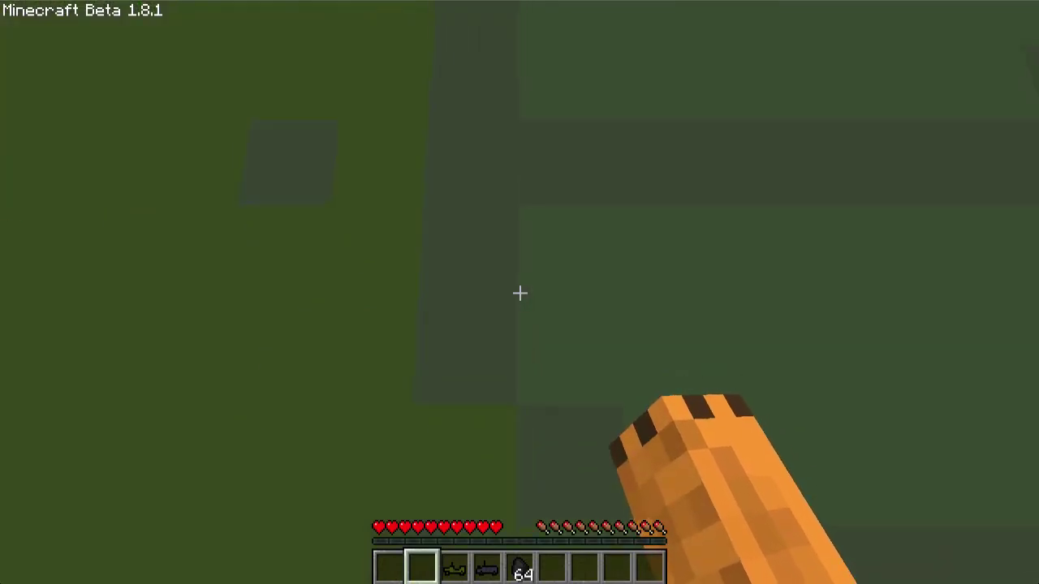
pyautogui.press('e')
pyautogui.press('e')
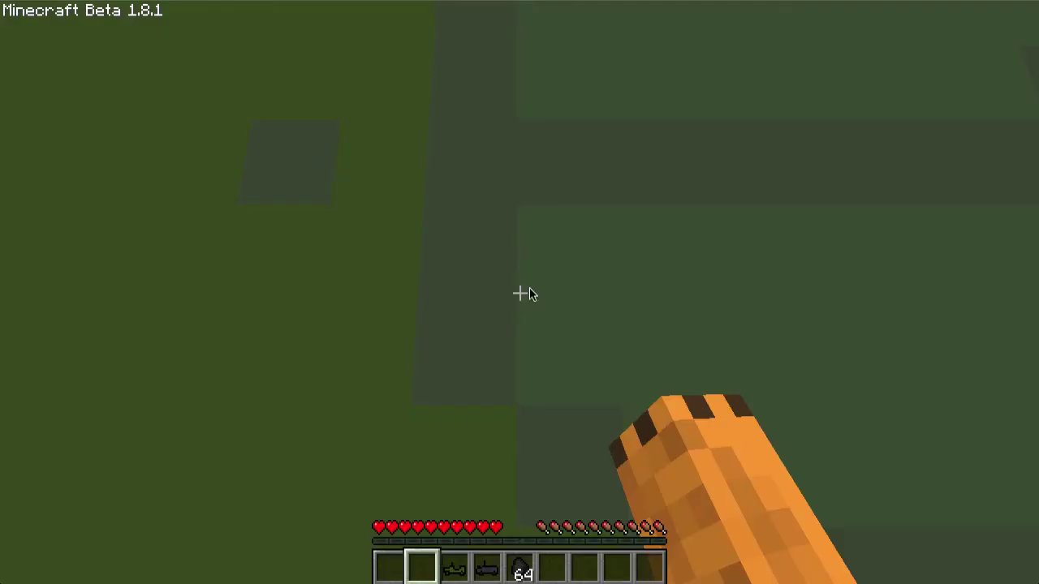